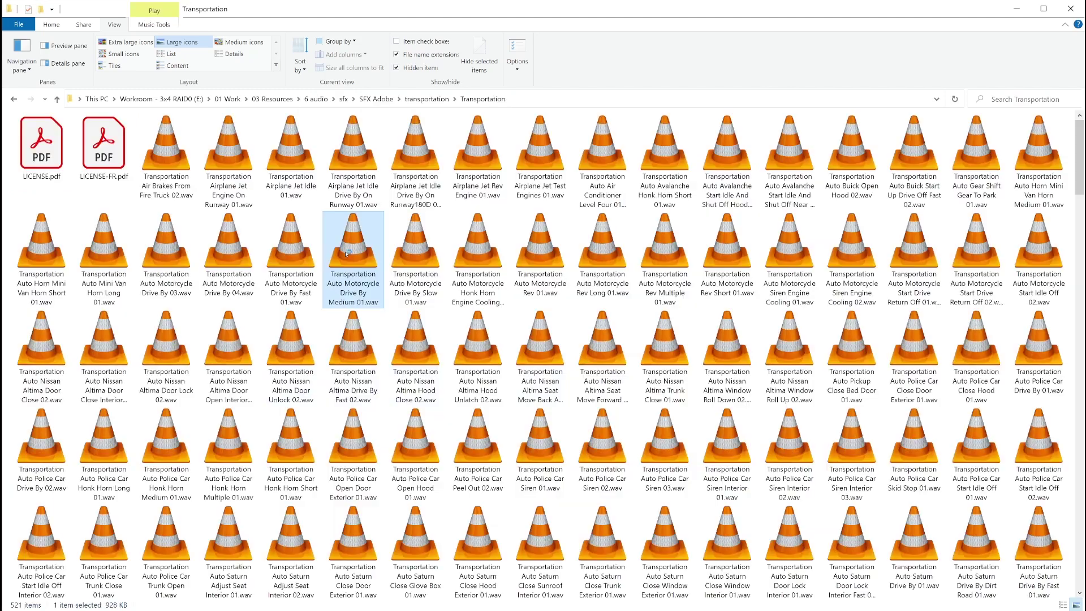
- Preview the Motorcycle Drive By Medium and Slow 01 sound clips
double_click(347, 255)
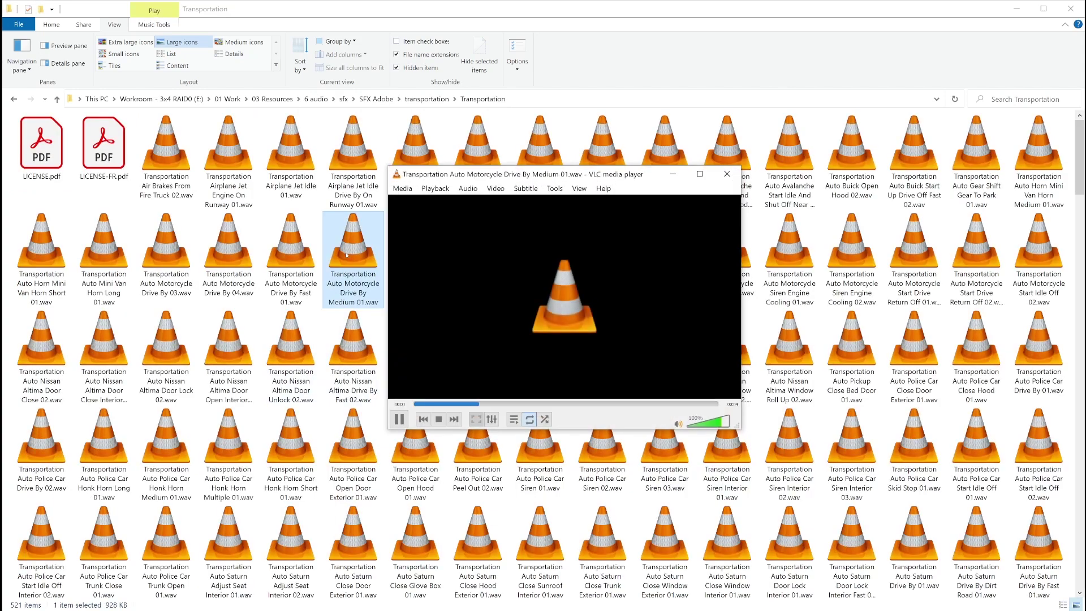
left_click(386, 255)
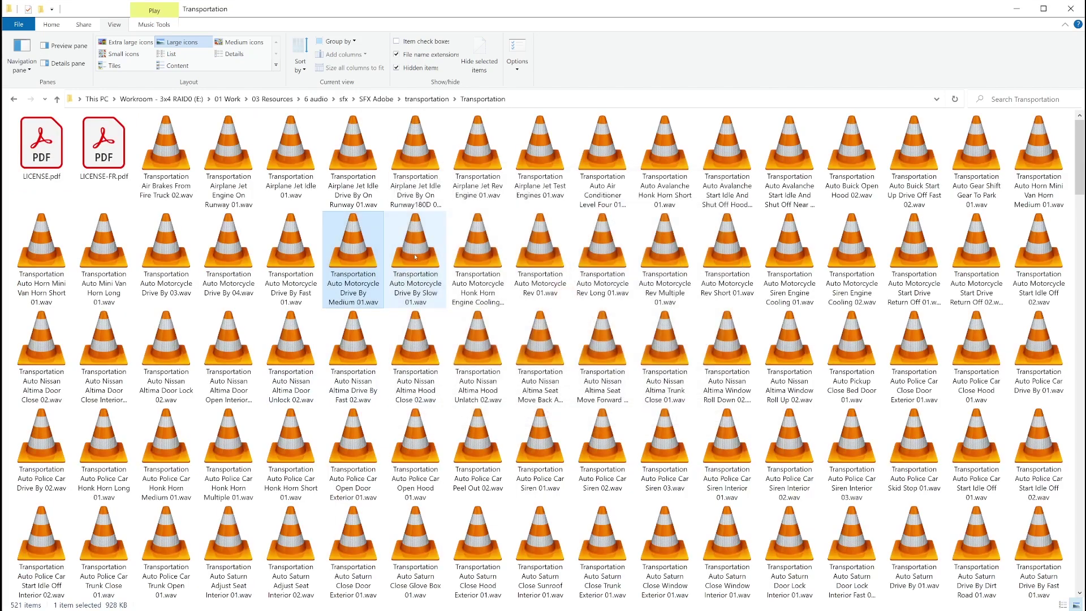
double_click(414, 255)
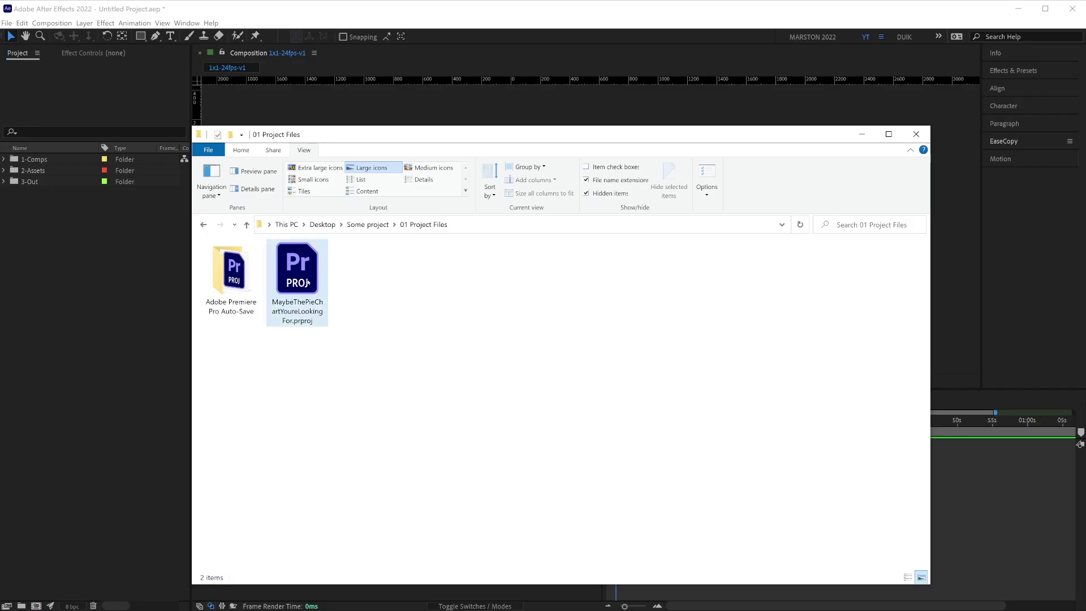
- Import the PieChart sequence from the Premiere project and place it in the 1x1-24fps-v1 comp
left_click_drag(271, 243, 113, 249)
left_click(500, 276)
left_click(537, 287)
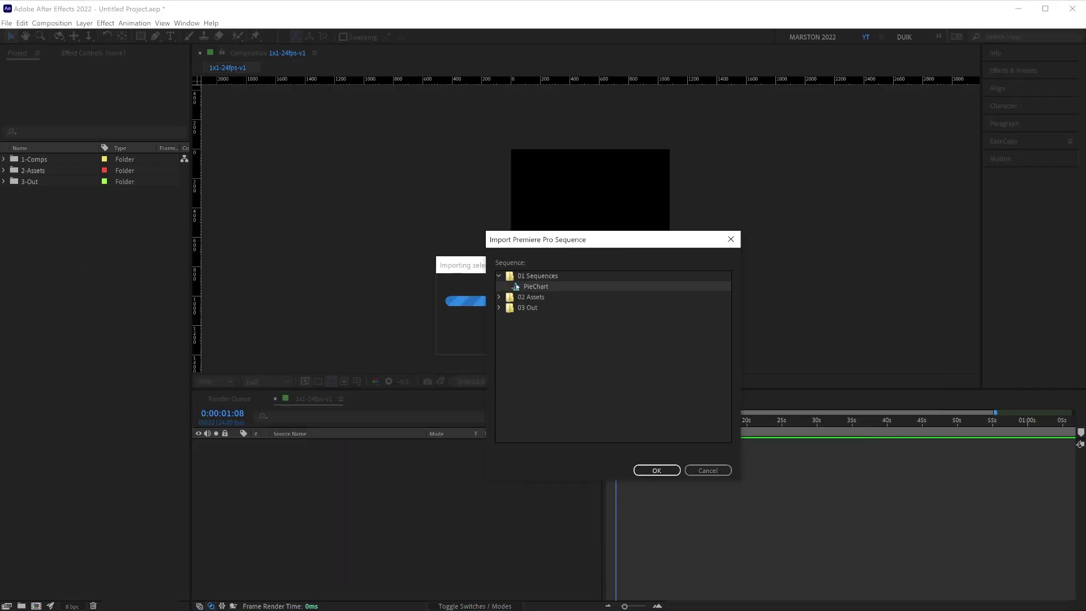
left_click(656, 470)
left_click_drag(300, 484, 300, 482)
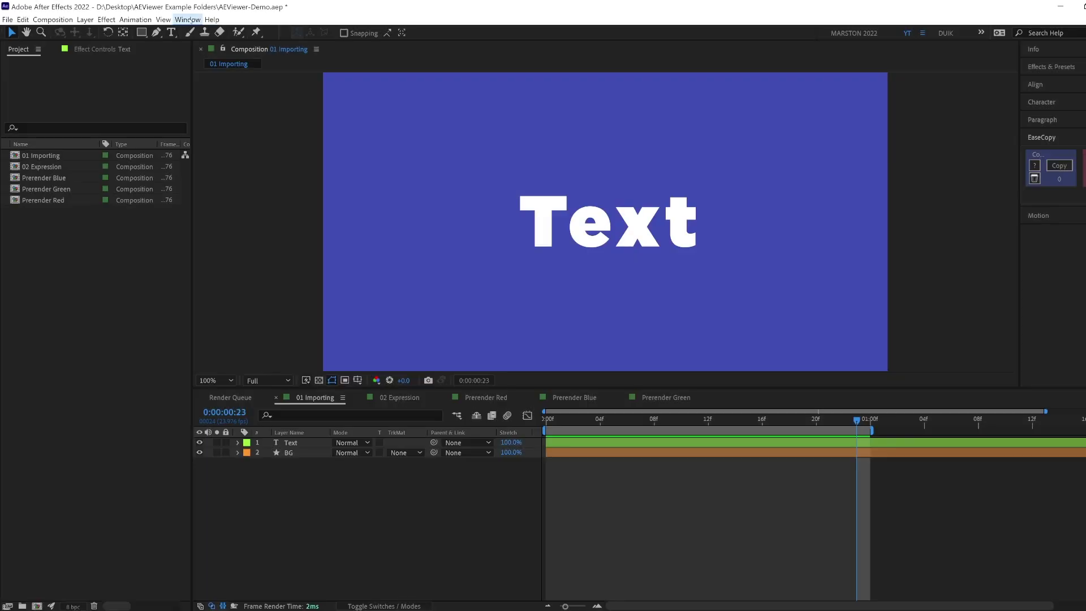
- Open the Aeviewer media browser from Window > Extensions
left_click(187, 19)
mouse_move(245, 56)
left_click(475, 62)
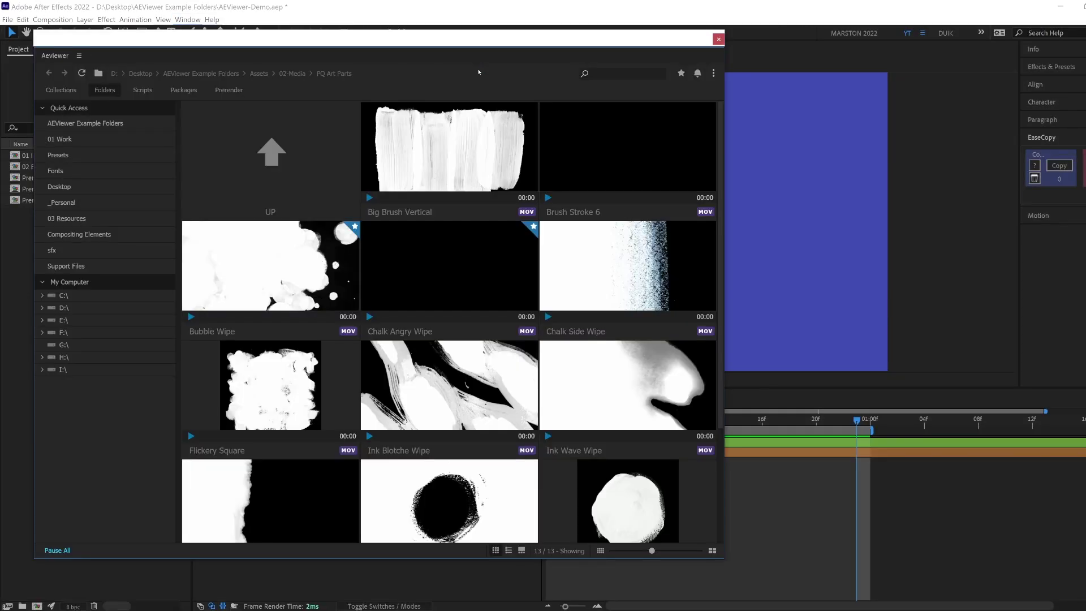
- Preview the rough-cut Premiere project asset in Aeviewer
mouse_move(594, 218)
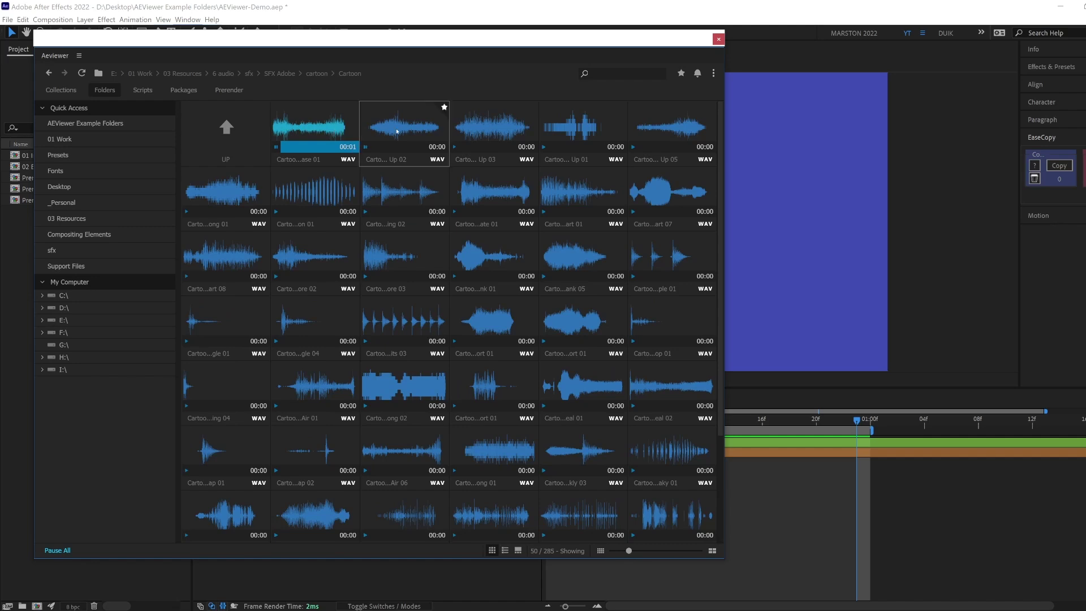
mouse_move(399, 132)
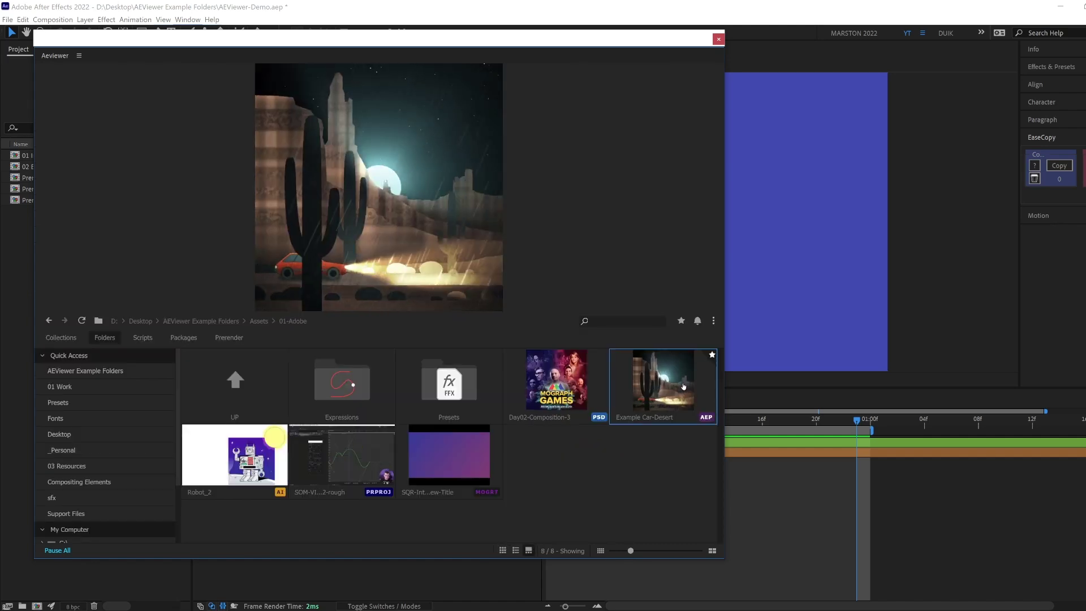
left_click(385, 452)
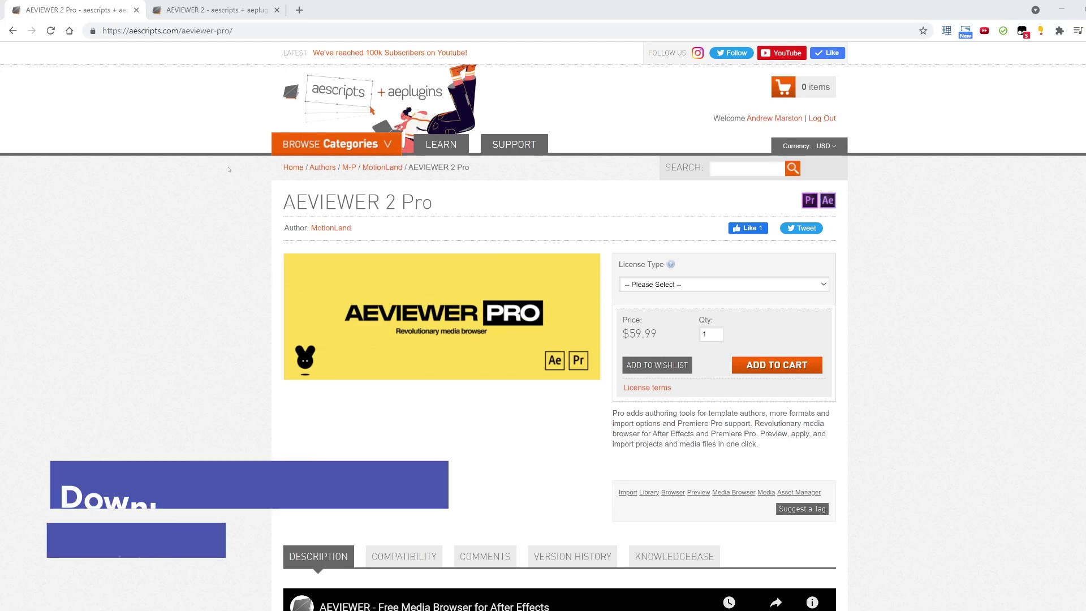
- Show the free AEVIEWER 2 product page in the second browser tab
left_click(215, 14)
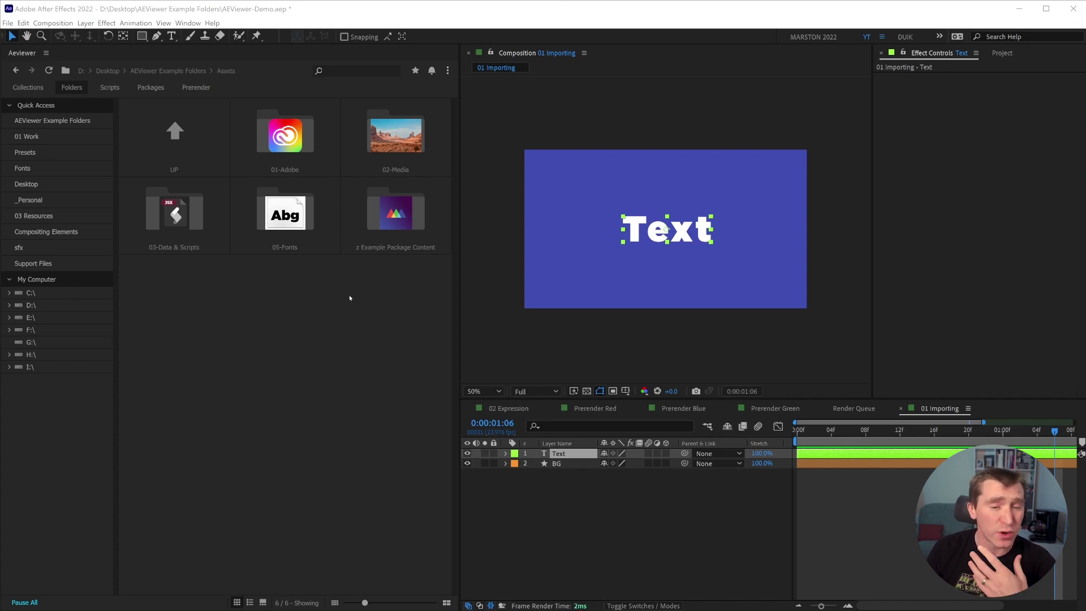
- Open 01-Adobe with the large preview pane and preview the Car-Desert and rough-cut projects
double_click(306, 162)
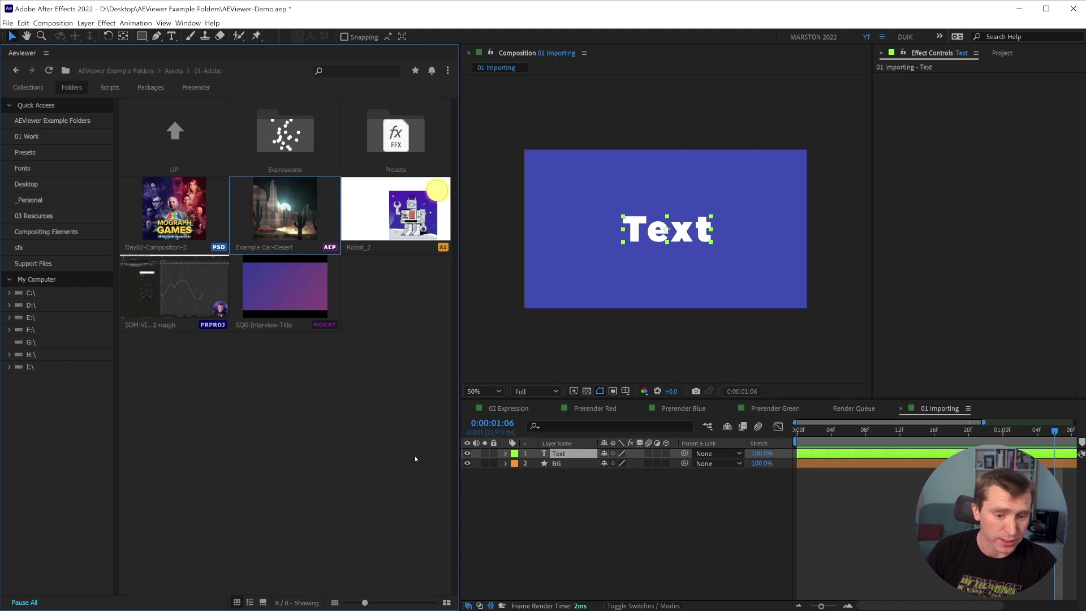
left_click(262, 603)
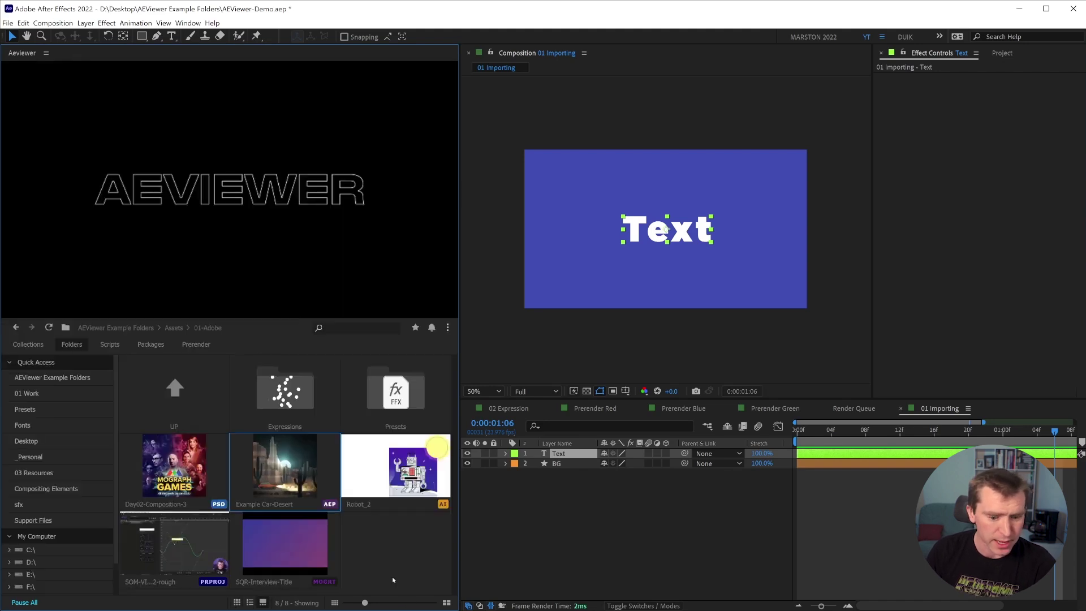
left_click(315, 488)
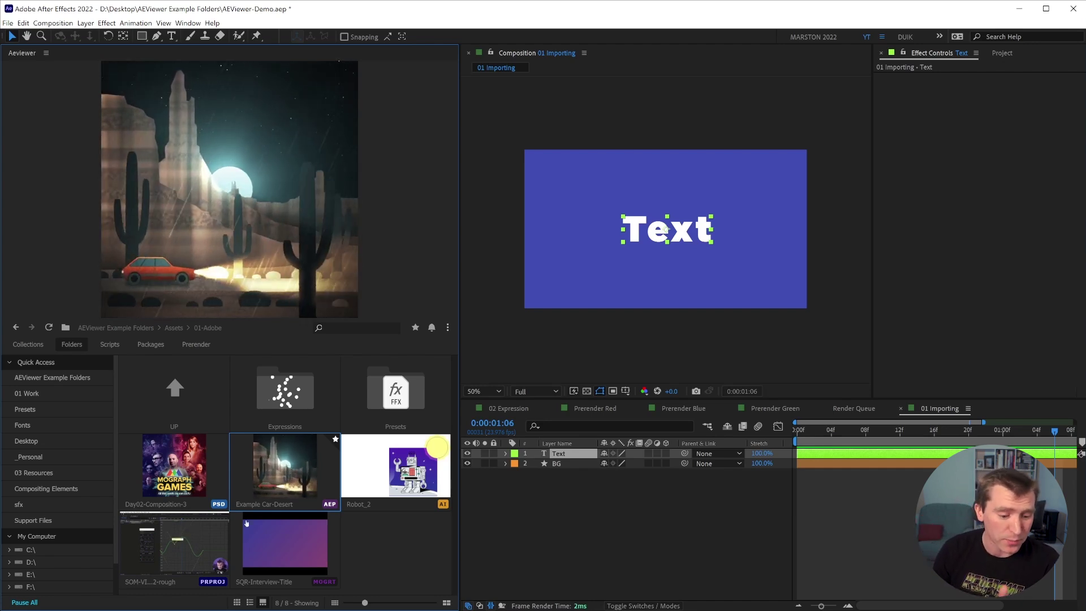
left_click(178, 550)
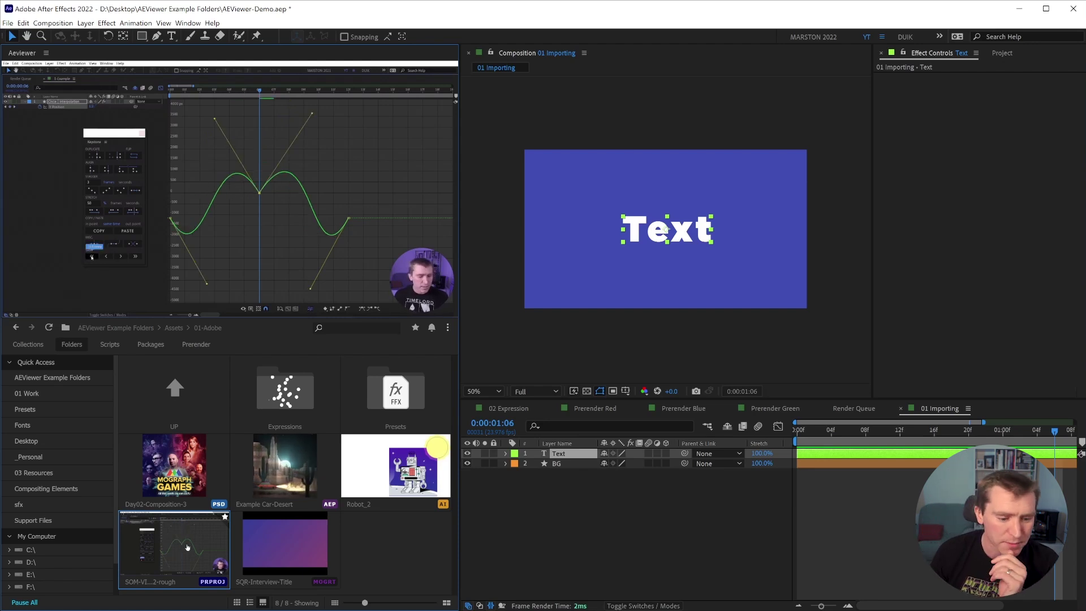
- Hide the large preview pane and open the Presets folder
mouse_move(388, 477)
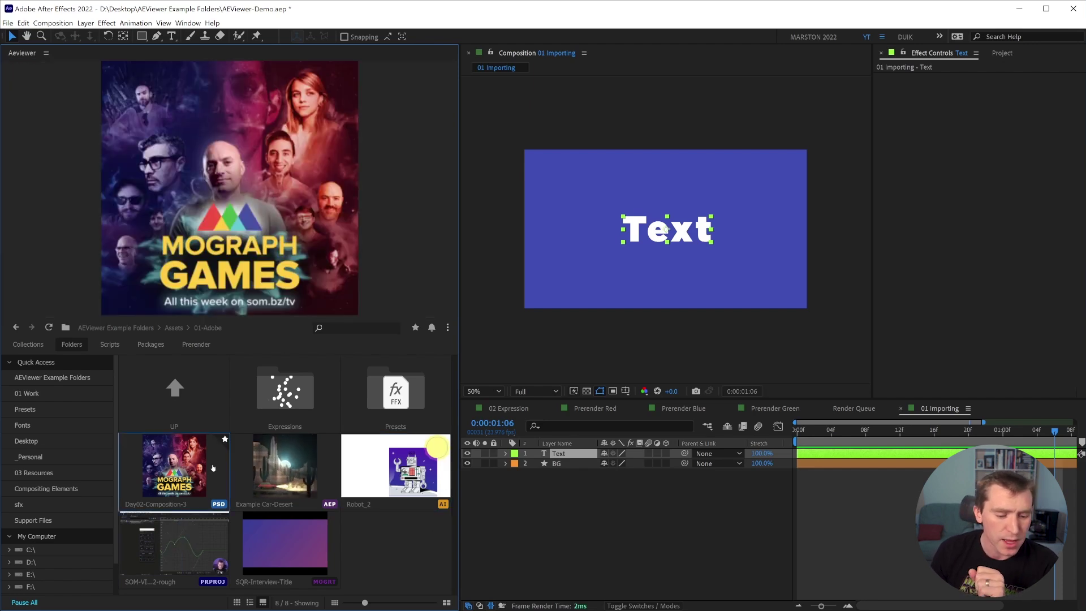
mouse_move(308, 540)
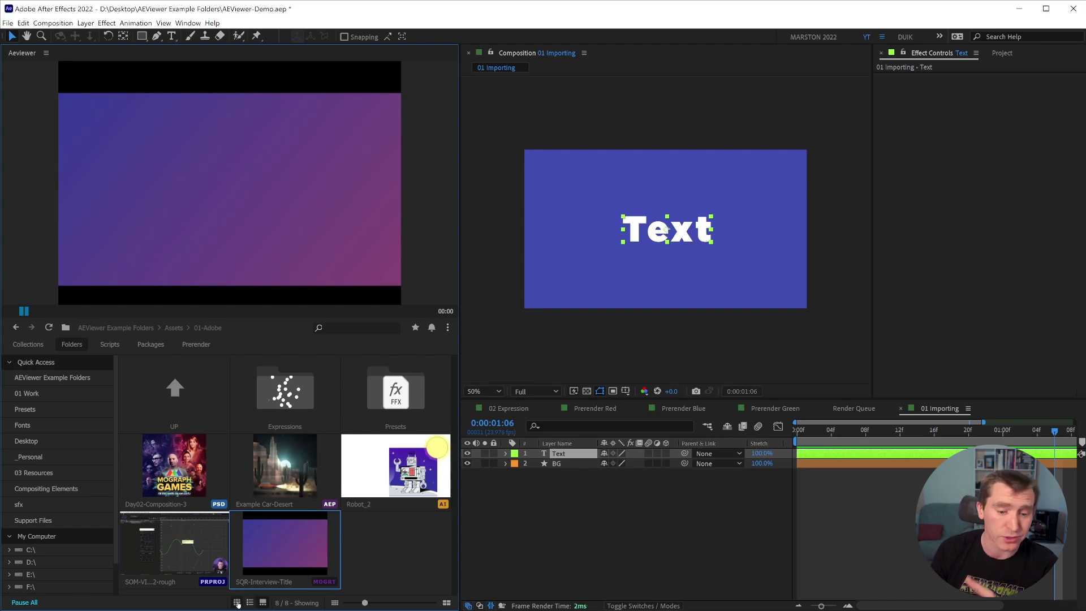
left_click(237, 603)
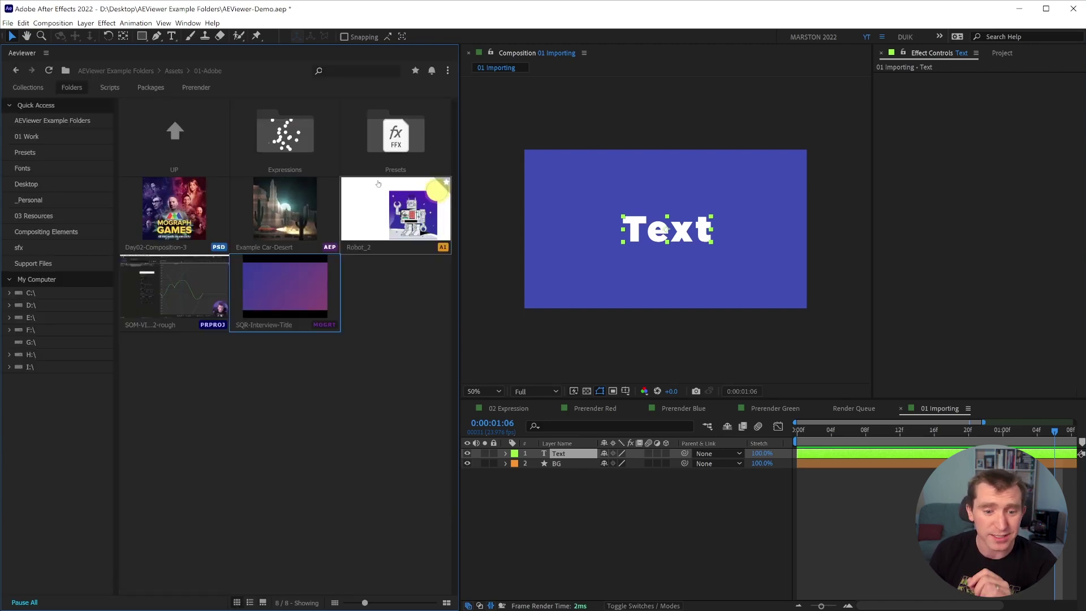
double_click(403, 145)
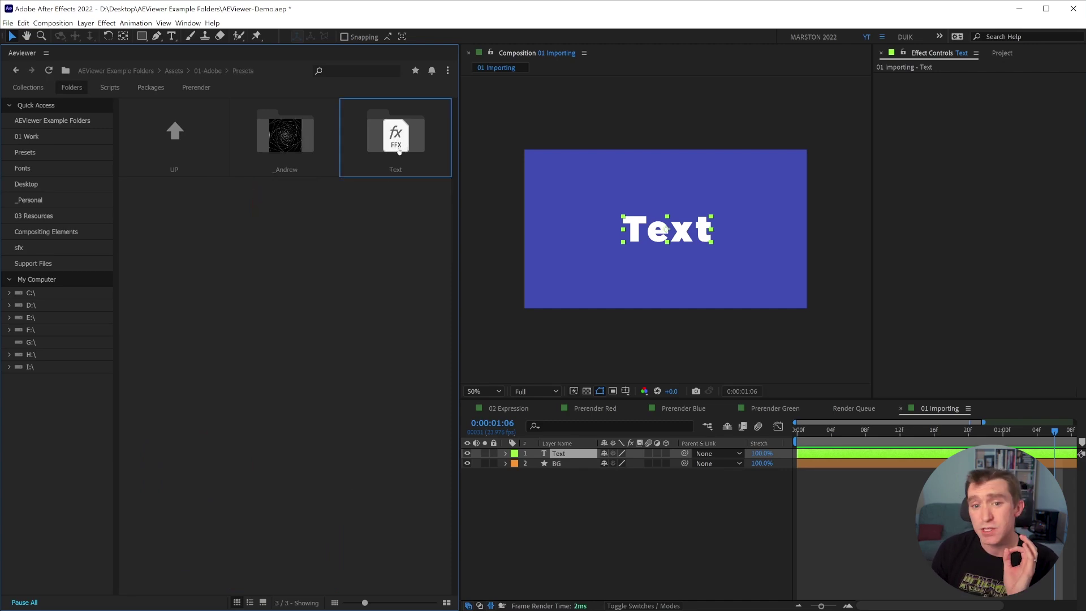
double_click(398, 150)
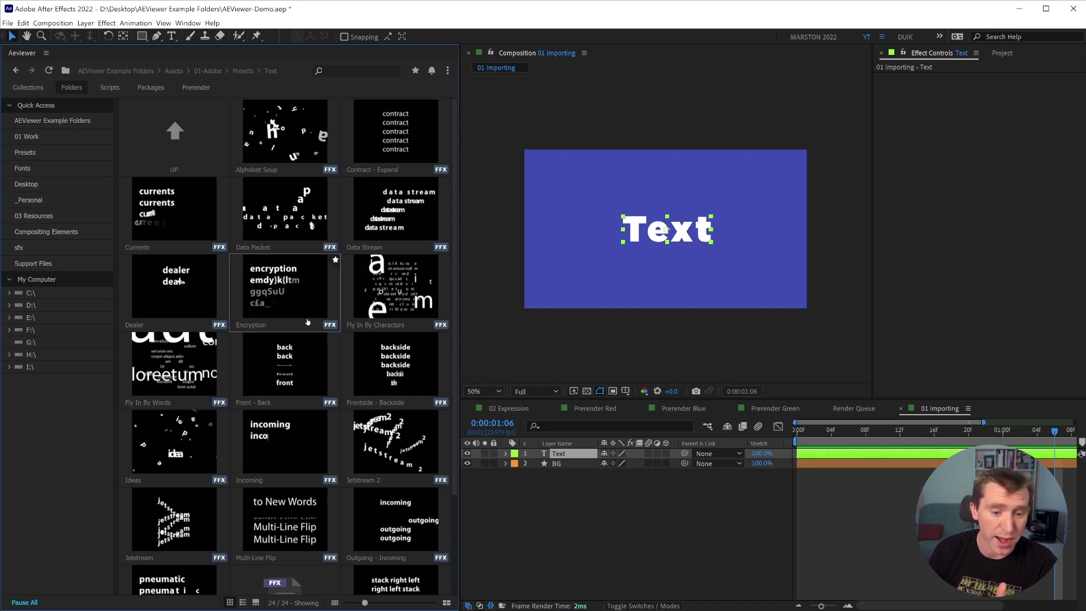
left_click(621, 502)
left_click(557, 453)
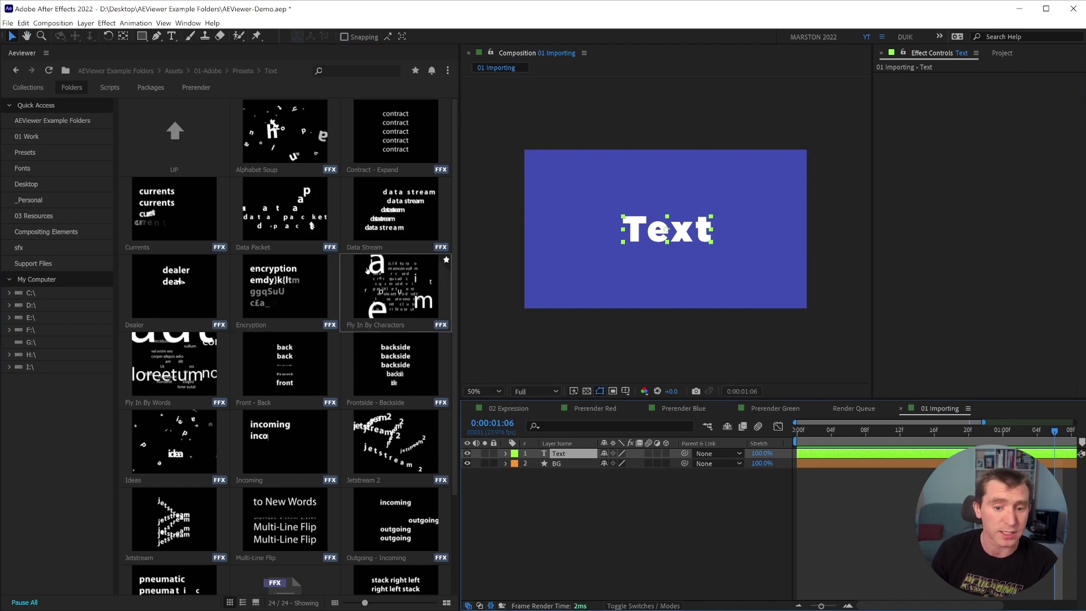
double_click(293, 156)
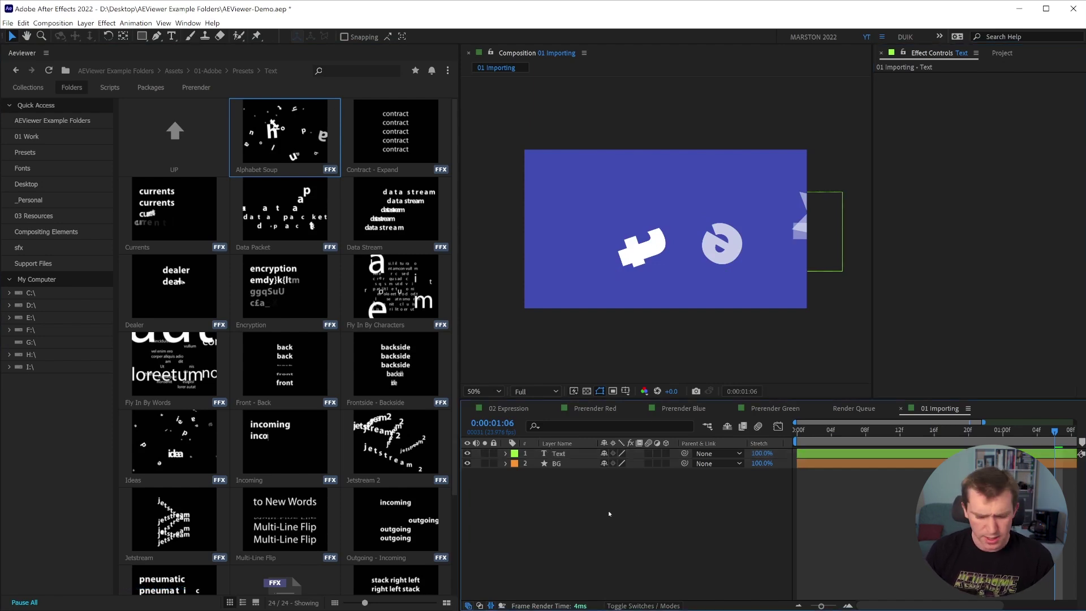
key("ctrl+z")
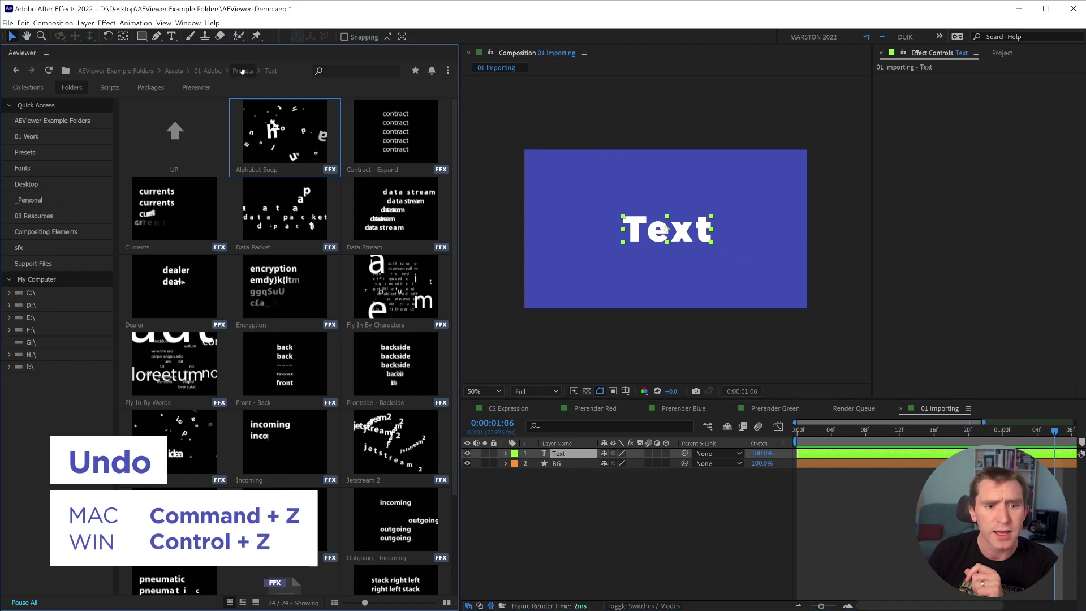
key("BackSpace")
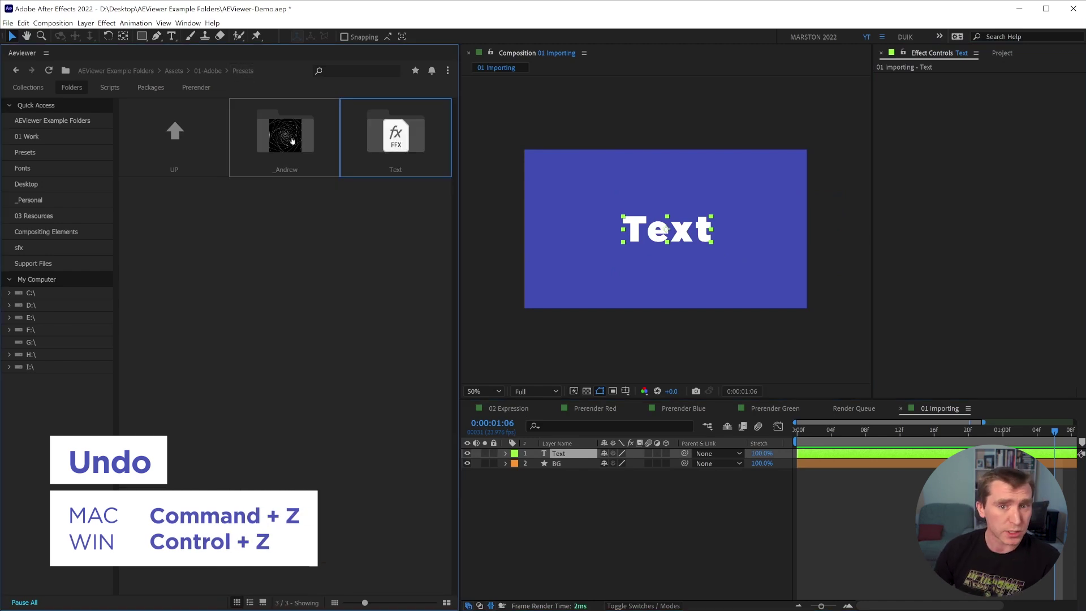
double_click(293, 141)
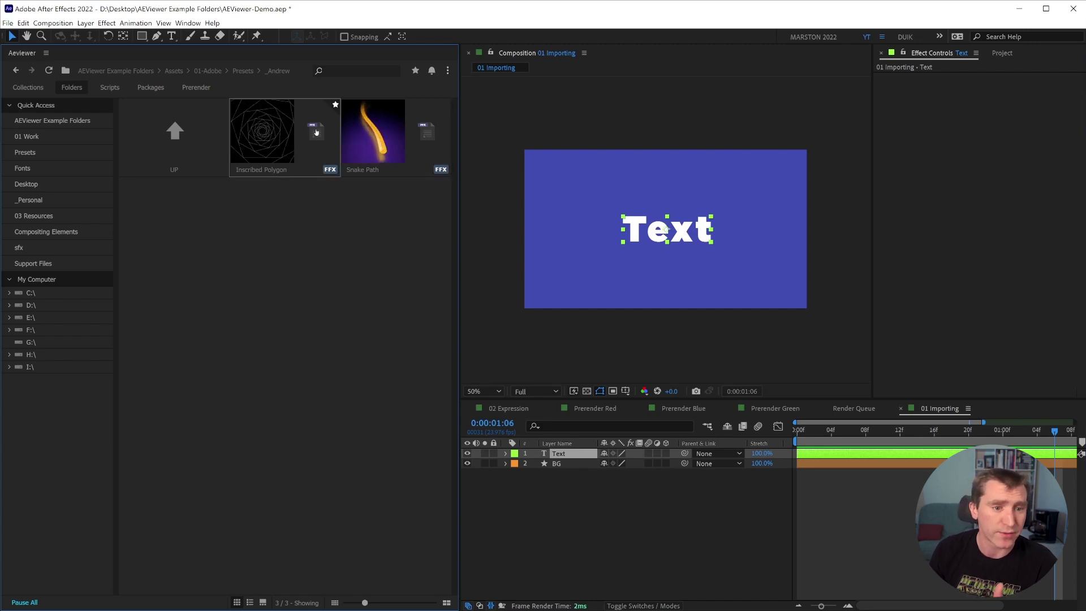
left_click(212, 70)
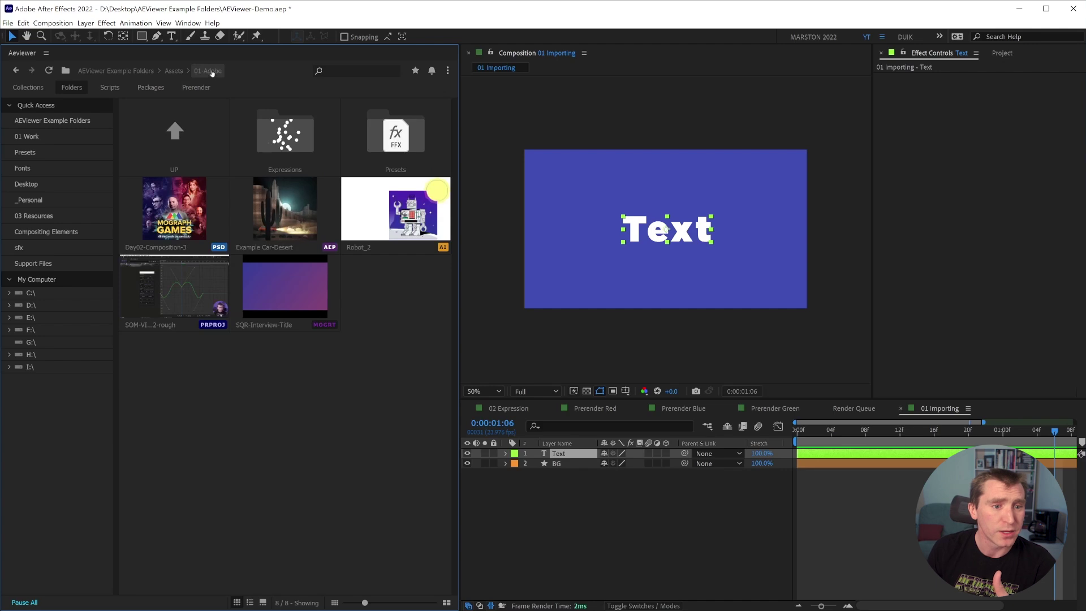
- Open 02-Media from Assets, select the beaker2 image, and return to Assets
left_click(179, 72)
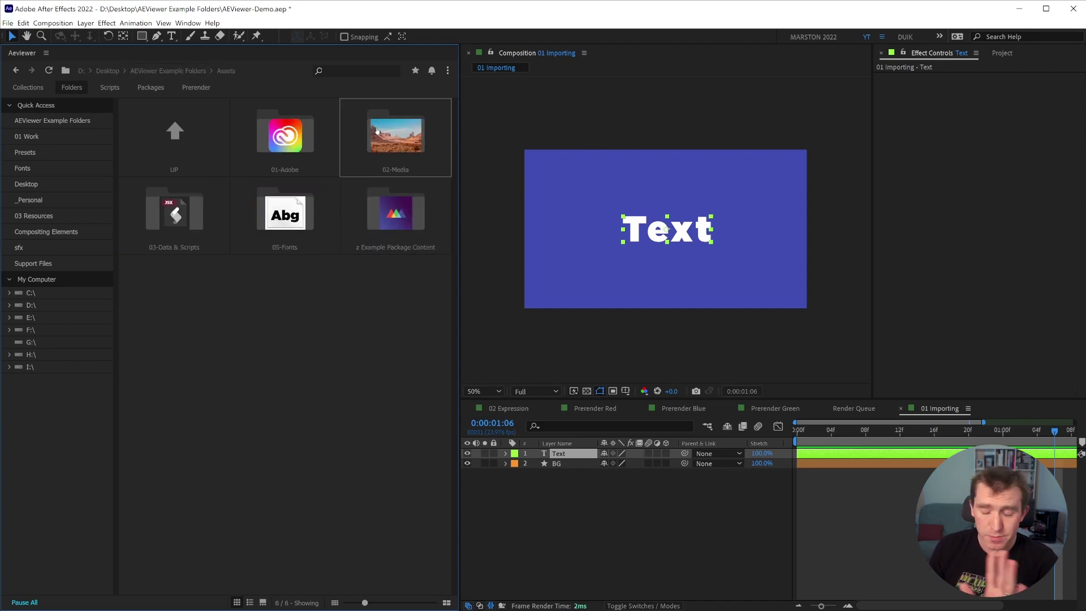
double_click(377, 132)
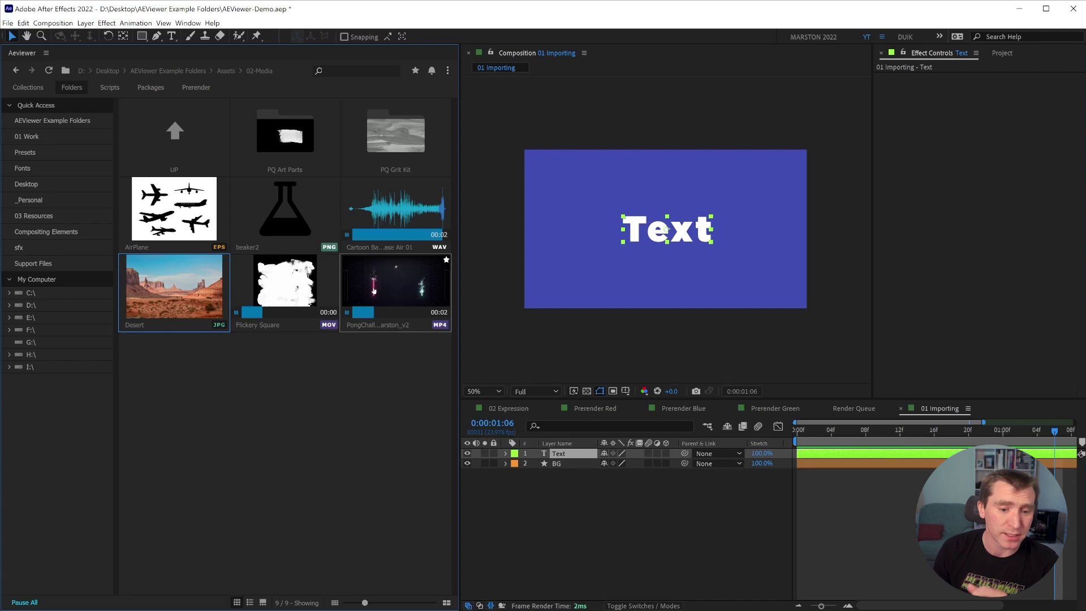
left_click(284, 227)
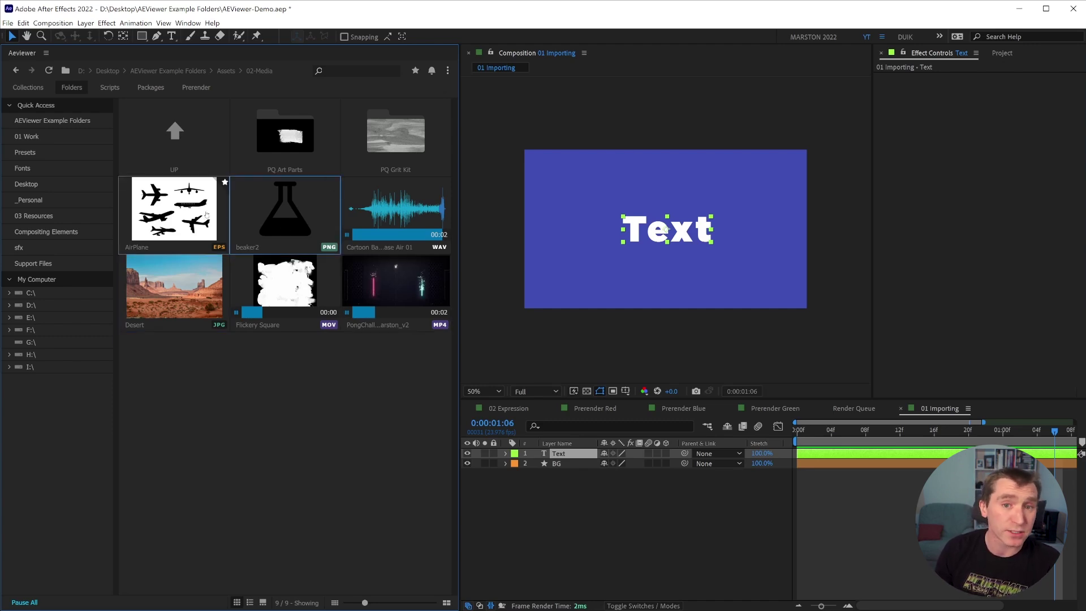
left_click(226, 71)
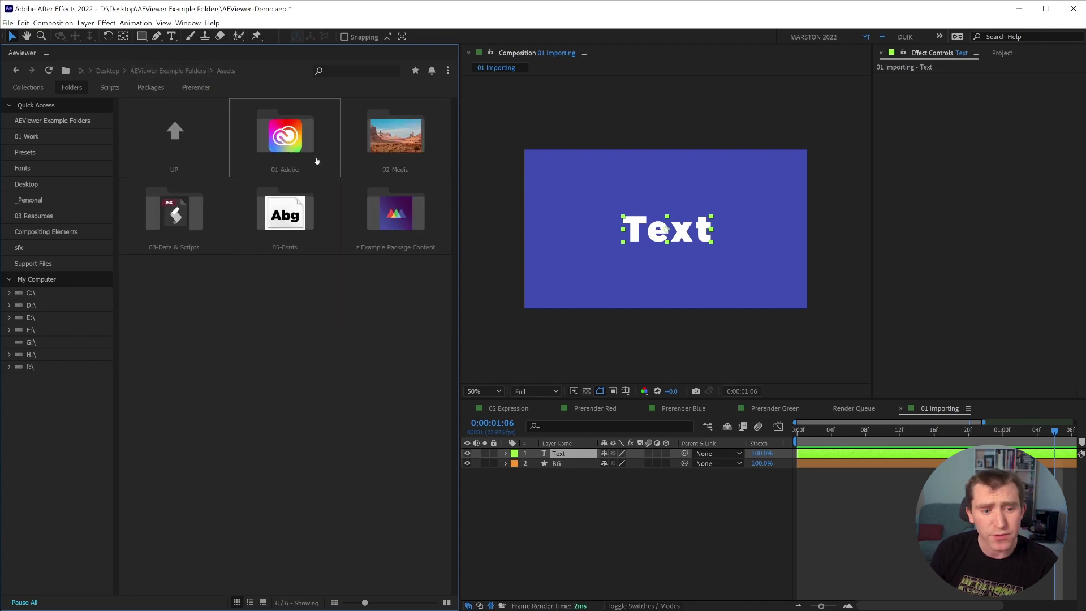
- Look inside 03-Data & Scripts, then go back and open the 05-Fonts folder
double_click(186, 228)
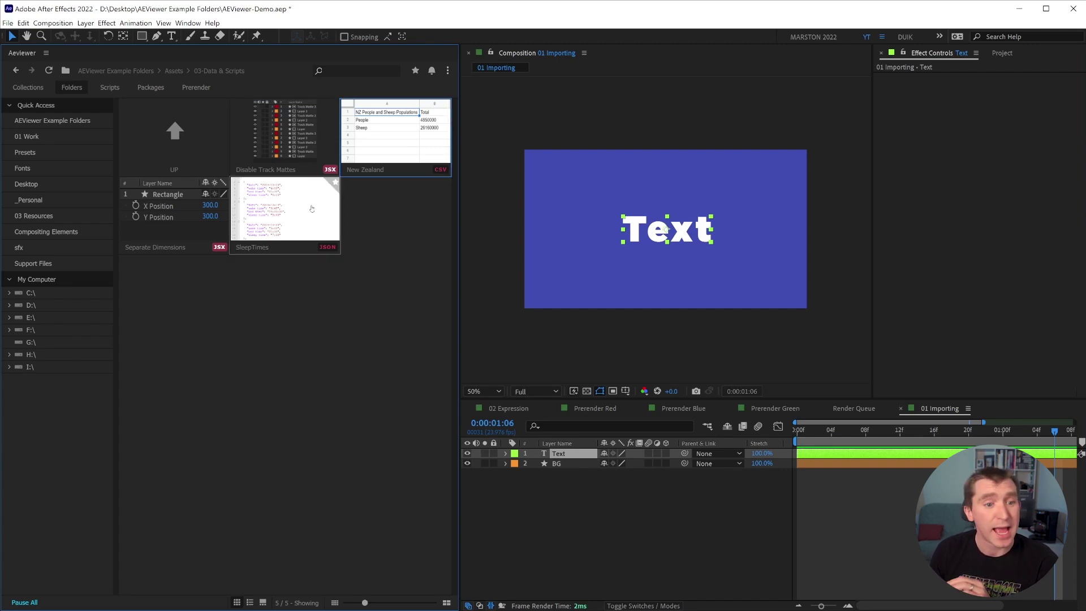
left_click(171, 72)
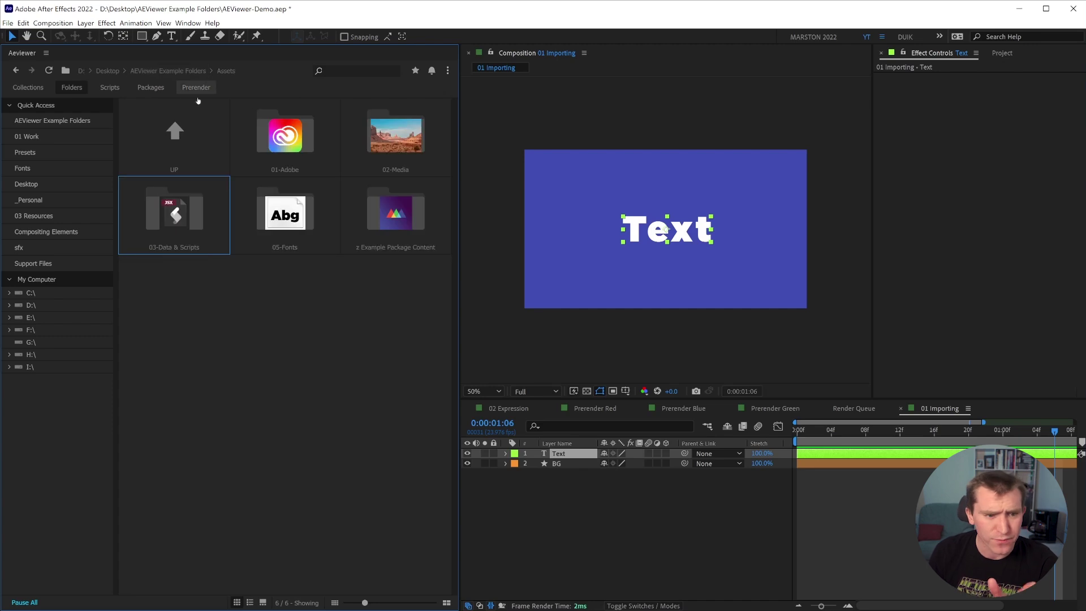
double_click(320, 189)
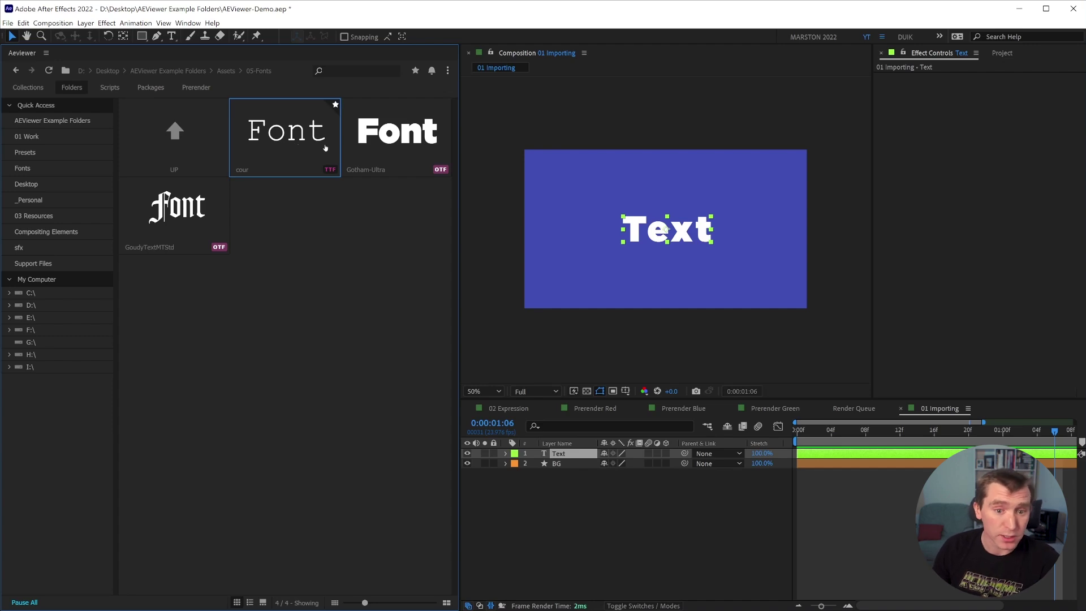
- Set the AEViewer font preview text to 'Test' in Settings
left_click(448, 71)
left_click(421, 90)
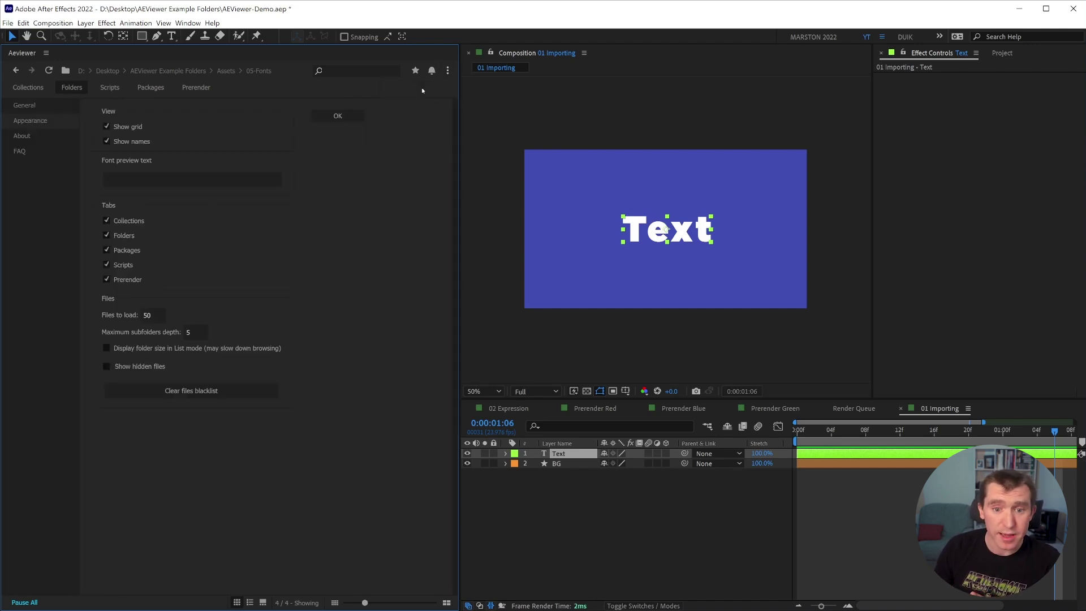
left_click(159, 179)
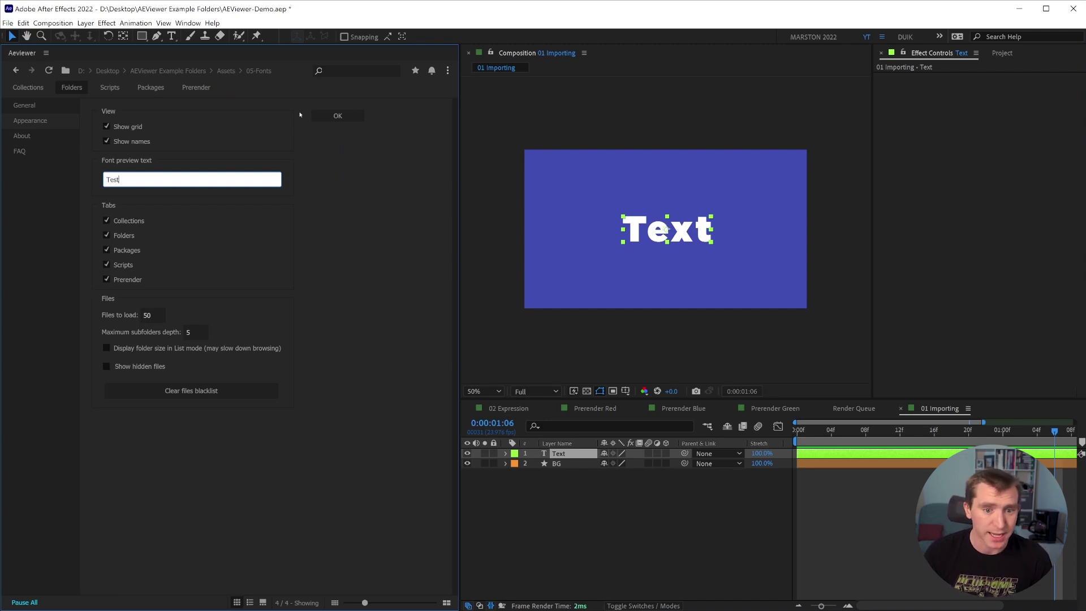
left_click(338, 116)
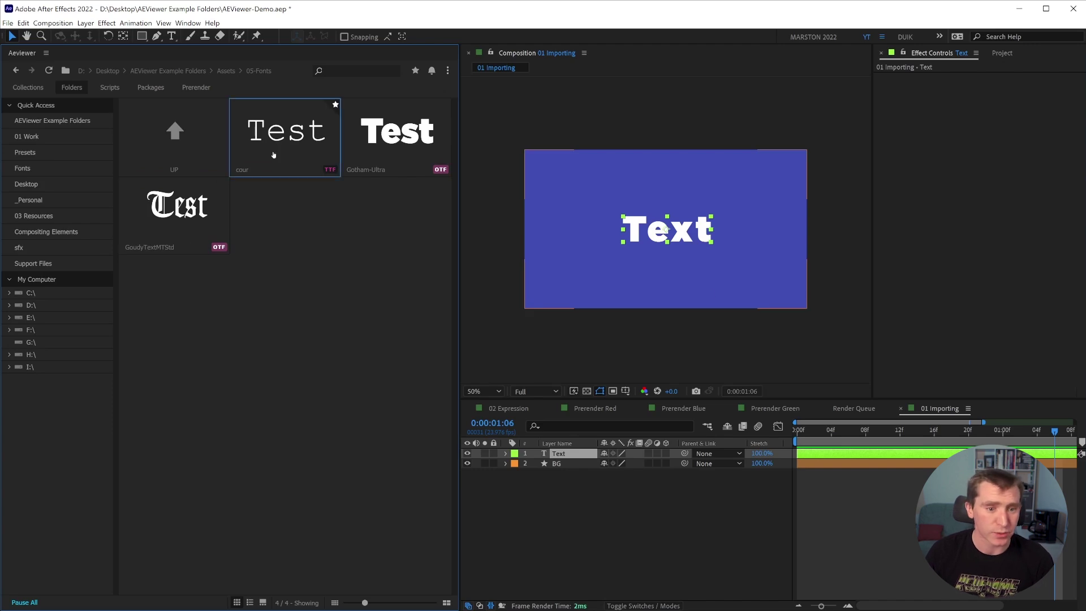
- Try the cour and GoudyTextMTStd fonts on the comp text, undo, and return to Example Folders
left_click_drag(273, 155, 612, 459)
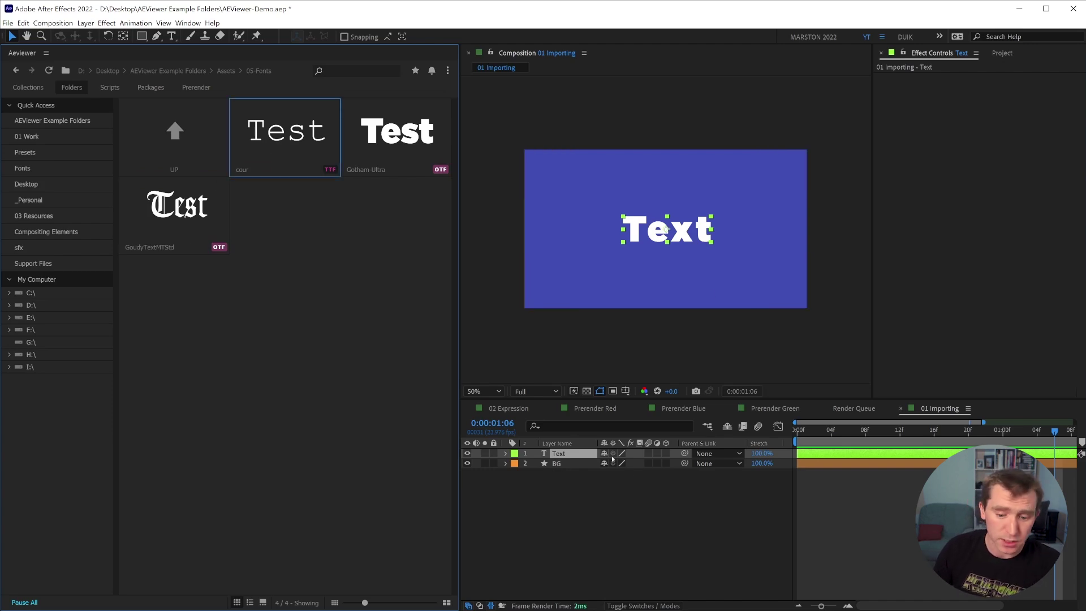
double_click(213, 250)
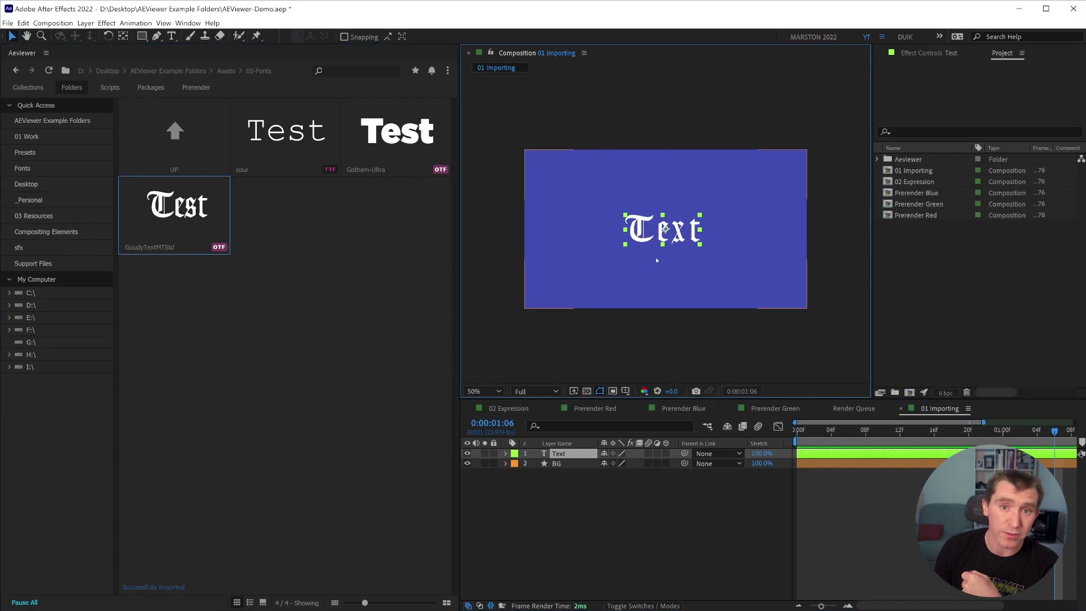
key("ctrl+z")
left_click(183, 72)
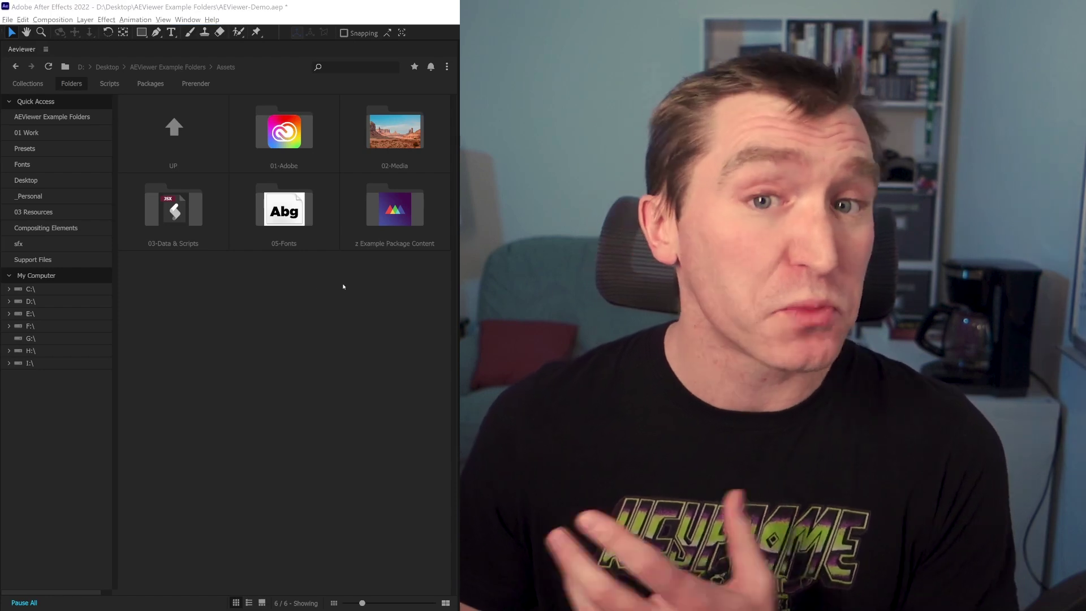
- Jump to 01 Work in Quick Access and open the 05 Inspiration folder
left_click(69, 132)
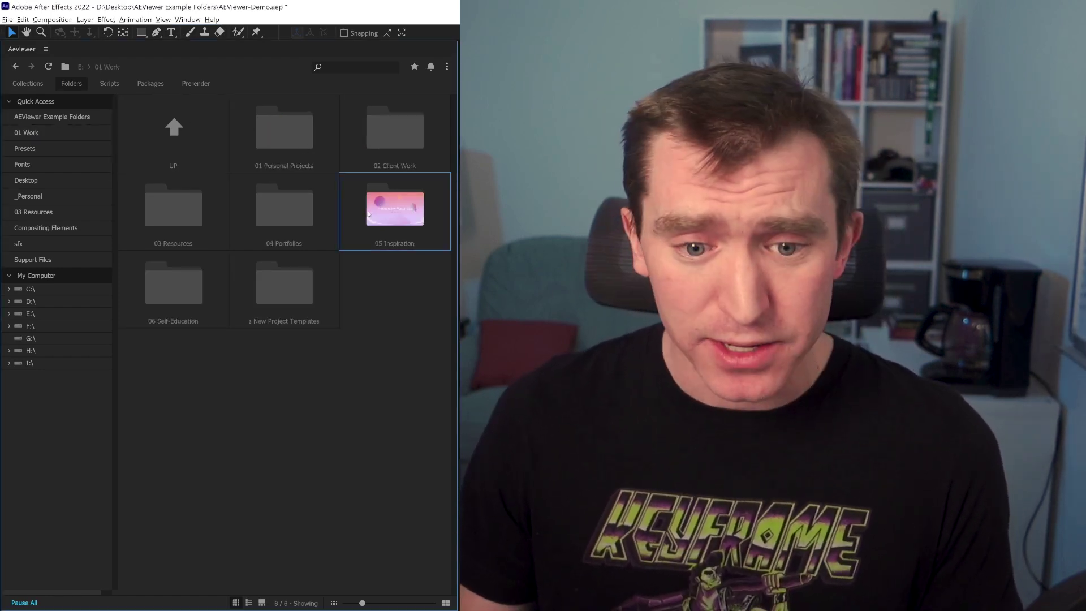
left_click(368, 214)
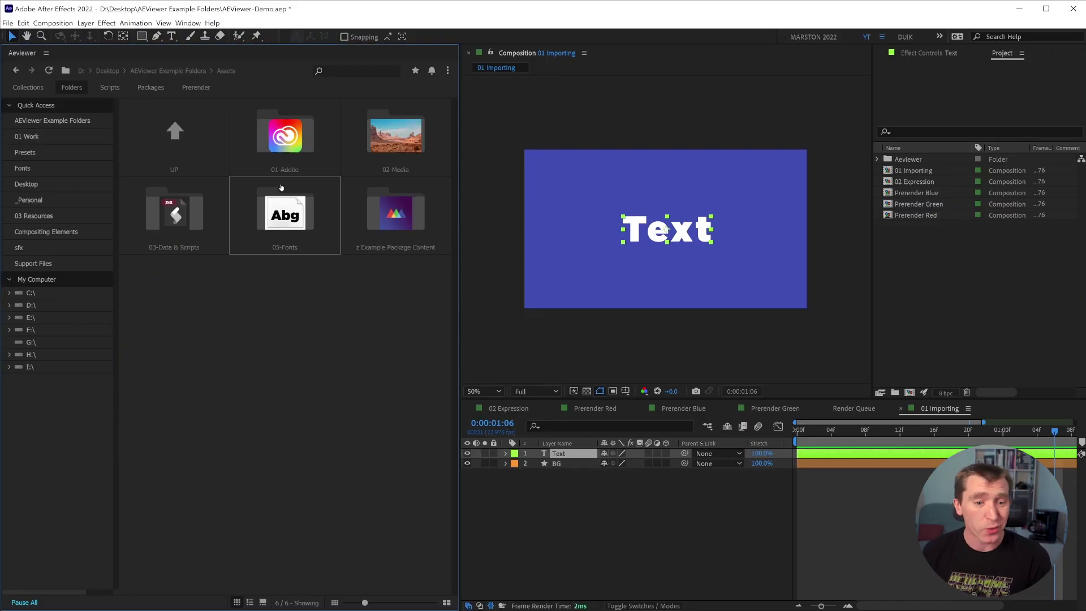
- Open 01-Adobe > Presets and test the back and forward navigation
double_click(280, 148)
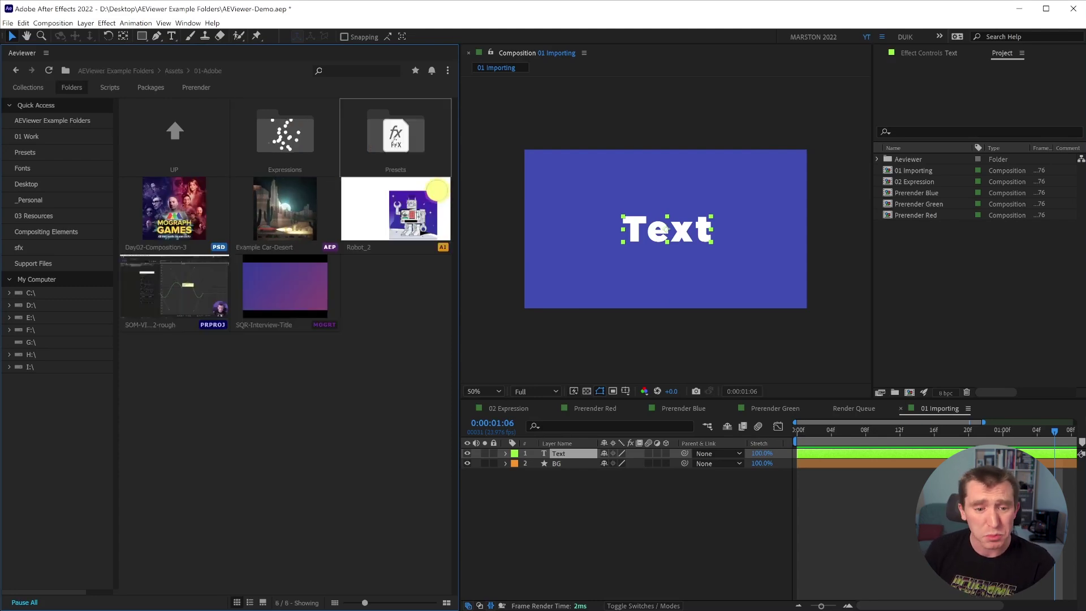
double_click(399, 139)
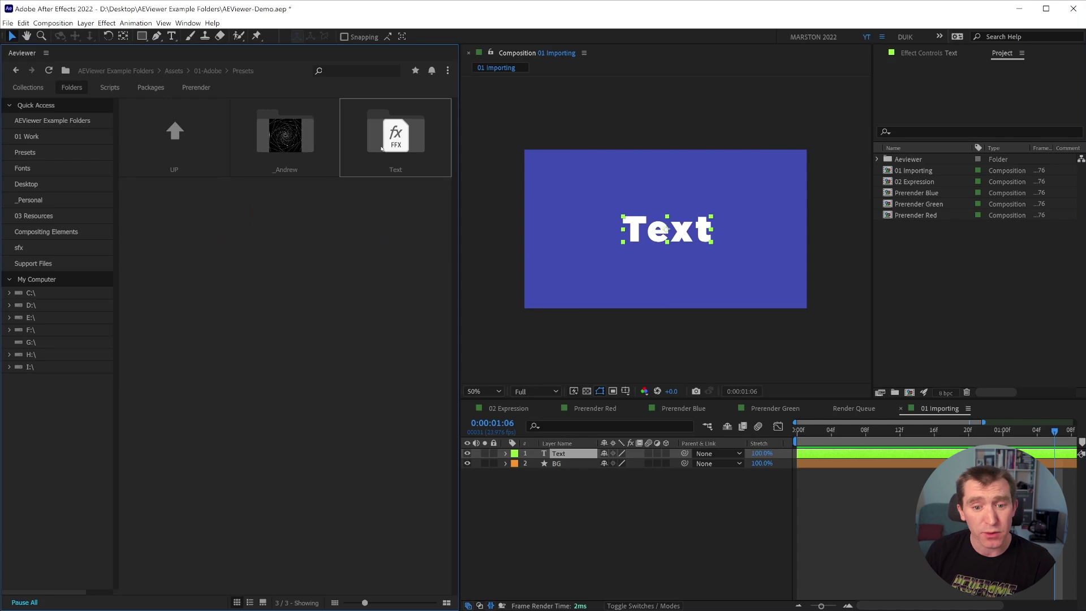
left_click(17, 71)
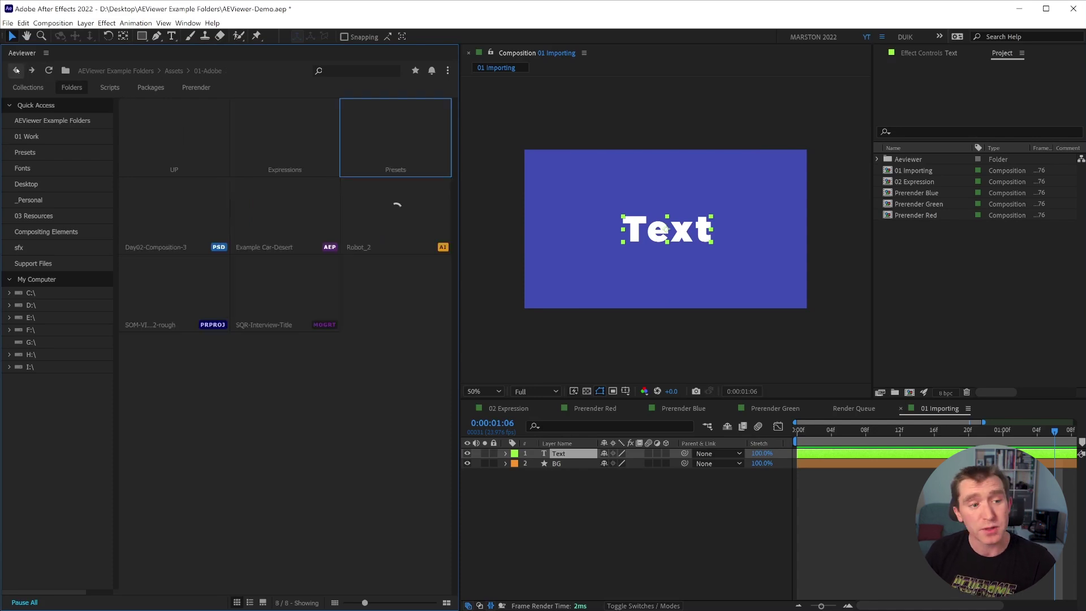
left_click(30, 70)
- Check the folder history list, then open Text presets and star Contract - Expand
right_click(17, 70)
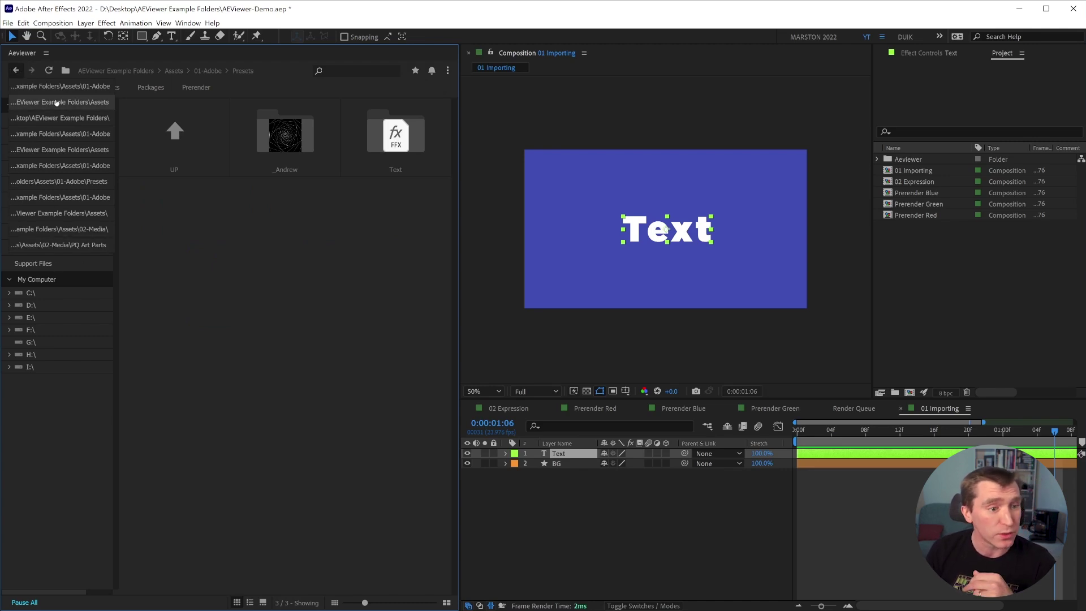
left_click(237, 232)
double_click(406, 143)
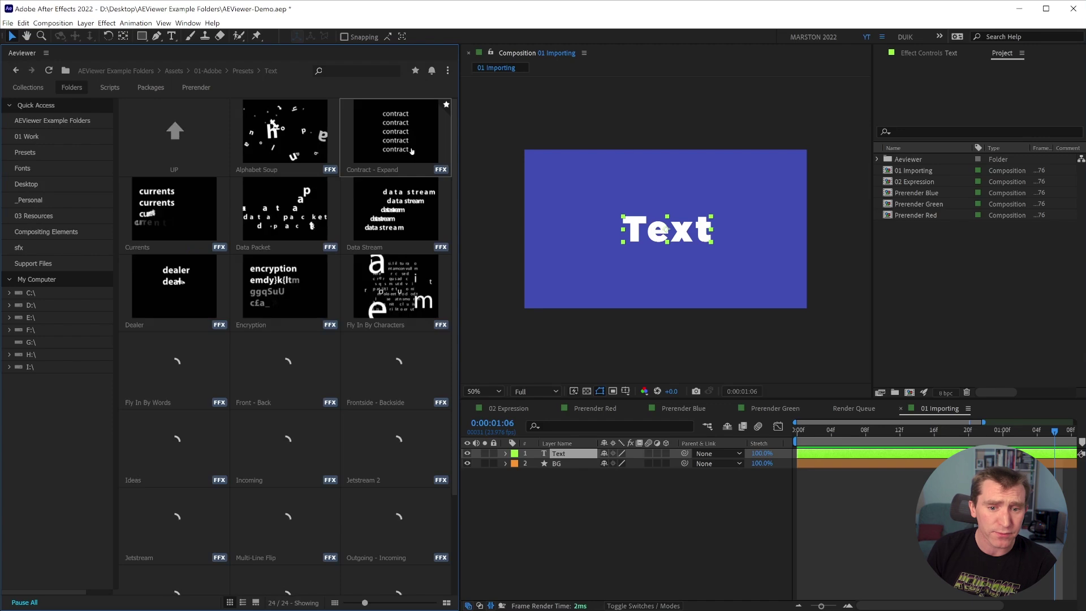
left_click(447, 105)
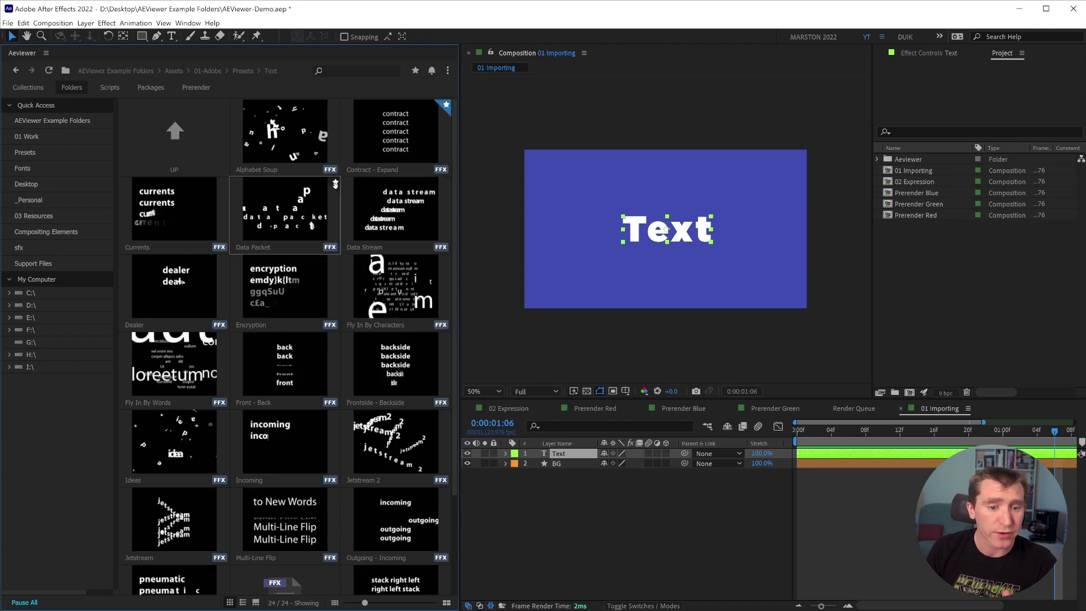
- Toggle the favourites-only filter on and off and inspect the editable folder path
left_click(414, 70)
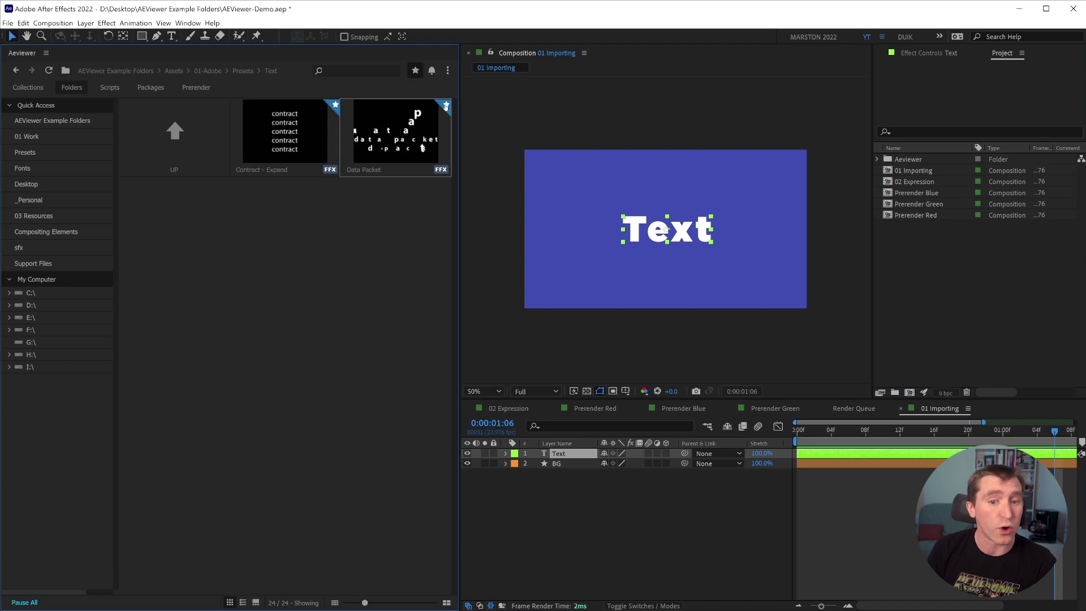
left_click(414, 70)
left_click(257, 70)
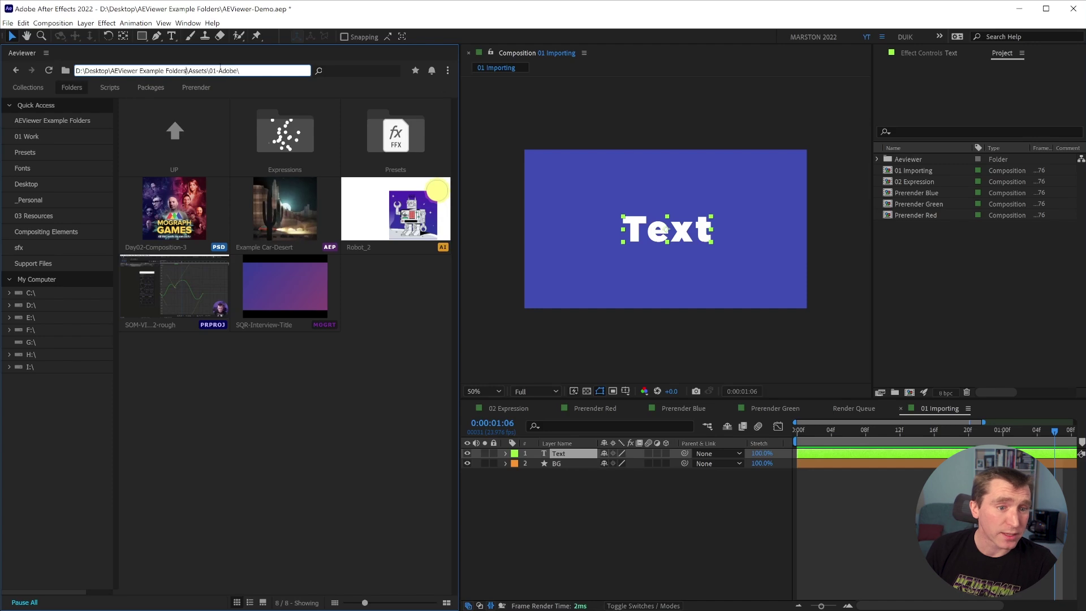
left_click_drag(239, 70, 75, 70)
left_click(370, 294)
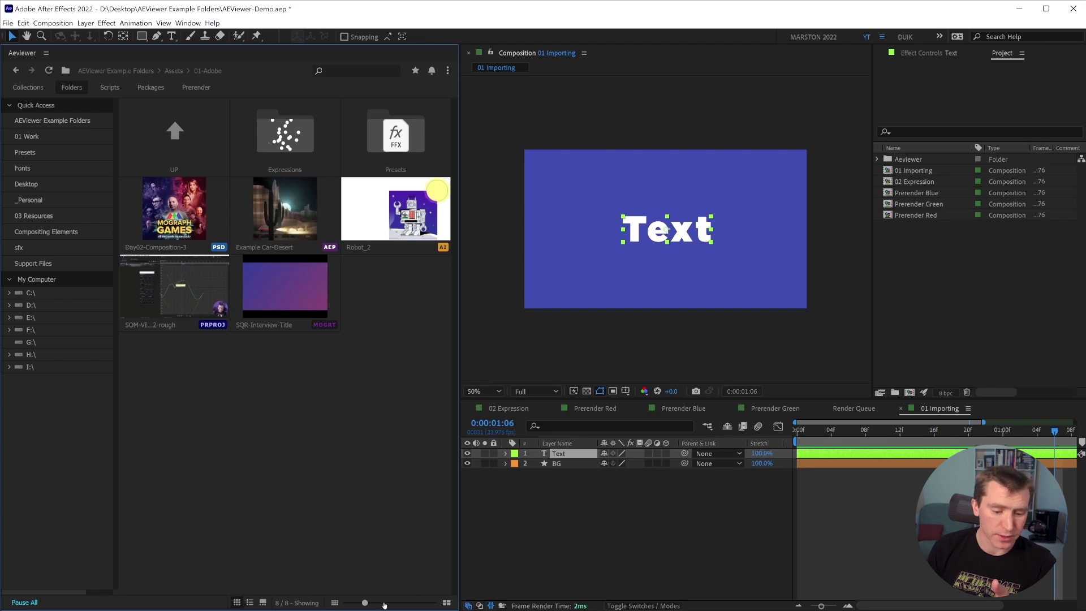
- Shrink the thumbnails, try list view, then switch to grid with a large preview pane
mouse_move(364, 602)
left_mouse_down()
mouse_move(433, 603)
mouse_move(353, 605)
left_mouse_up()
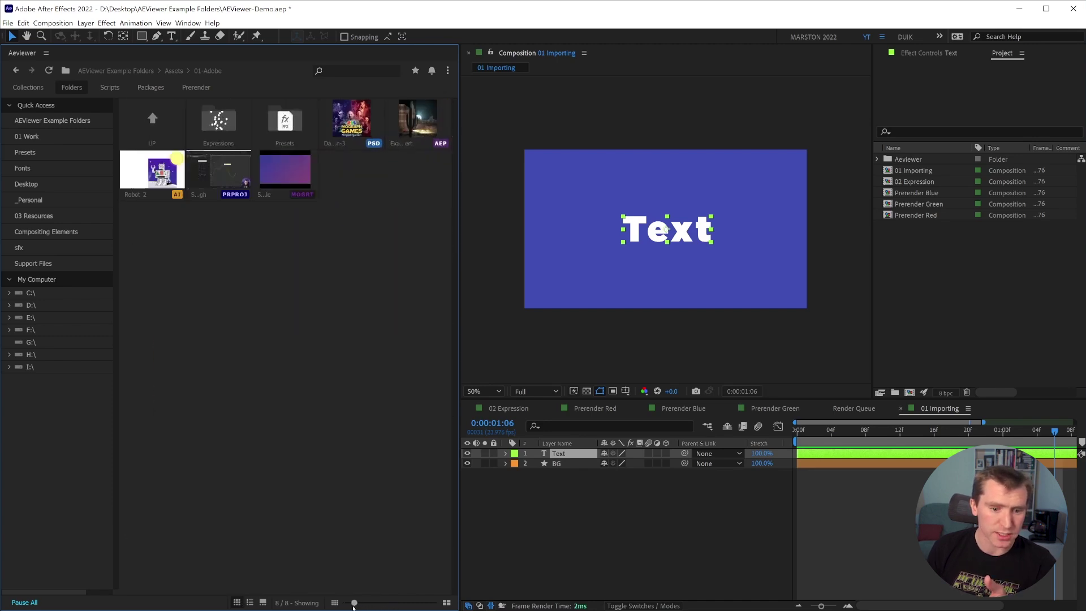
left_click(250, 603)
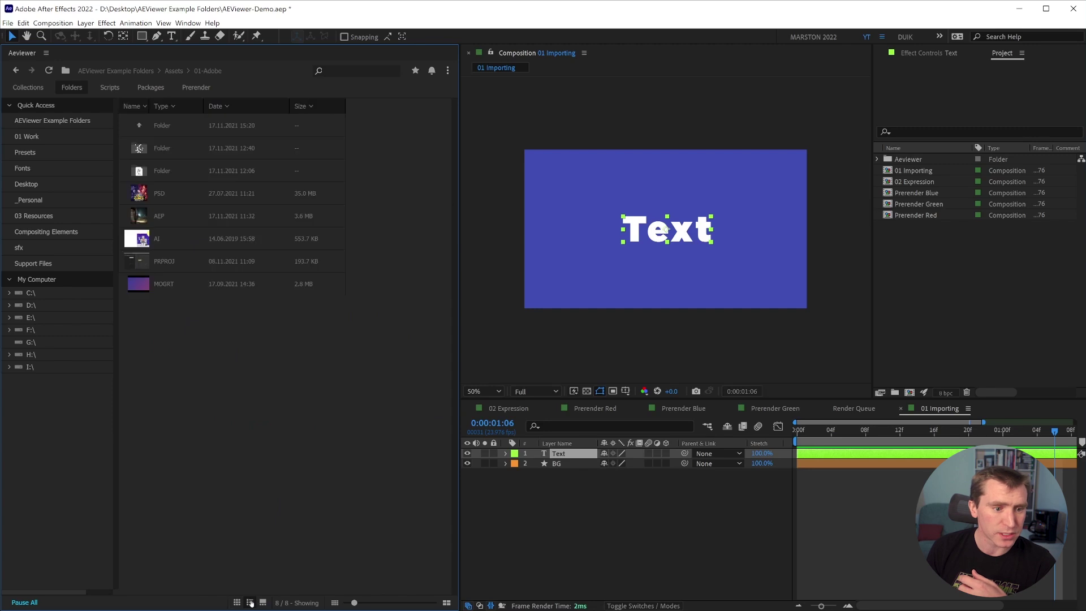
left_click(261, 603)
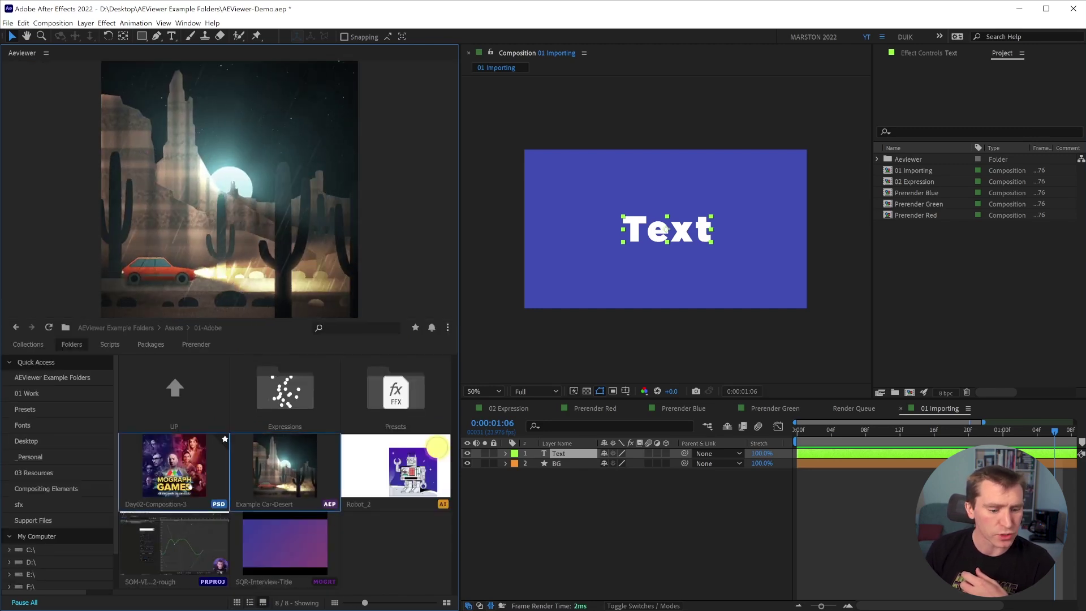
- Go up to Assets and expand the D: drive tree down to the Assets folder, then collapse it
double_click(174, 390)
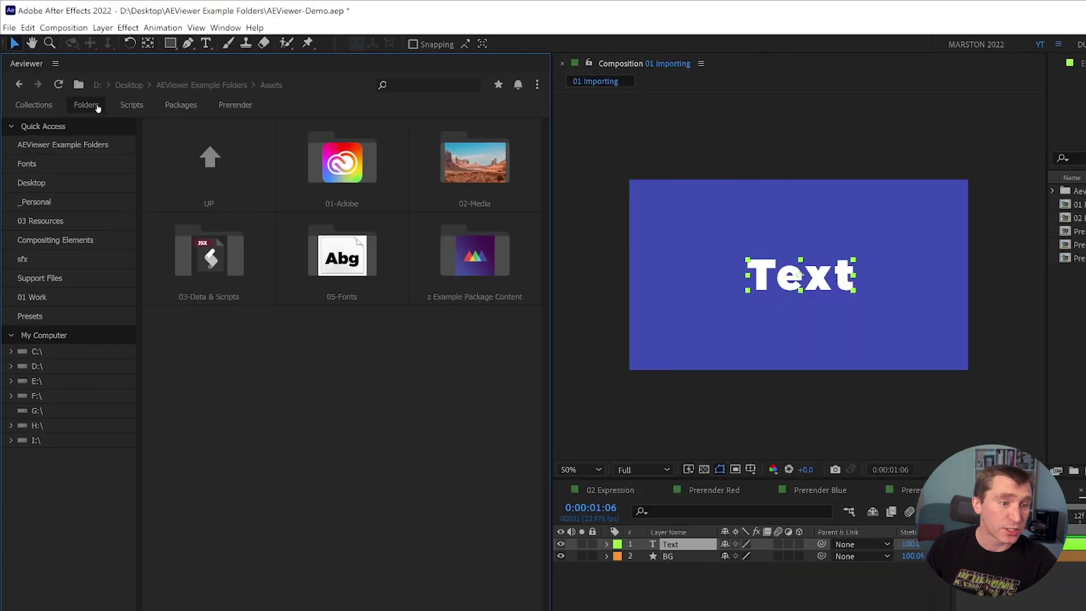
left_click(87, 106)
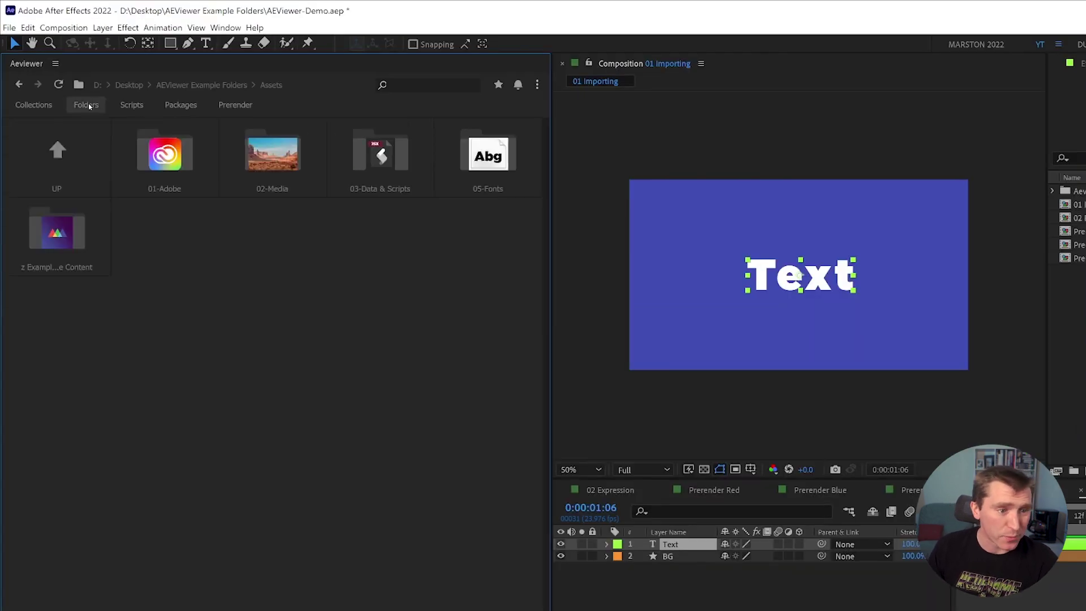
left_click(89, 106)
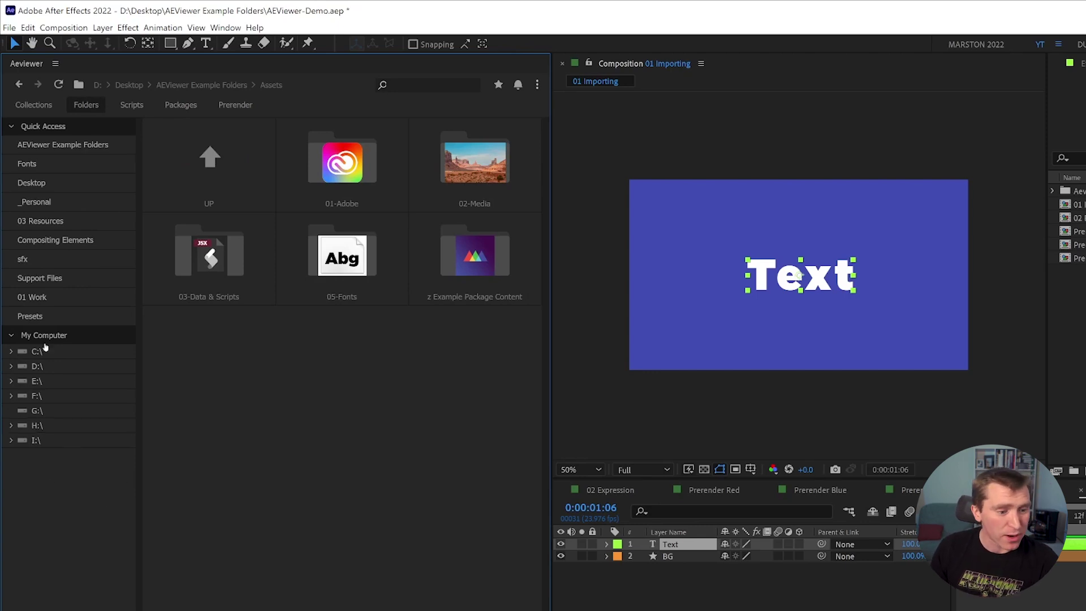
left_click(11, 367)
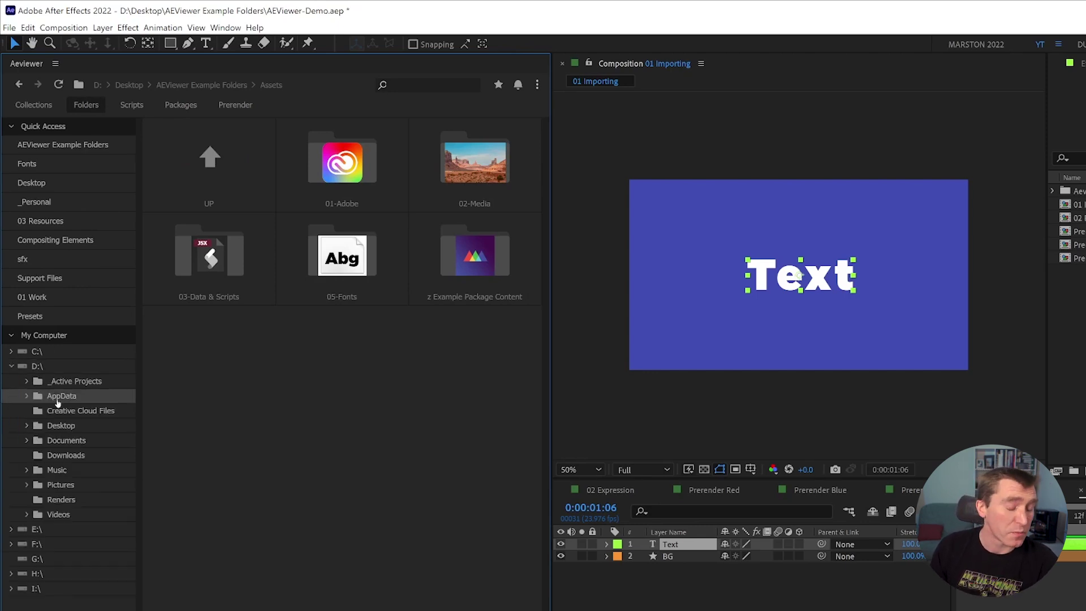
left_click(27, 426)
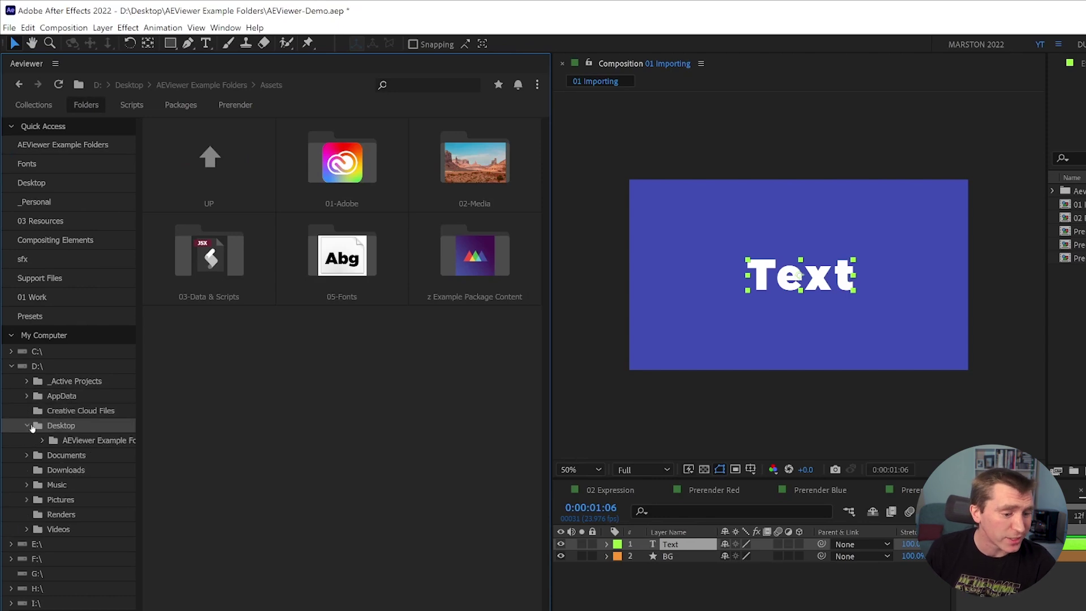
left_click(43, 441)
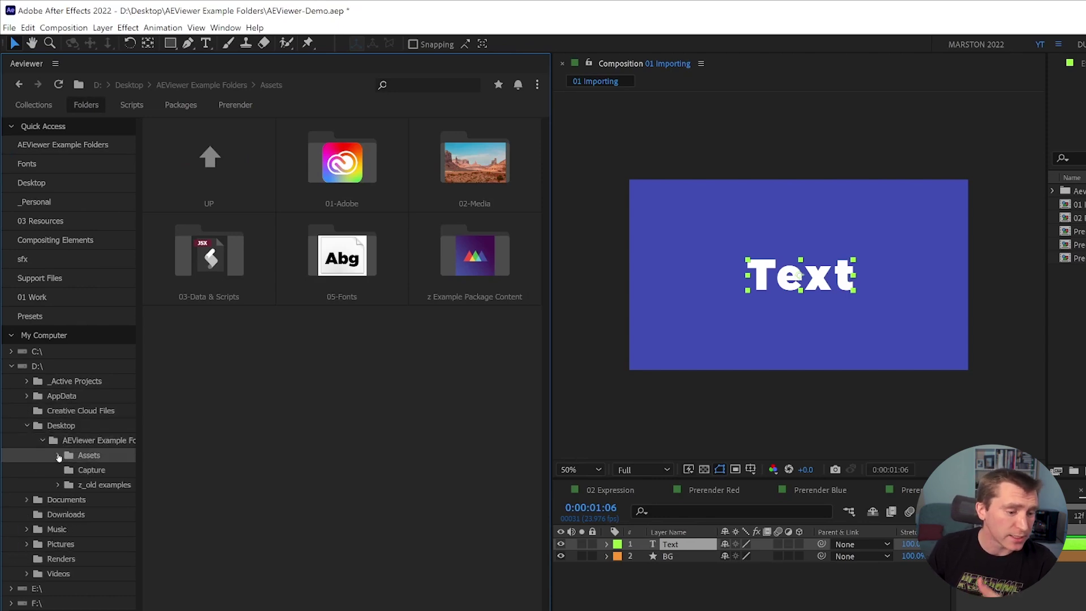
left_click(59, 455)
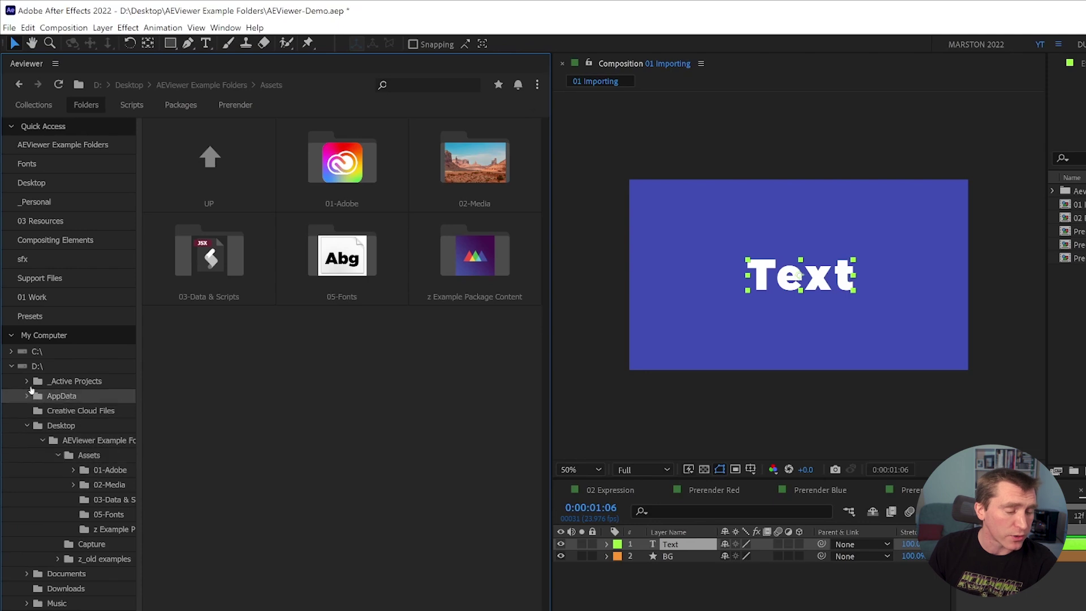
left_click(11, 367)
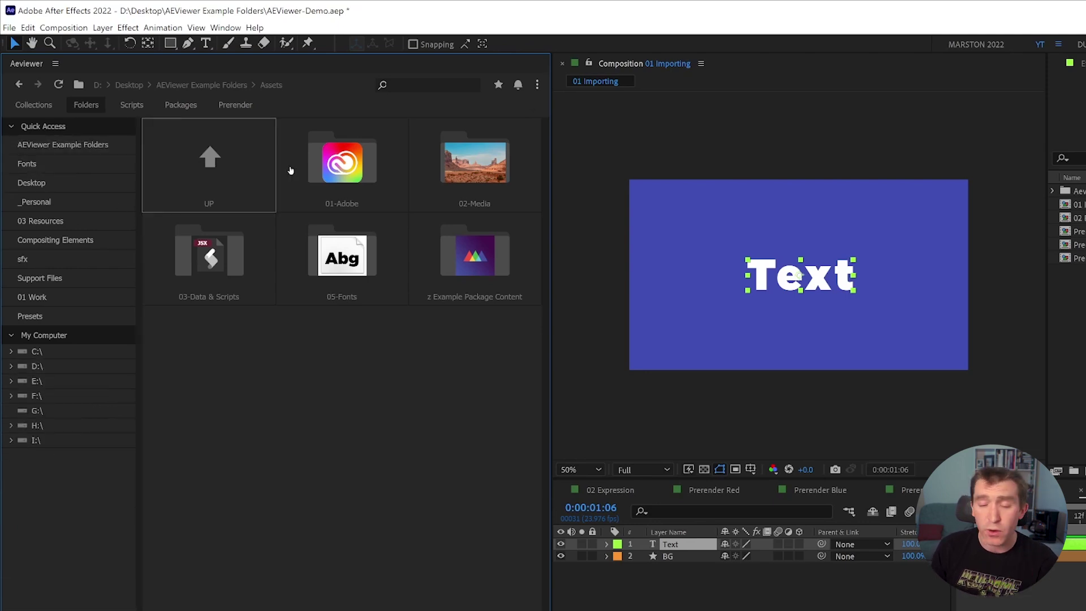
- Add PQ Art Parts from 02-Media to Quick Access below Fonts and open it
double_click(487, 188)
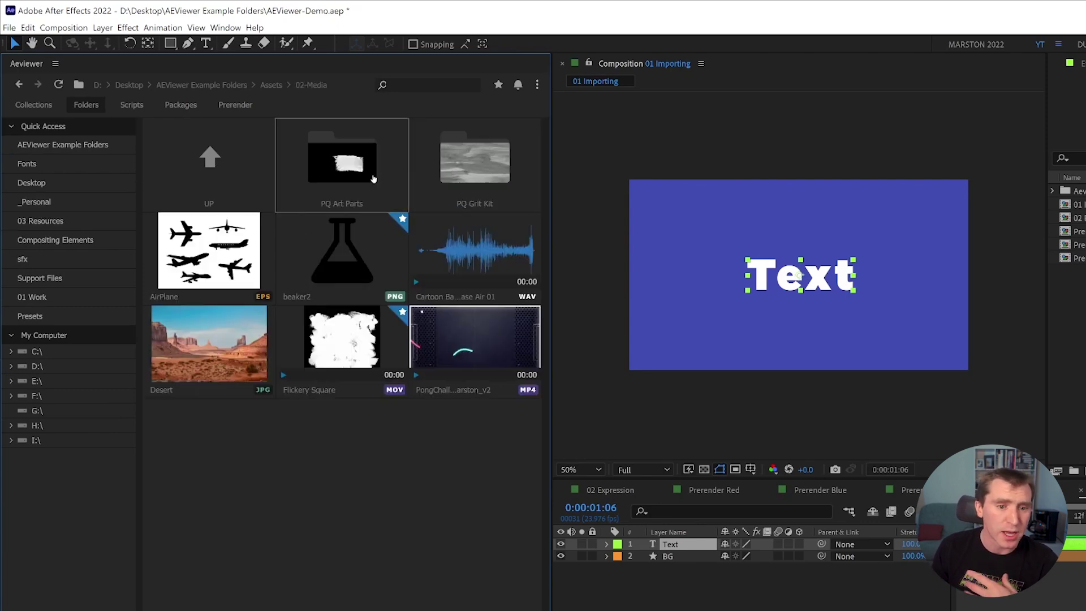
left_click_drag(339, 182, 64, 169)
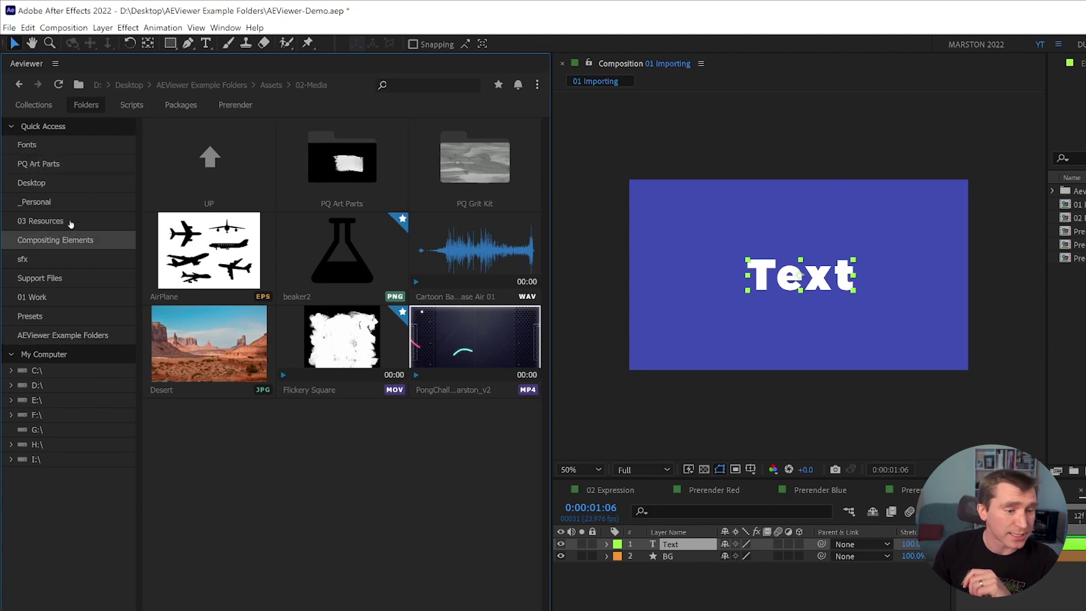
left_click(72, 168)
mouse_move(370, 255)
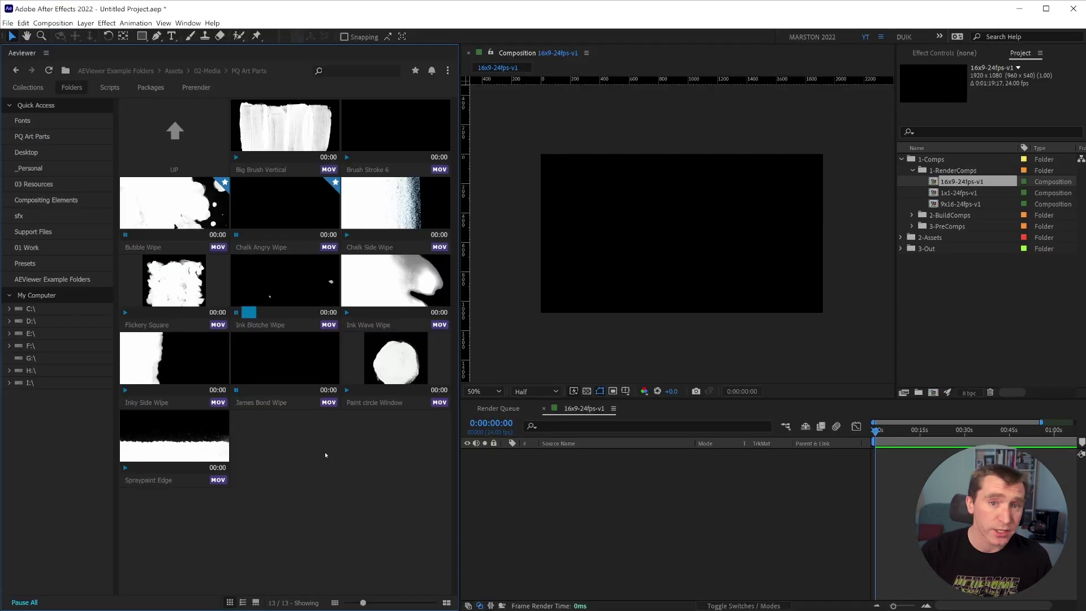
- In Collections, toggle the starred-only filter on and off, then show all favourited assets
left_click(28, 88)
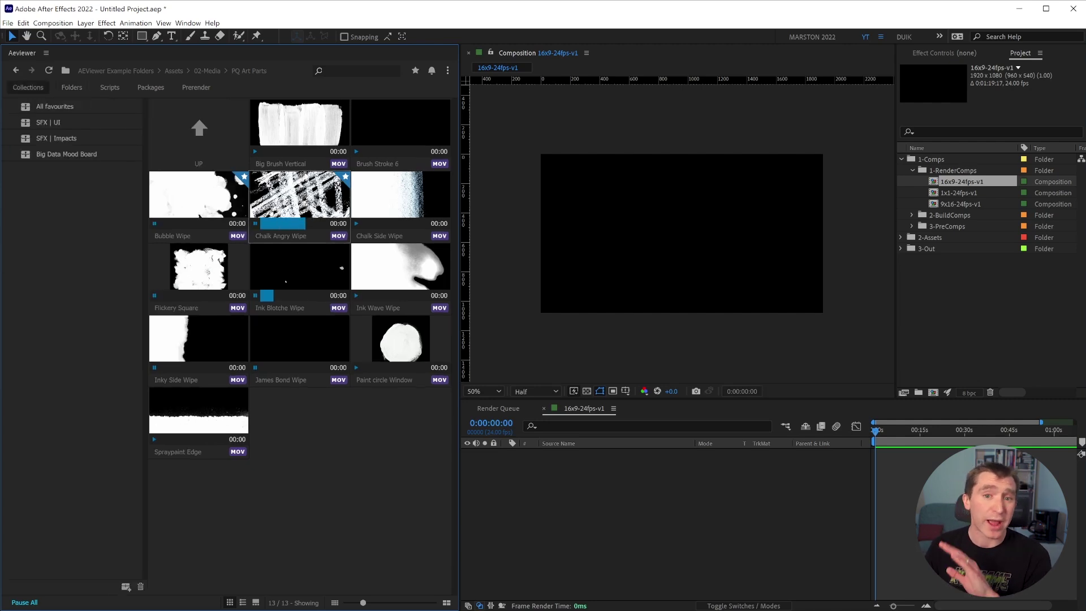
mouse_move(365, 213)
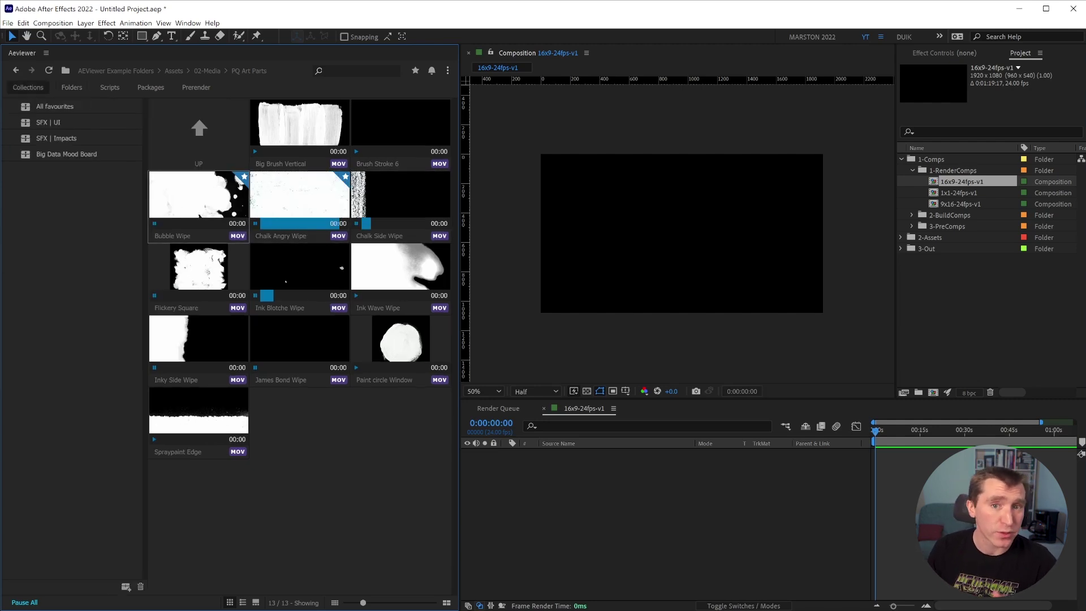
left_click(415, 70)
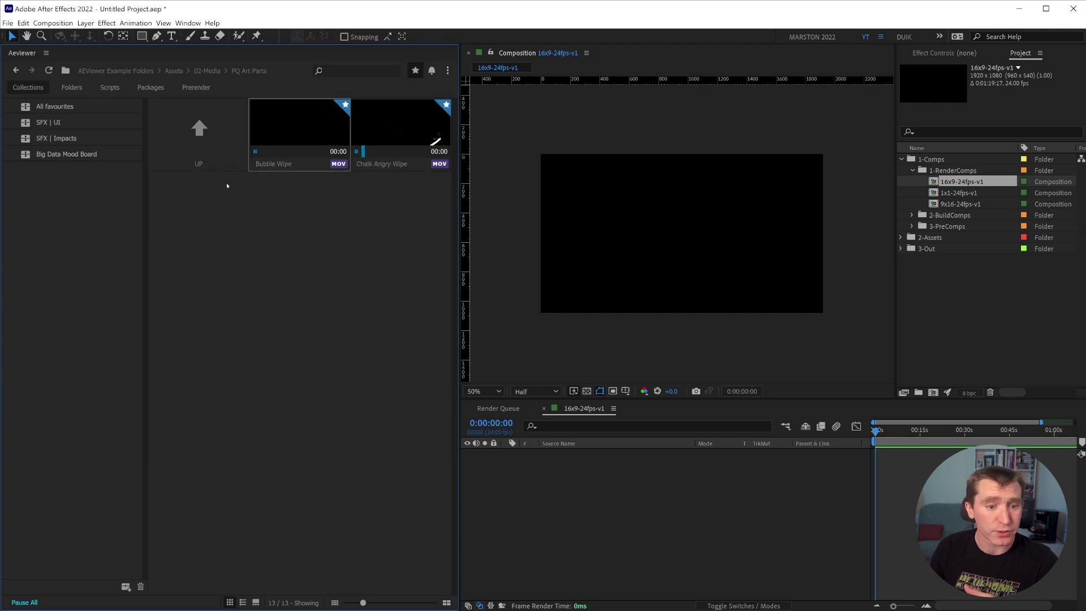
left_click(415, 70)
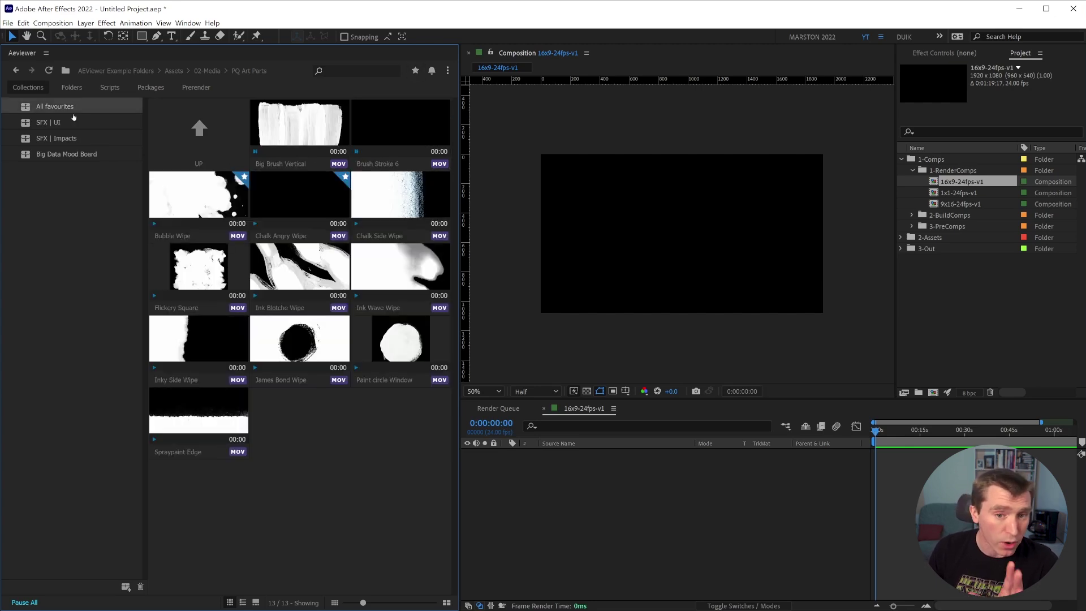
left_click(72, 109)
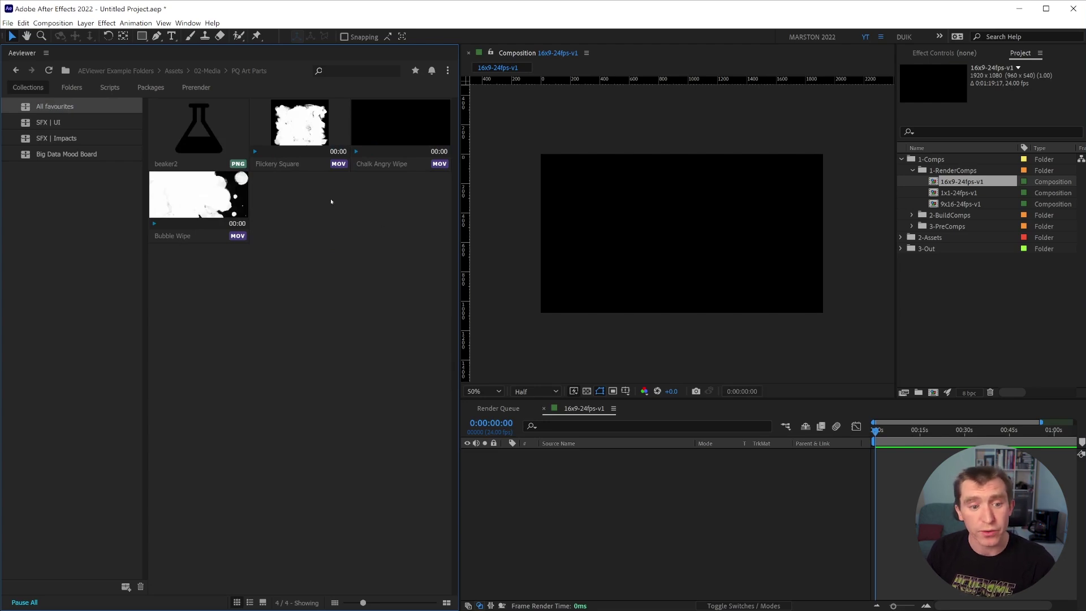
- Create a 'Textures' collection, add Big Brush Vertical to it and view its contents
left_click(125, 587)
type("Textures")
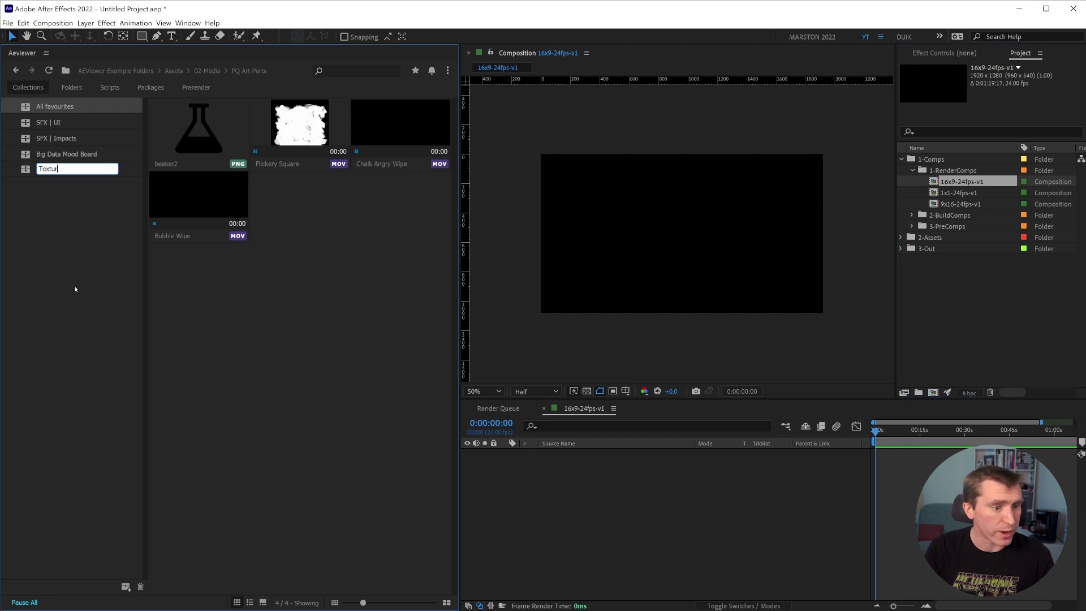
key("Return")
left_click(72, 87)
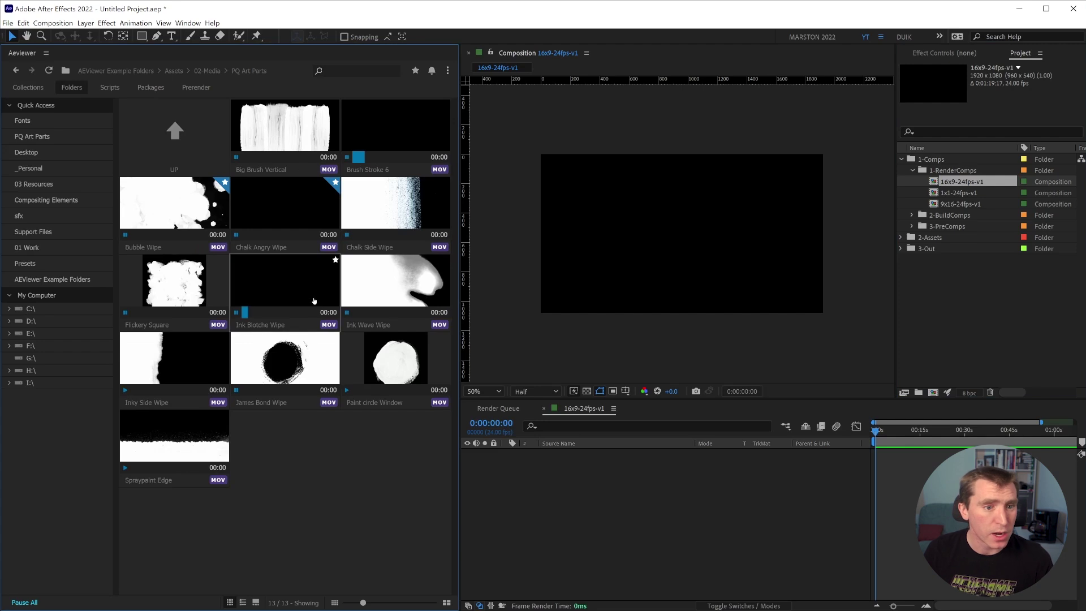
left_click(24, 89)
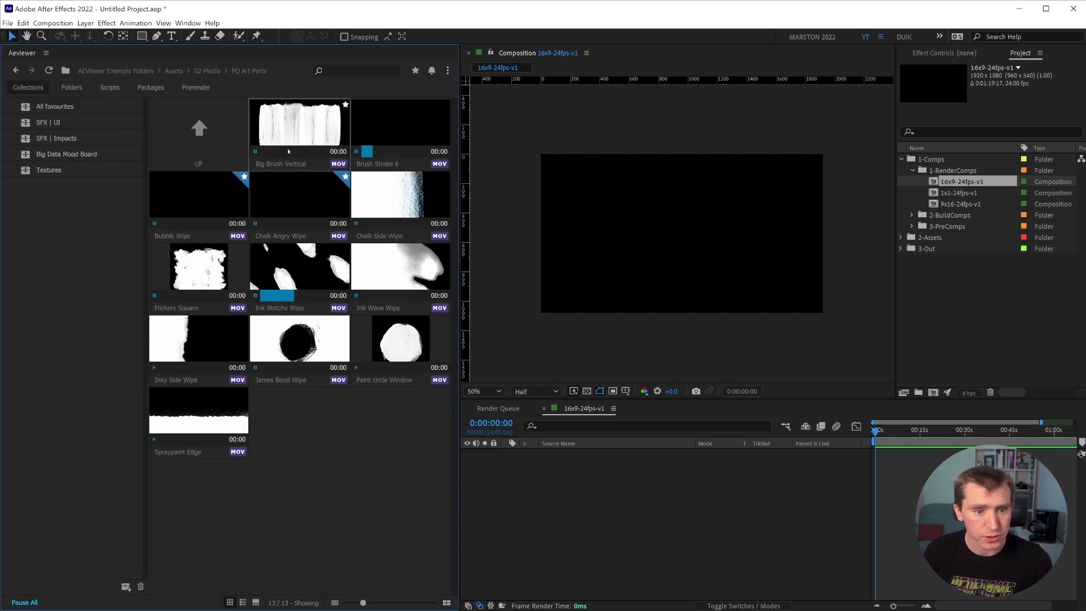
mouse_move(300, 124)
left_mouse_down()
mouse_move(198, 185)
mouse_move(66, 172)
left_mouse_up()
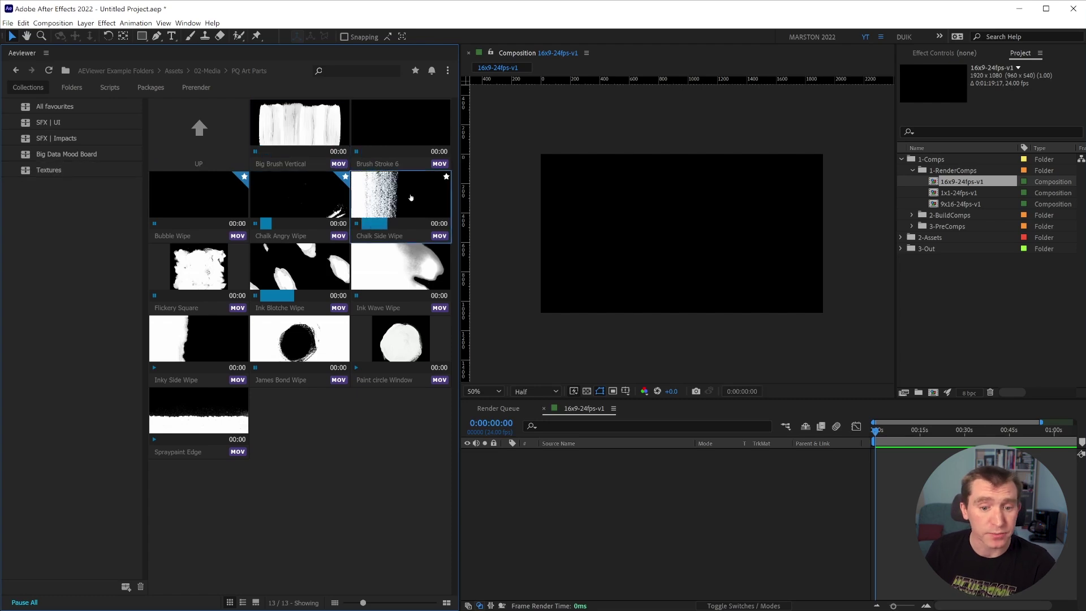
left_click(69, 171)
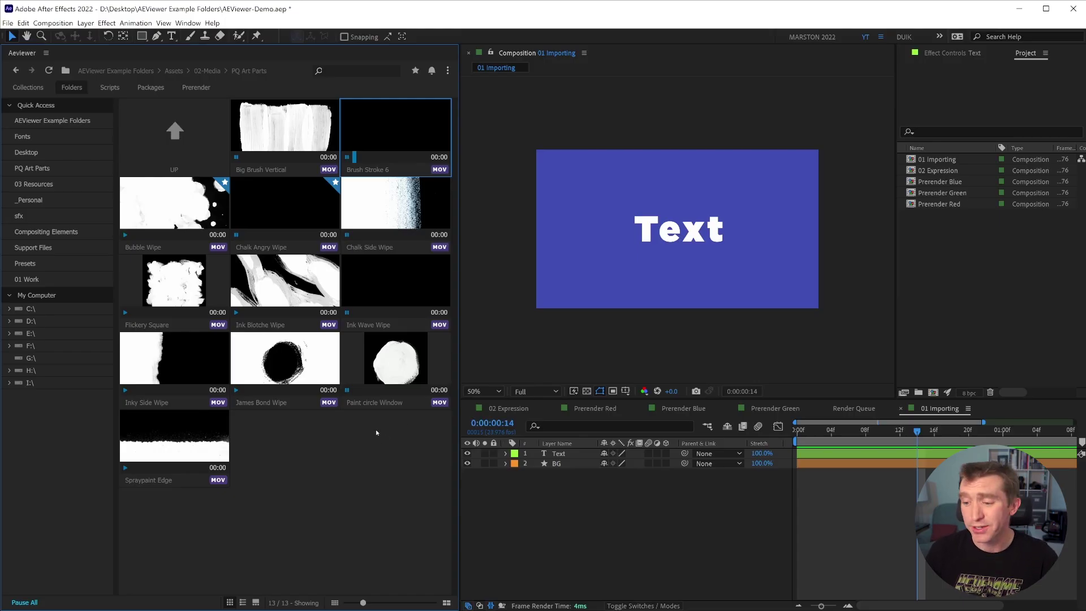
- Import Brush Stroke 6 into the Aeviewer project folder and start its layer at 0:00
double_click(396, 130)
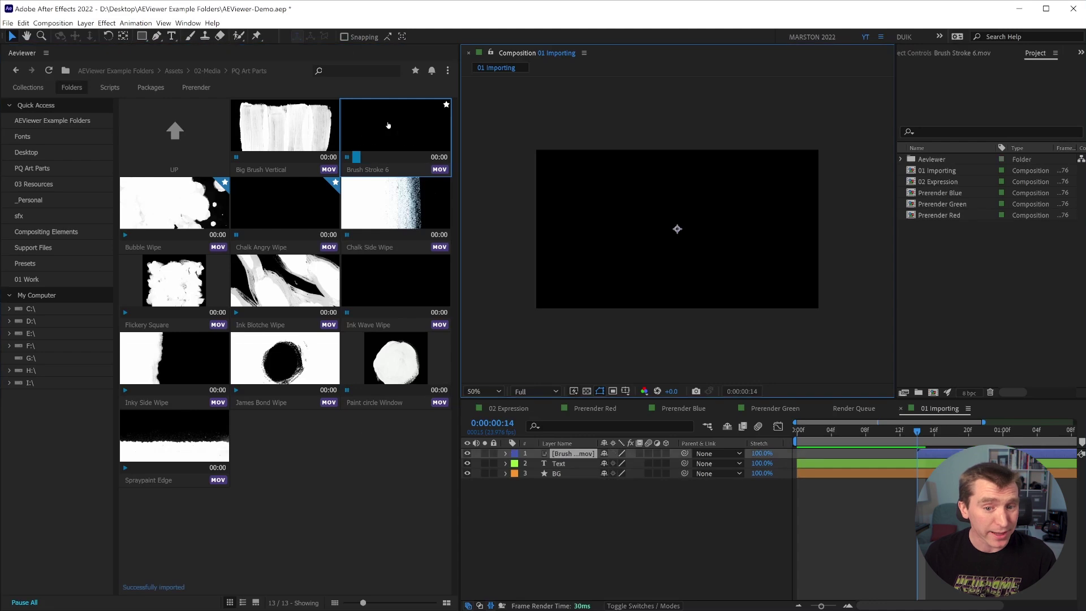
left_click(944, 160)
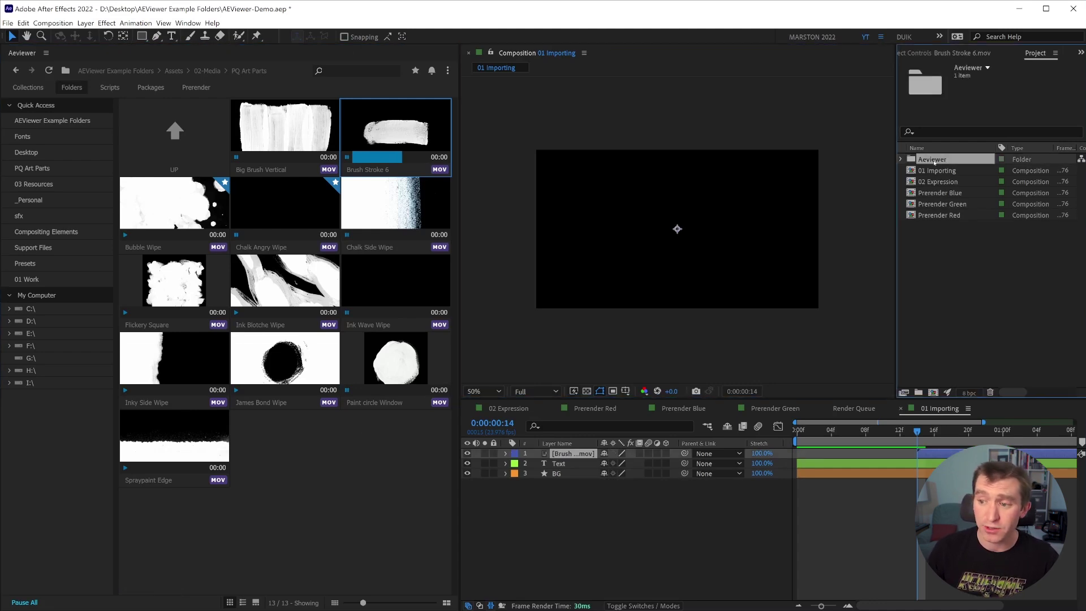
left_click(902, 159)
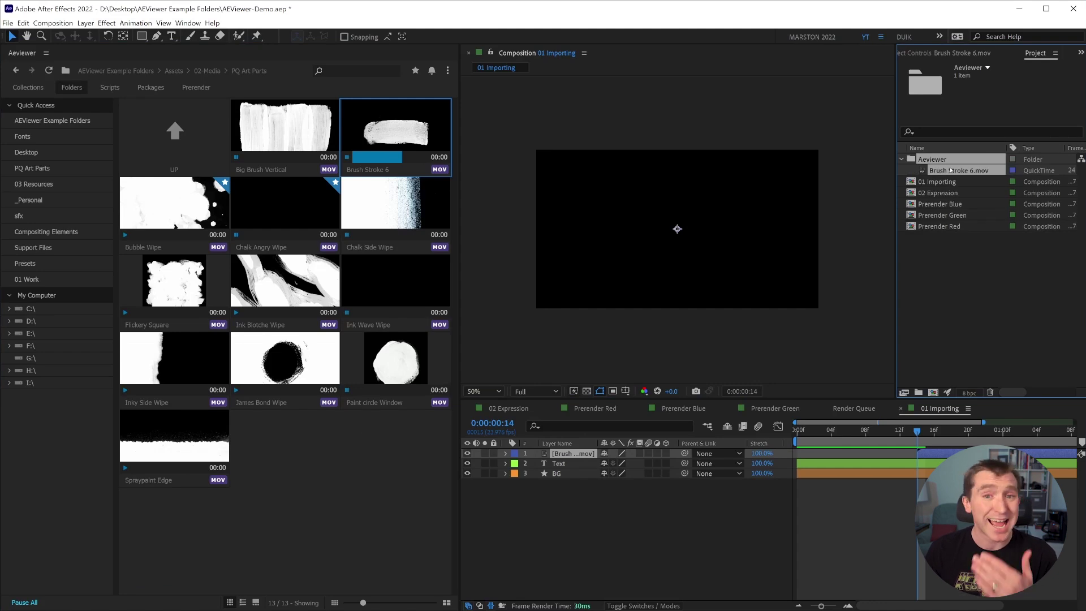
left_click_drag(933, 454, 819, 462)
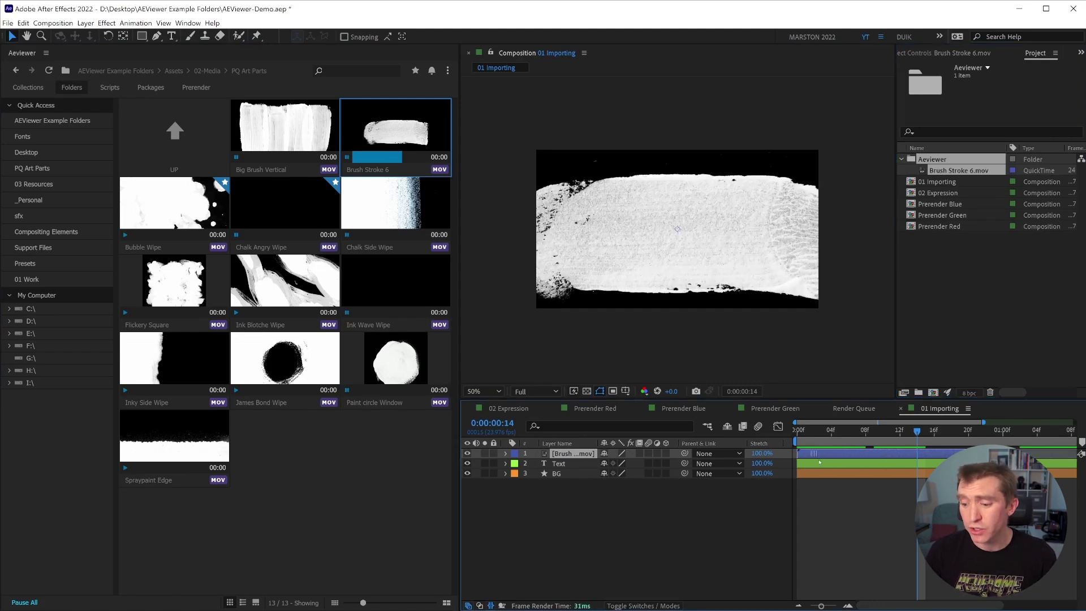
left_click_drag(873, 436, 900, 436)
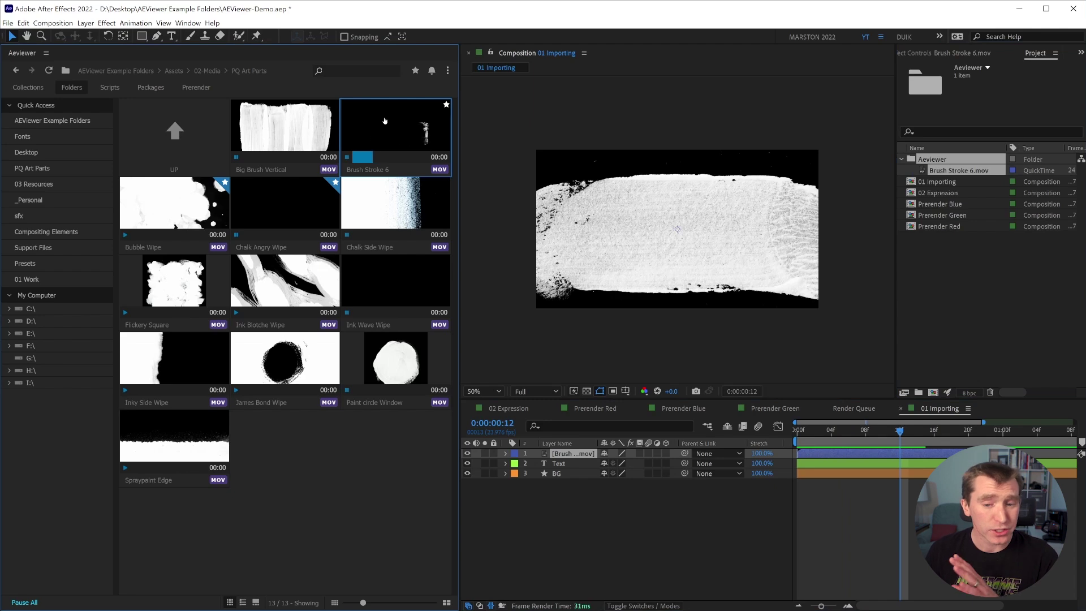
- Replace the brush layer with Ink Blotche Wipe using Import and replace
right_click(390, 120)
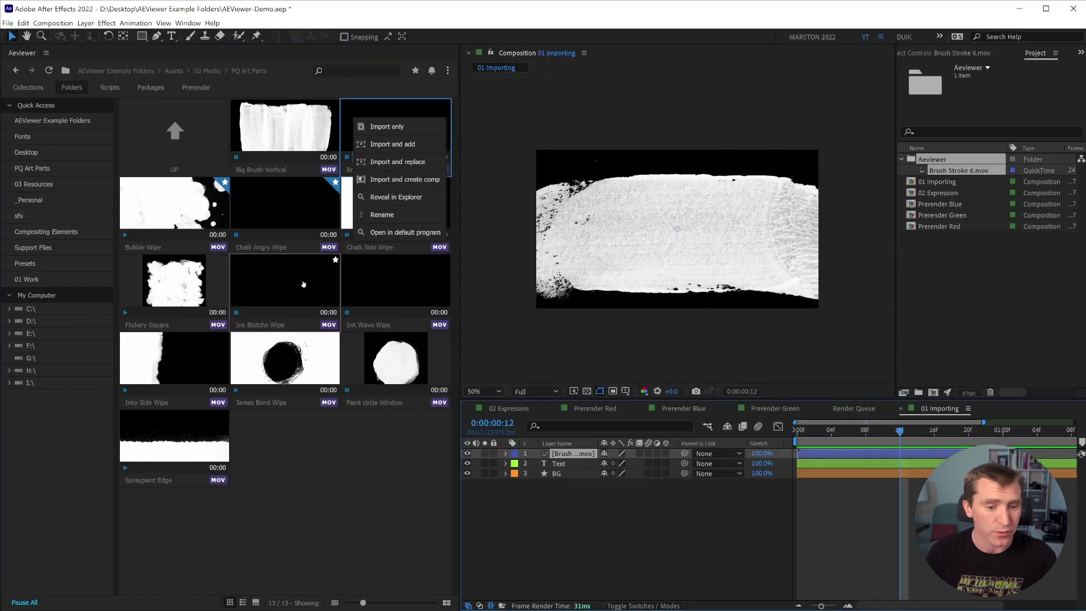
right_click(277, 282)
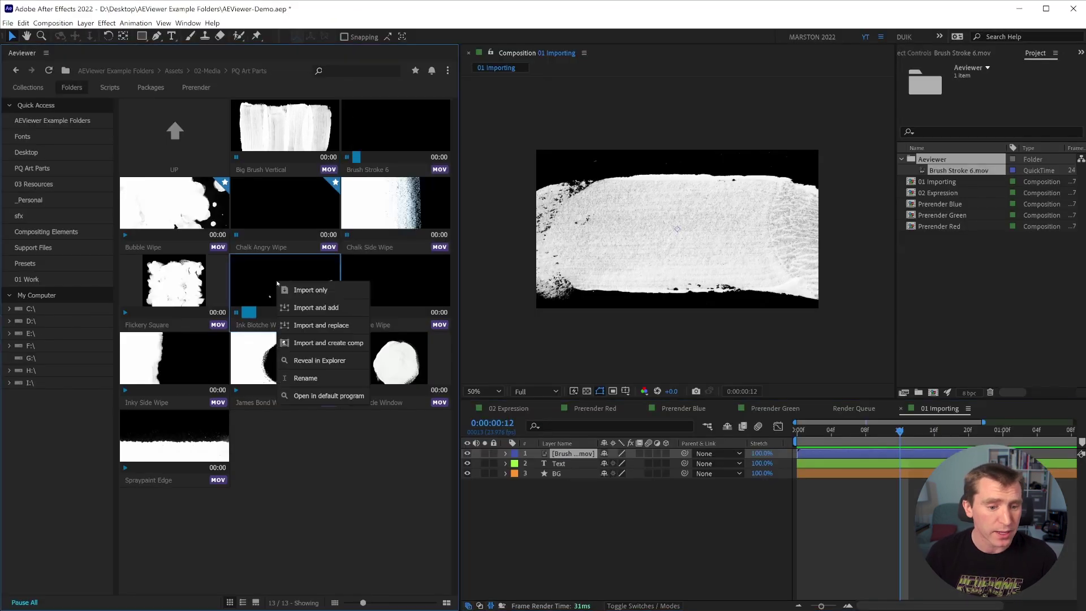
left_click(327, 326)
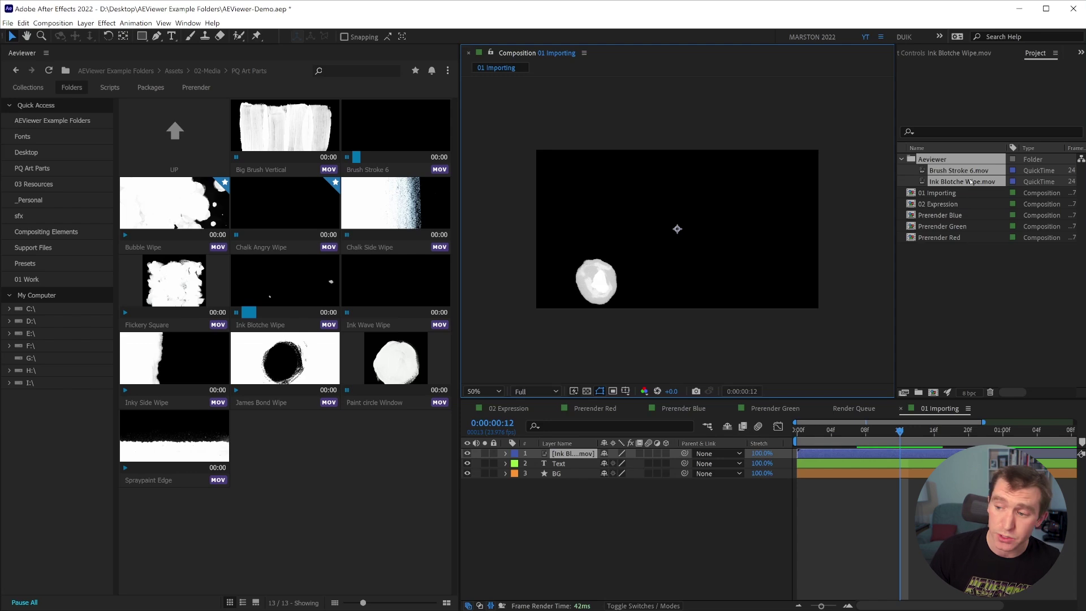
right_click(355, 149)
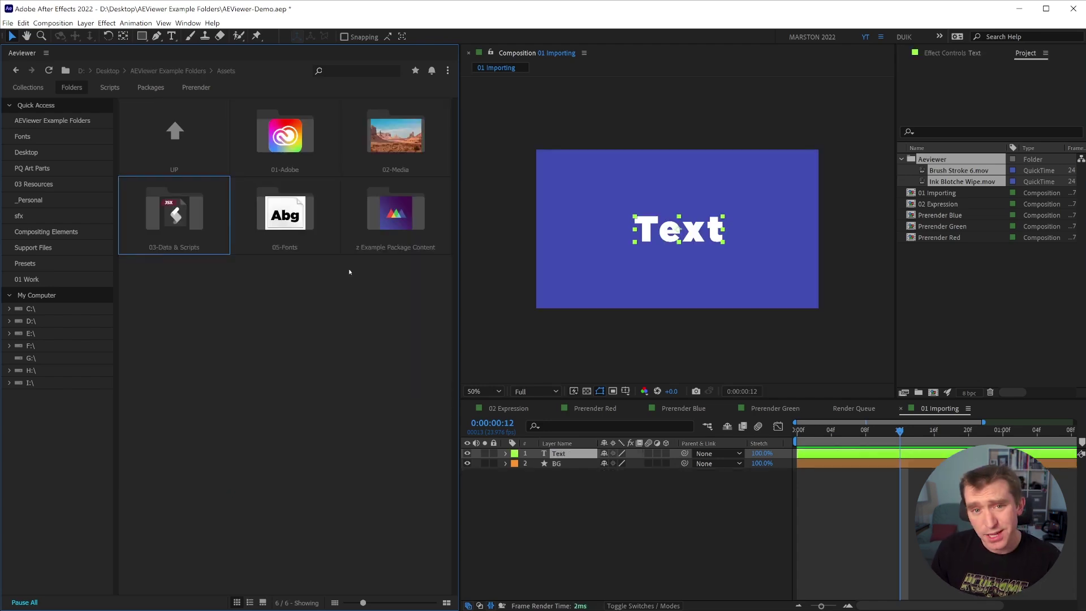
- Browse 01-Adobe and the Premiere project options, then open 03-Data & Scripts from Assets
double_click(288, 134)
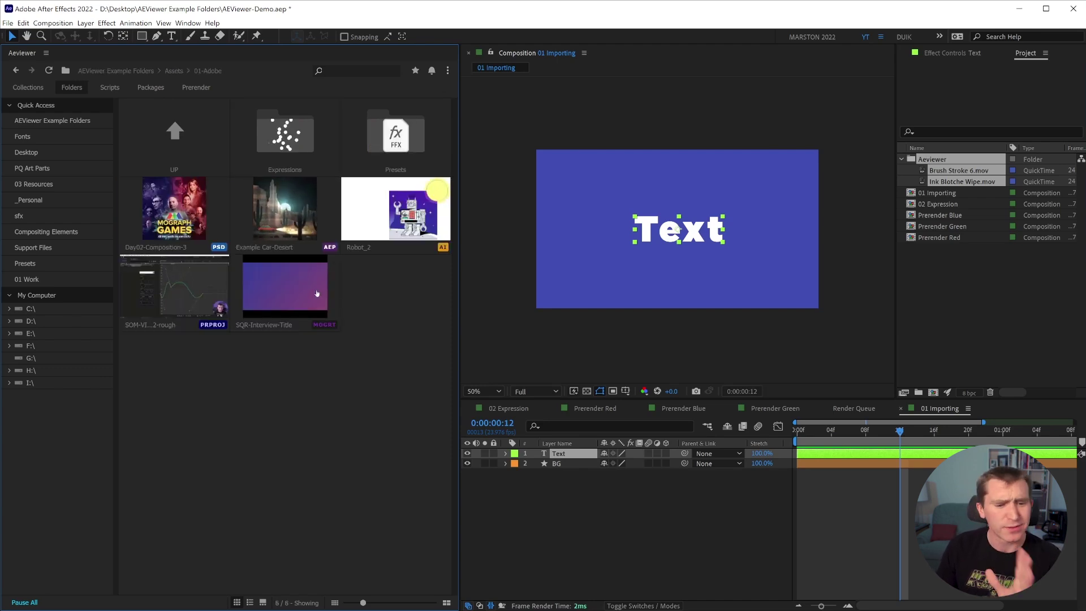
right_click(178, 302)
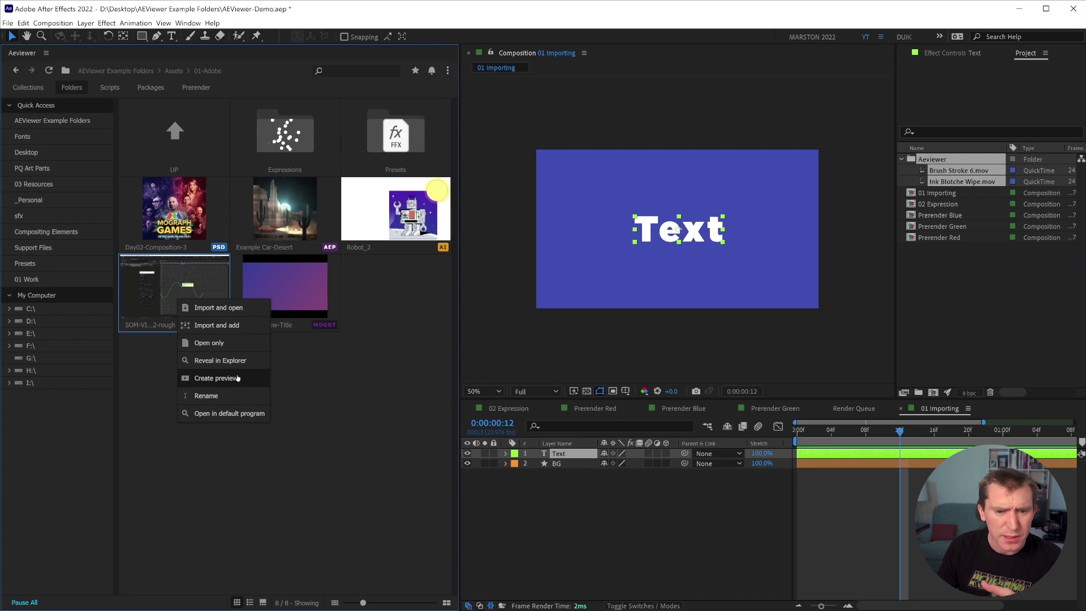
left_click(173, 70)
double_click(184, 206)
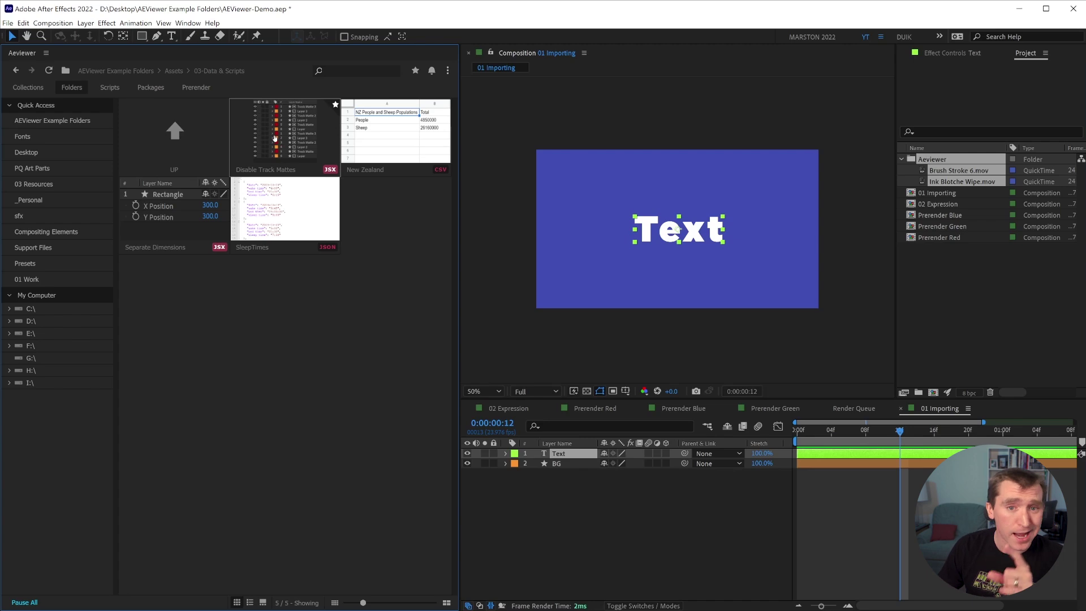
- Add a script category named 'New Category' and move it between Ouroboros and primitives
left_click(108, 88)
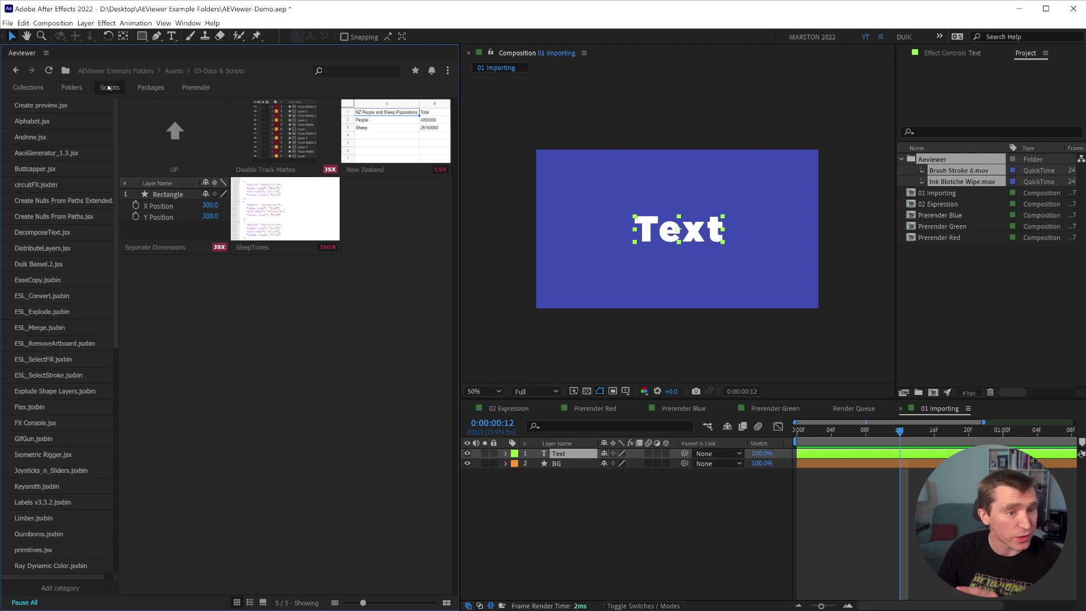
scroll(77, 226, "down", 5)
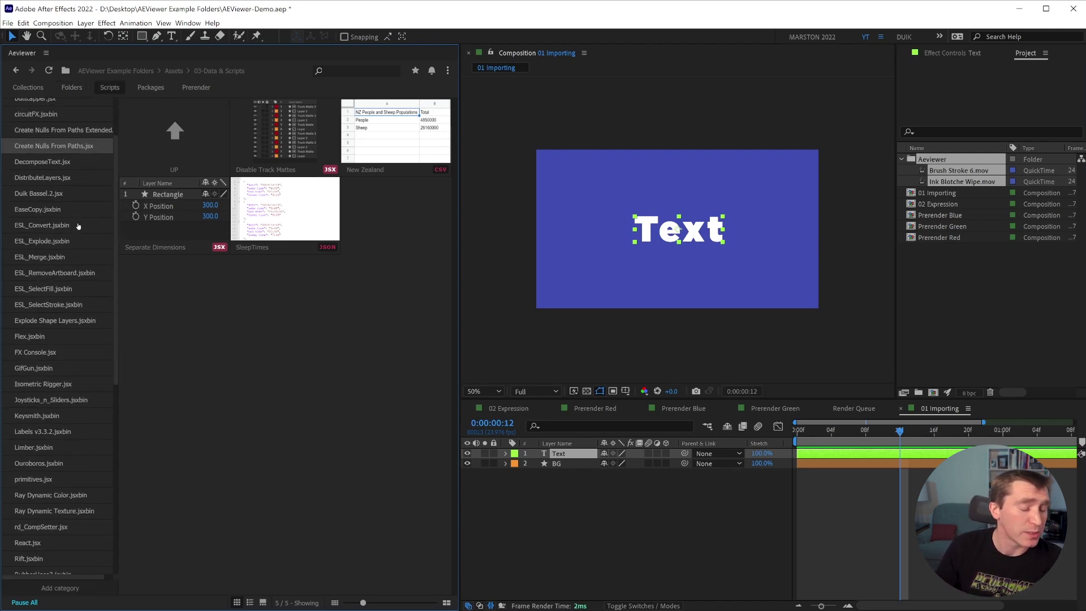
scroll(67, 455, "up", 5)
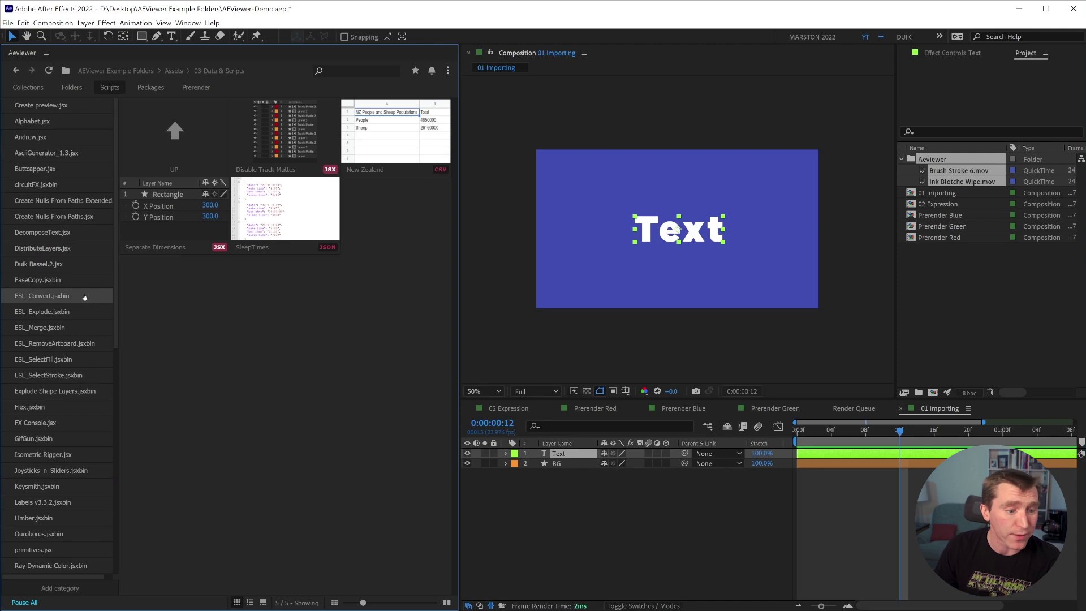
left_click(67, 588)
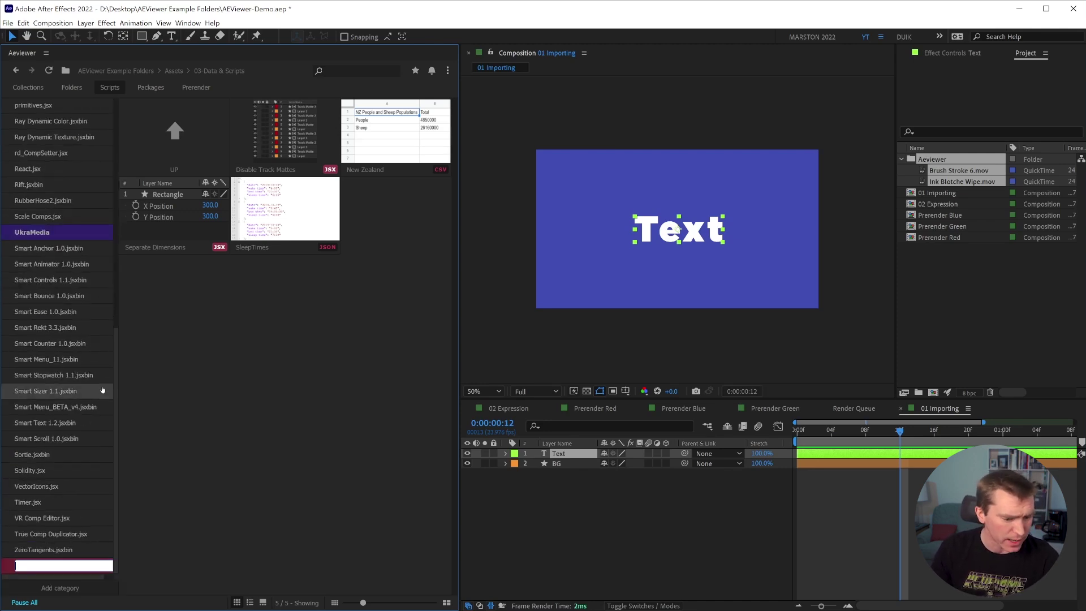
type("New ")
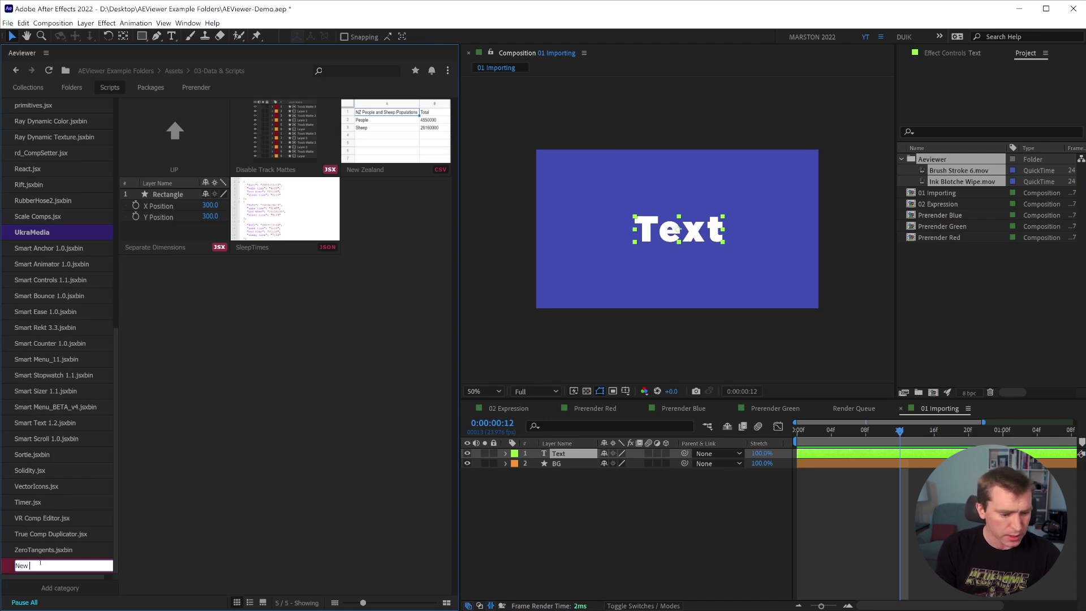
type("Category")
key("Return")
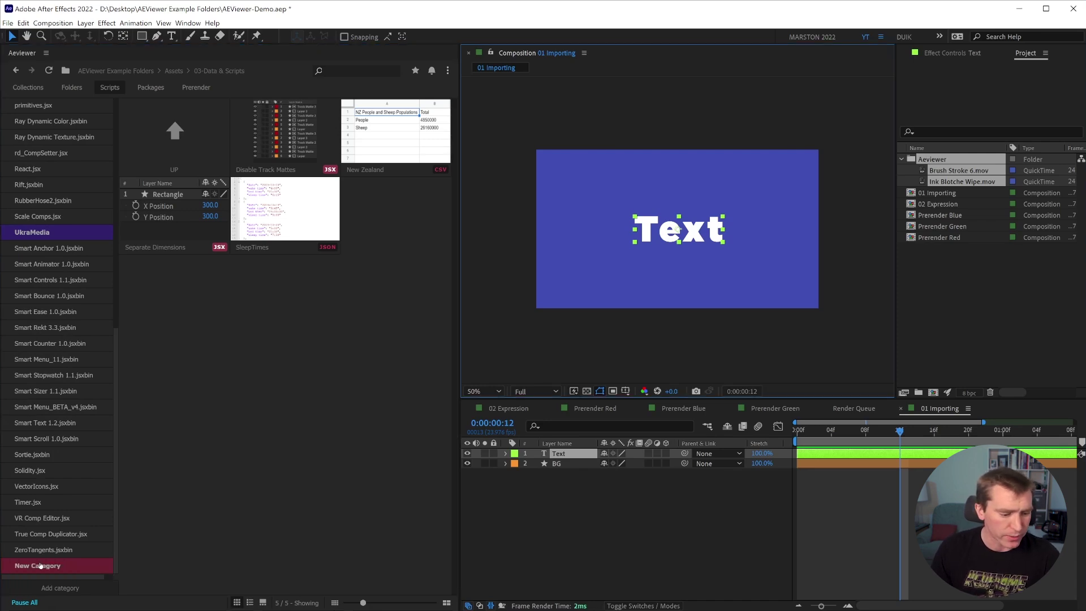
left_click_drag(40, 566, 88, 178)
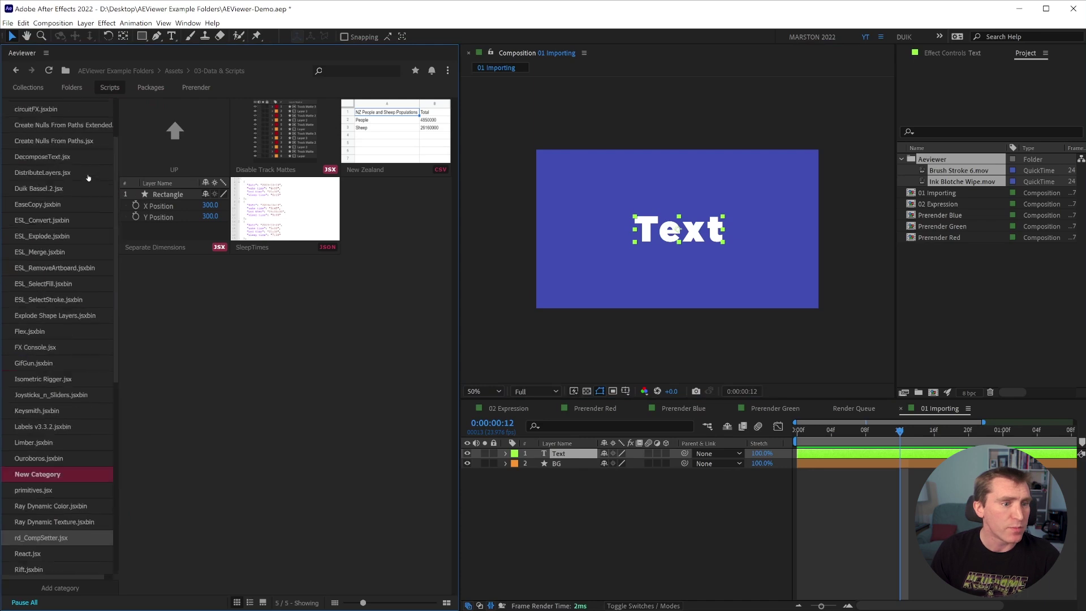
scroll(87, 177, "up", 2)
left_click_drag(39, 517, 45, 233)
- Recolour New Category a bright magenta
right_click(46, 235)
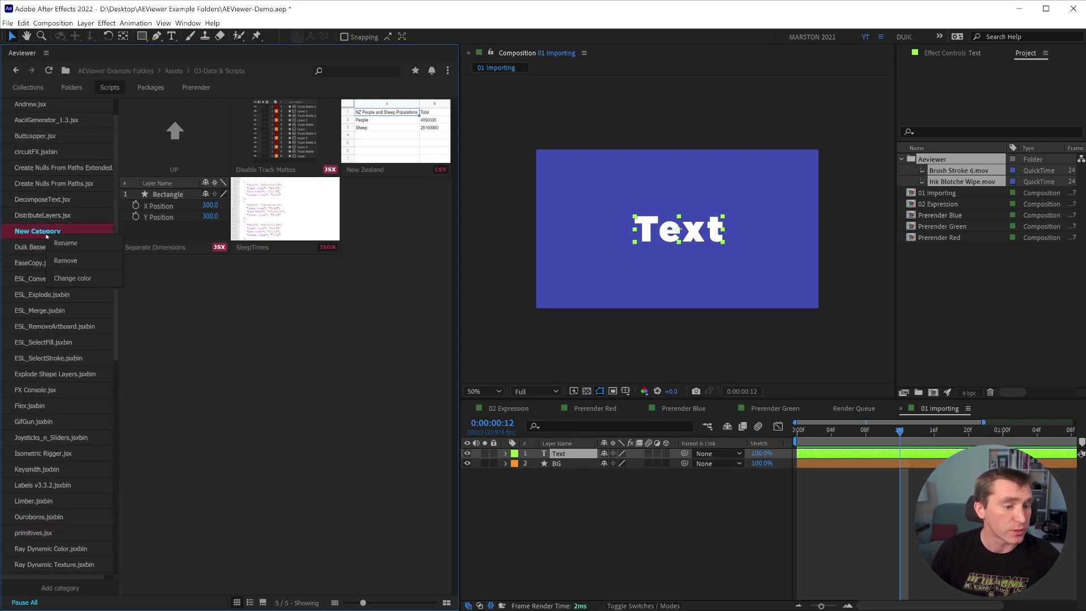
left_click(76, 277)
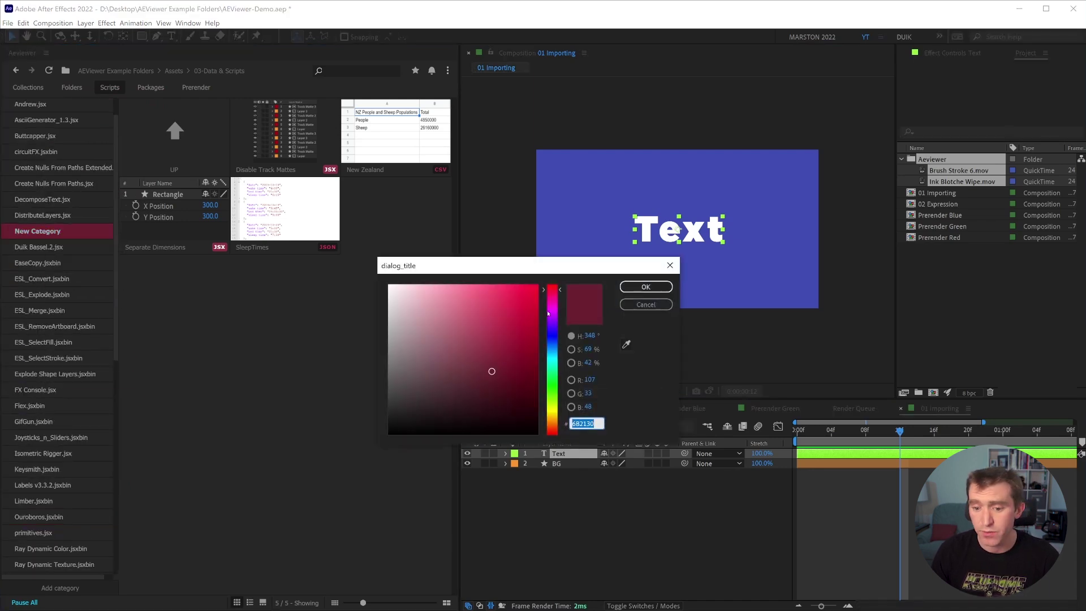
left_click(548, 313)
left_click(534, 291)
left_click(645, 286)
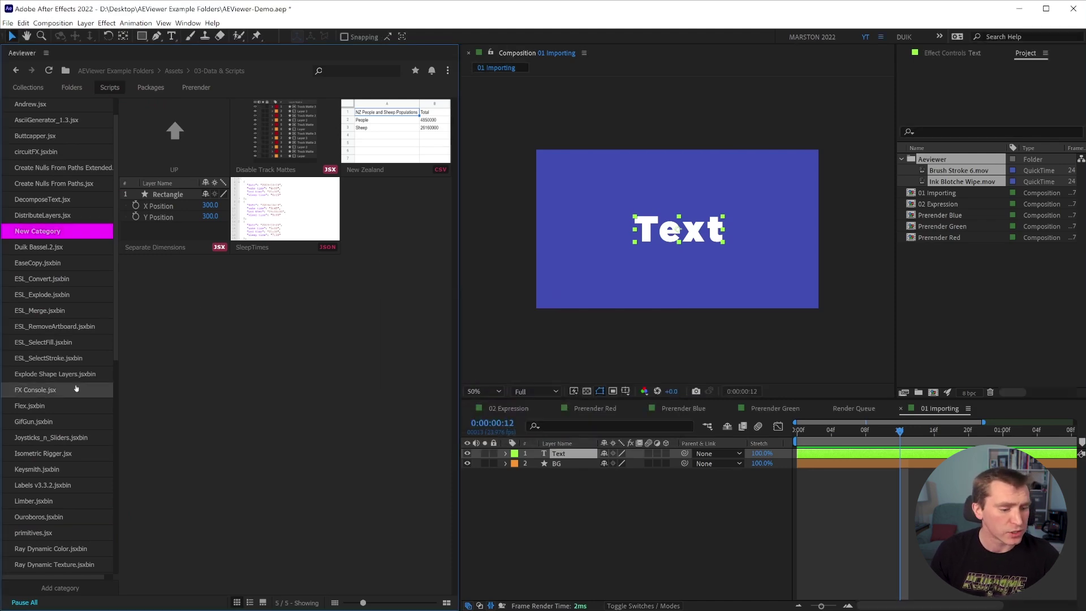
scroll(78, 388, "up", 5)
scroll(77, 393, "down", 4)
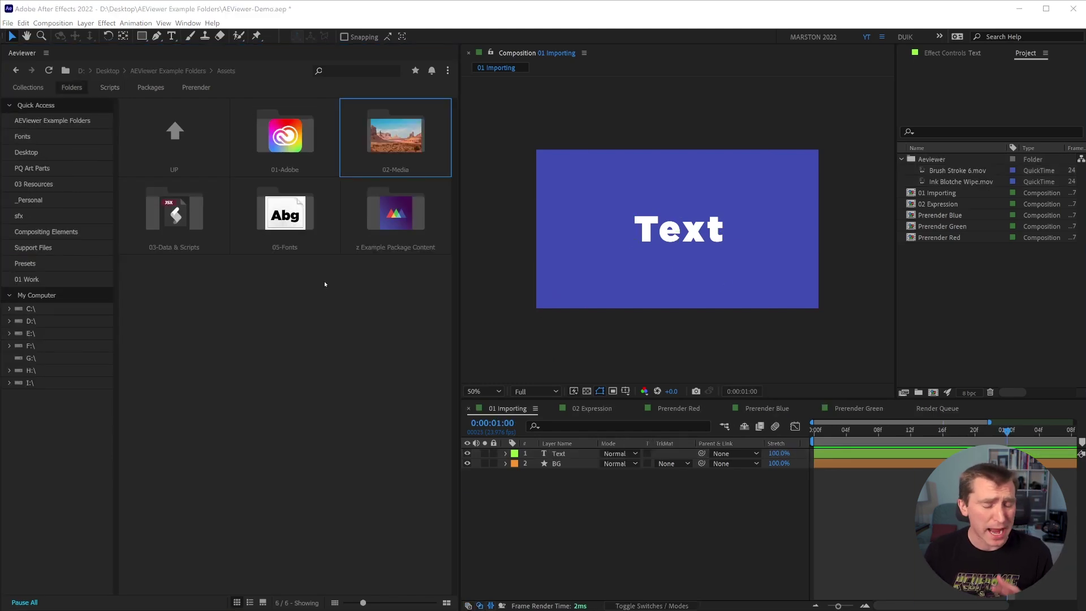
- Open 02-Media, then PQ Grit Kit, and import Brown Washy Paint into the comp
double_click(399, 158)
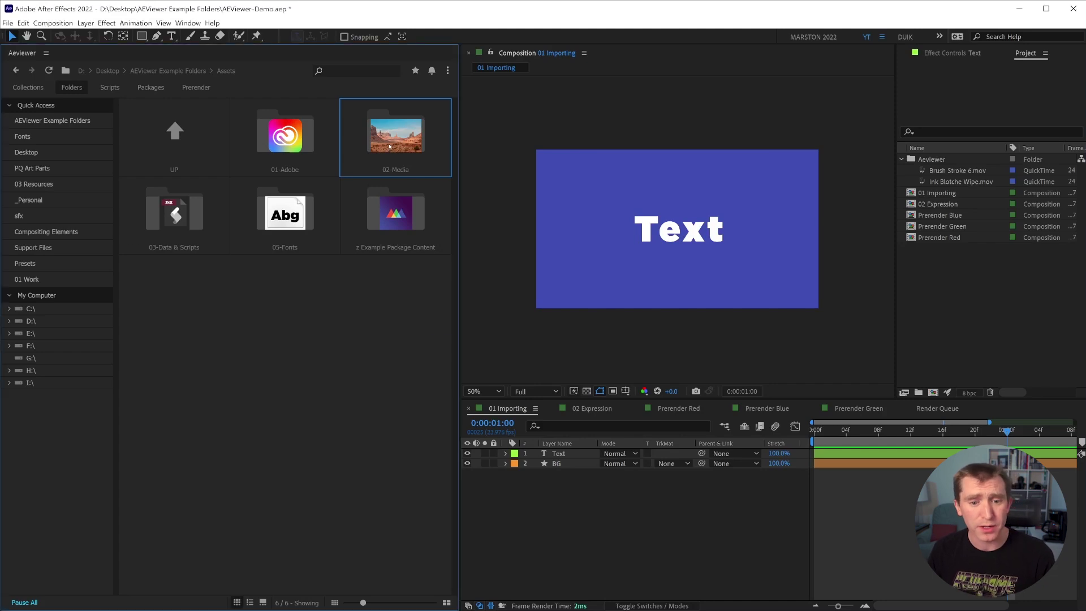
left_click_drag(413, 244, 720, 187)
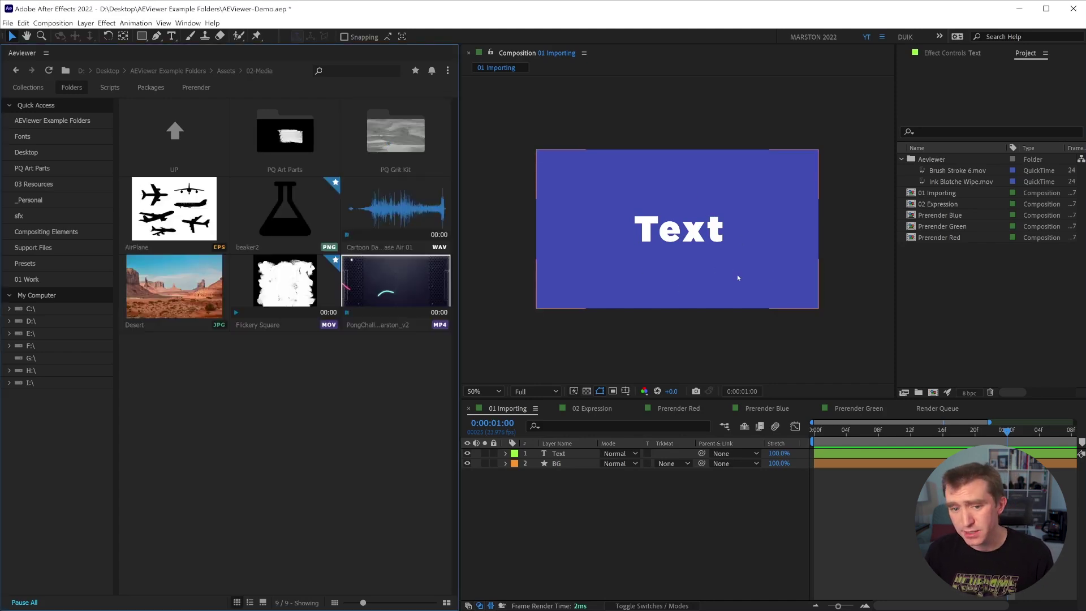
left_click_drag(644, 273, 376, 158)
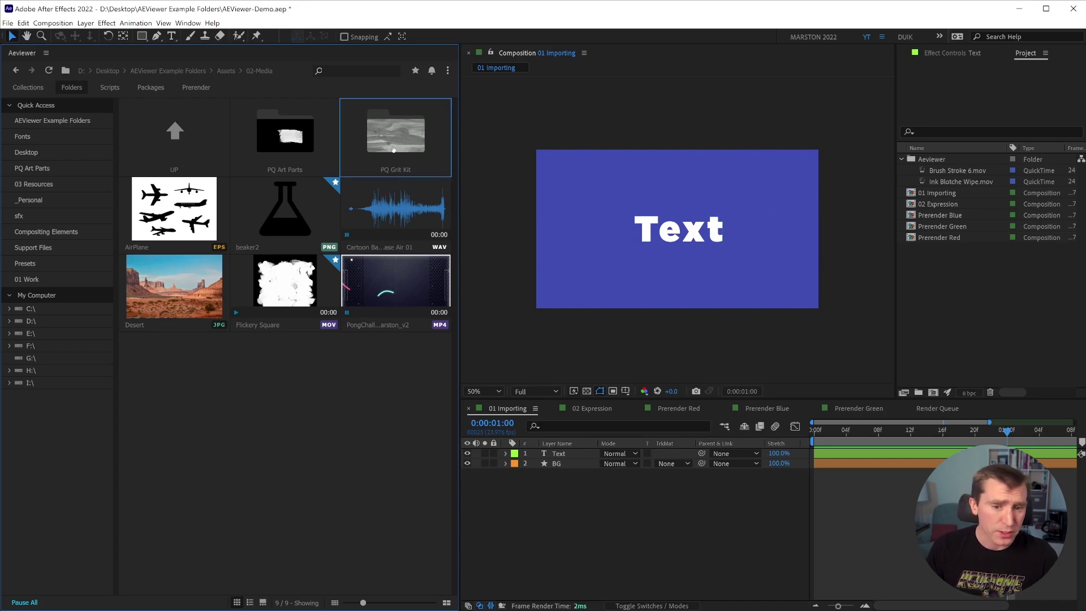
double_click(376, 159)
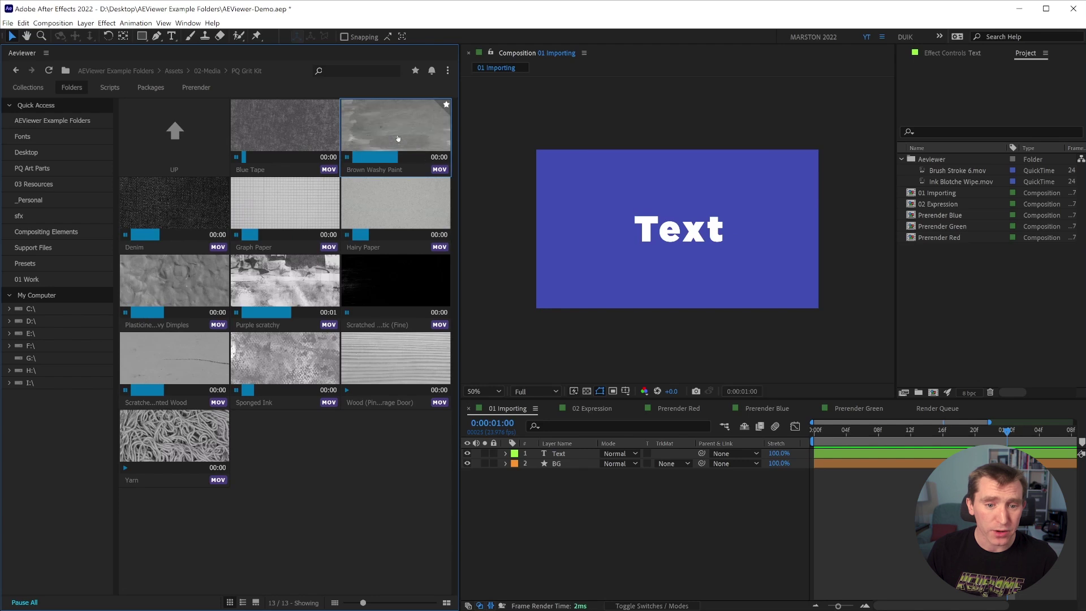
double_click(376, 130)
- Start the Brown Washy Paint layer at frame 0, below Text, in Overlay mode
mouse_move(1078, 457)
left_mouse_down()
mouse_move(831, 455)
mouse_move(850, 455)
left_mouse_up()
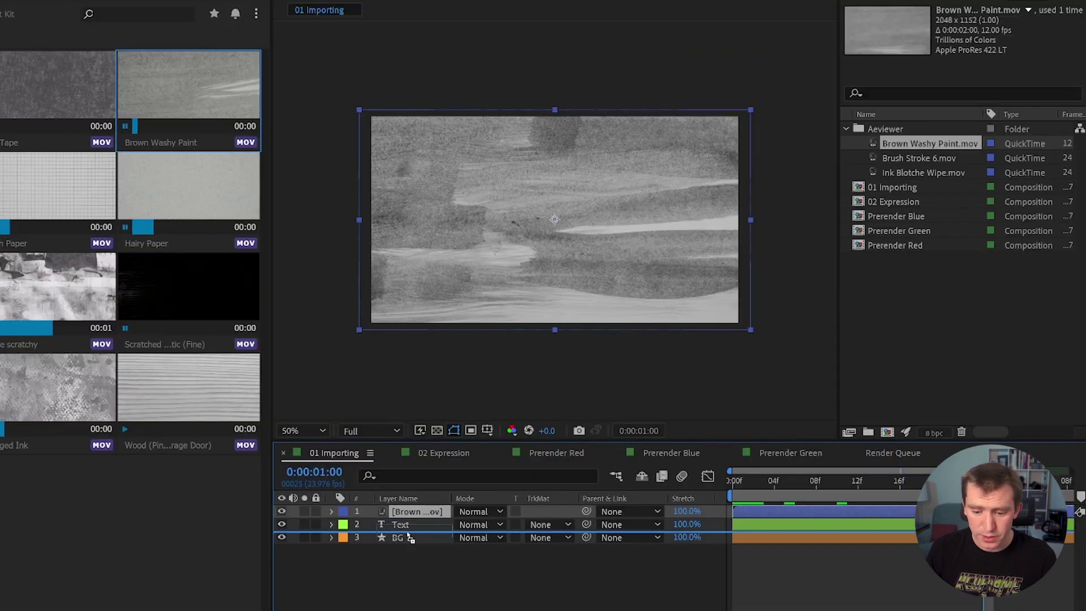
left_click_drag(555, 452, 585, 474)
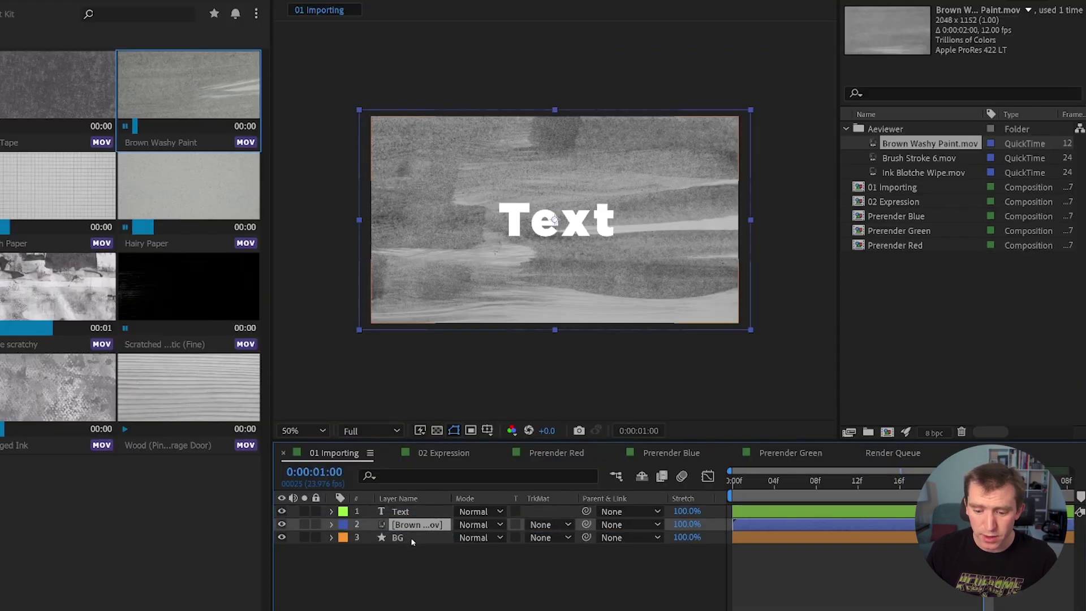
left_click(566, 473)
left_click(474, 524)
left_click(473, 534)
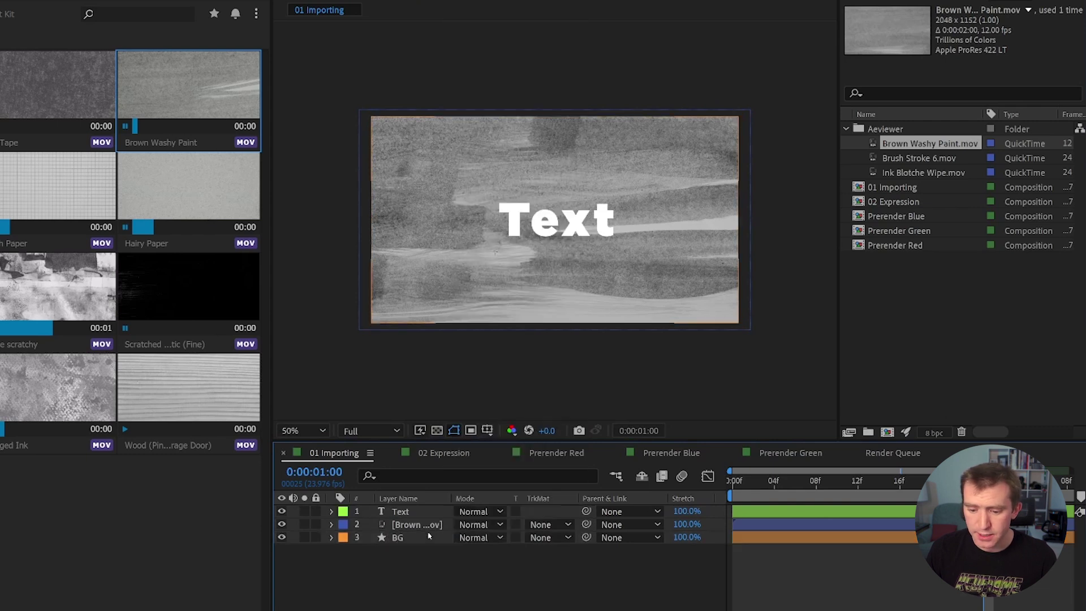
left_click(474, 526)
left_click(522, 194)
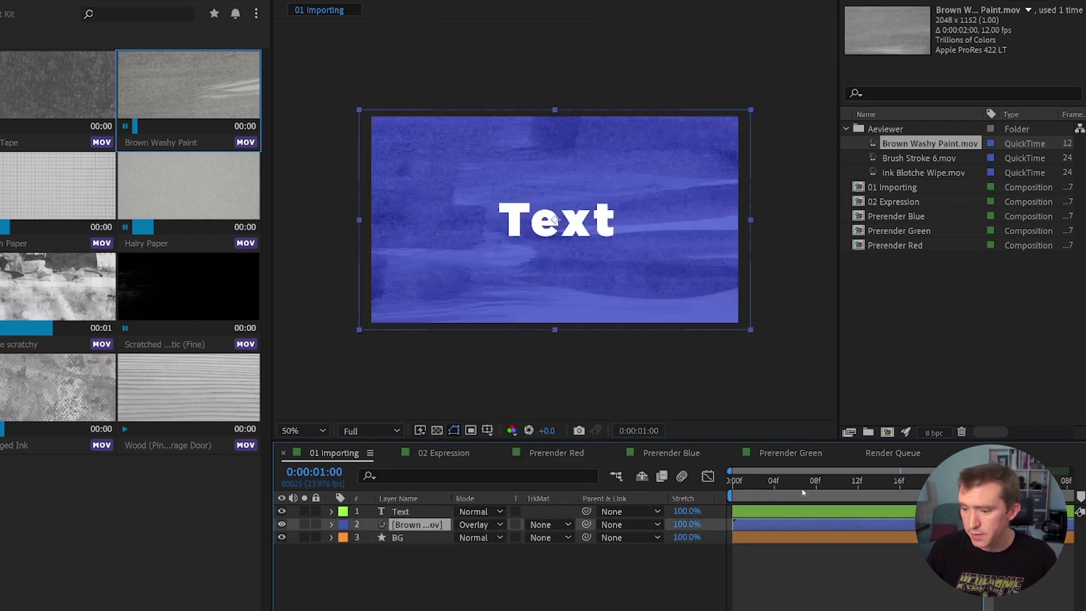
- Preview the textured comp from near the start, then return to 02-Media
left_click(754, 481)
key("space")
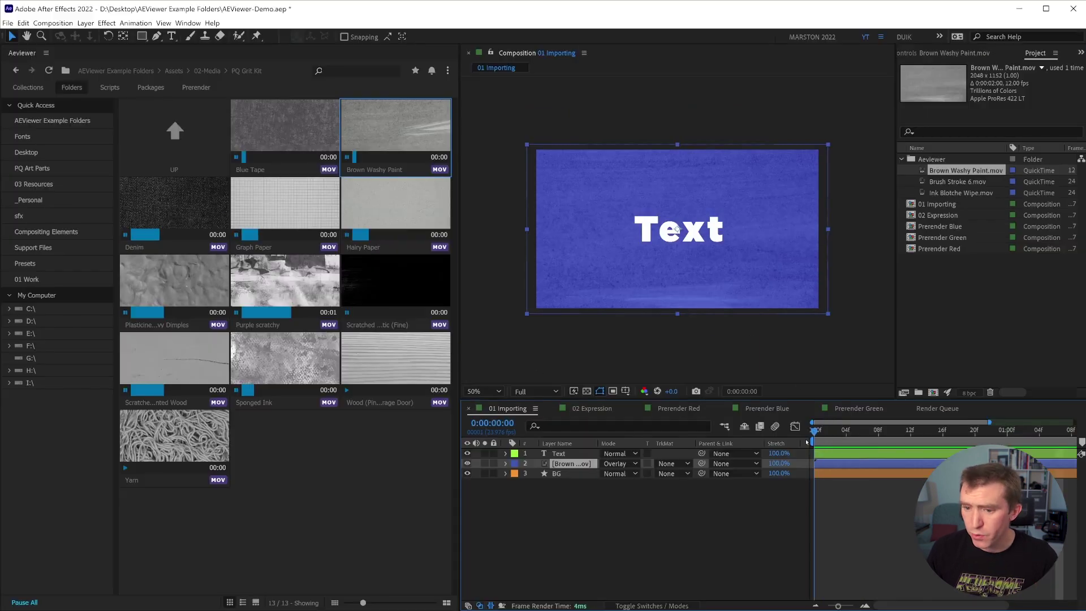
key("space")
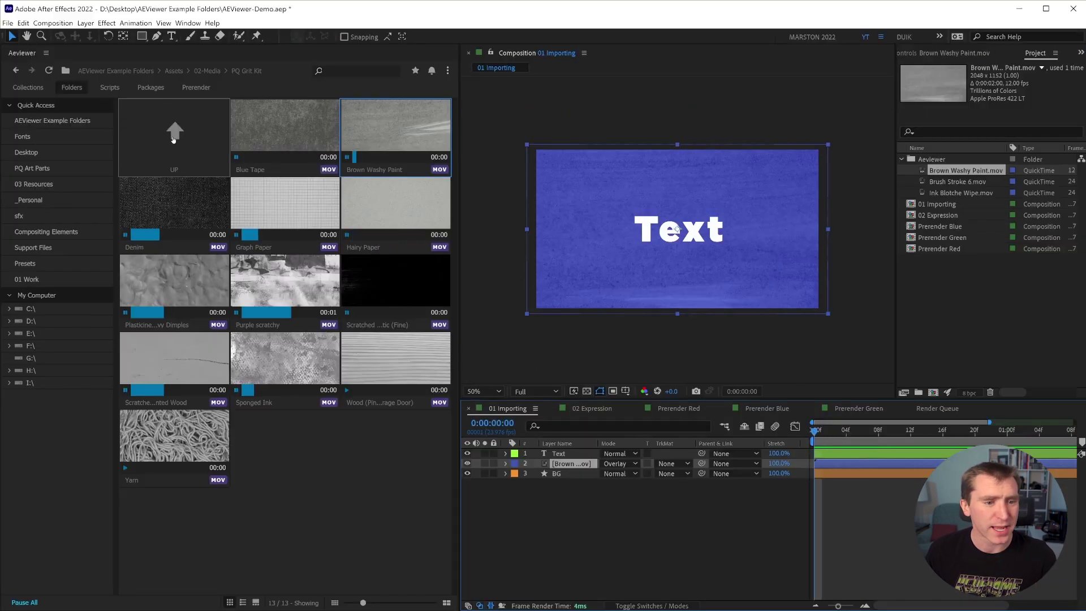
left_click(192, 139)
- Import Brush Stroke 6 from PQ Art Parts as the top layer at 70% opacity and preview it
double_click(284, 133)
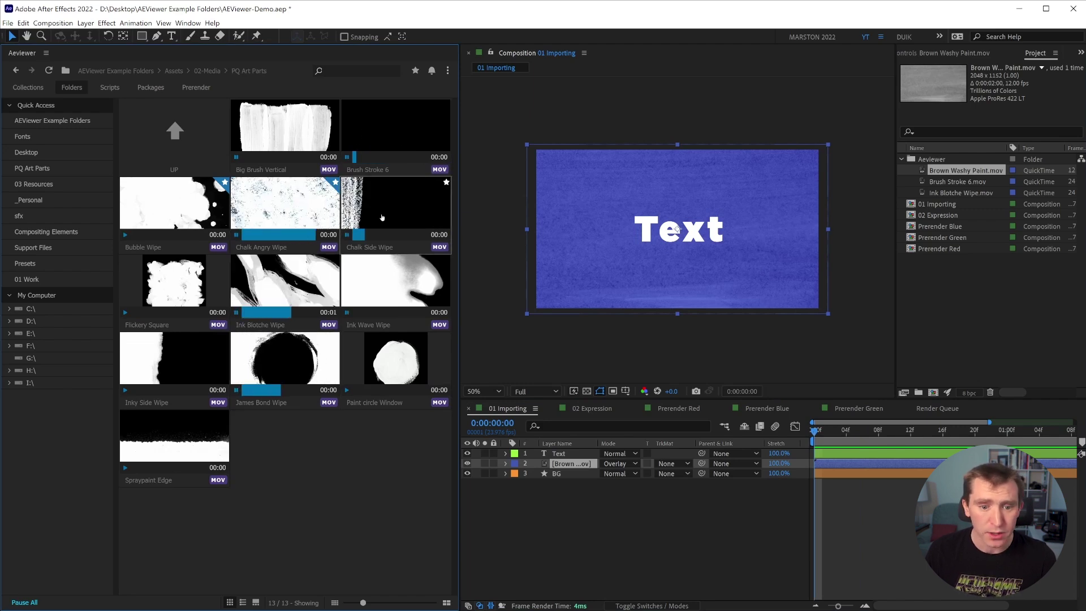
double_click(390, 131)
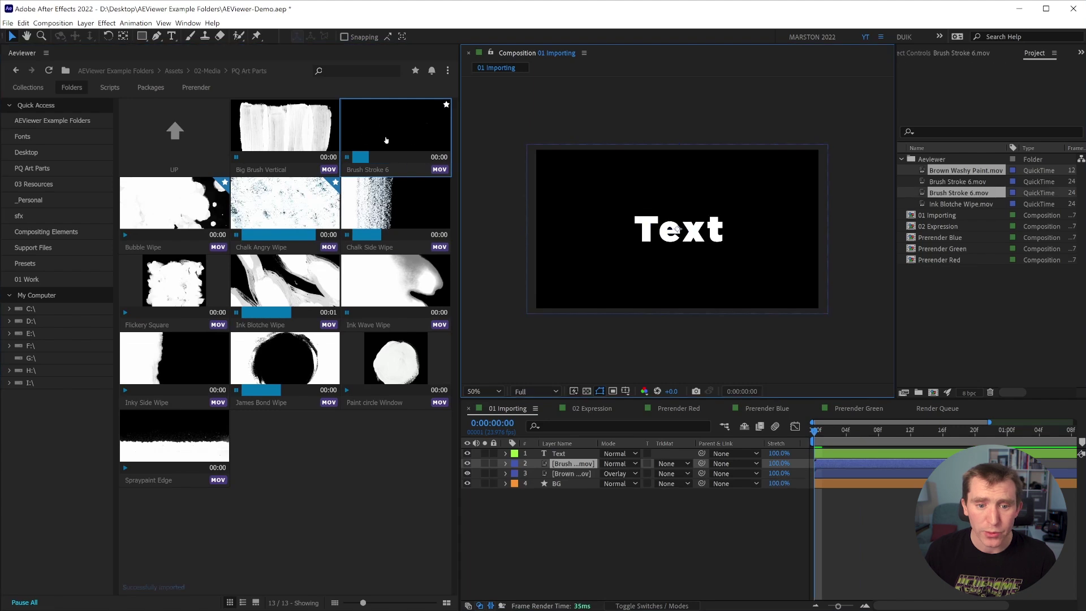
key("ctrl+]")
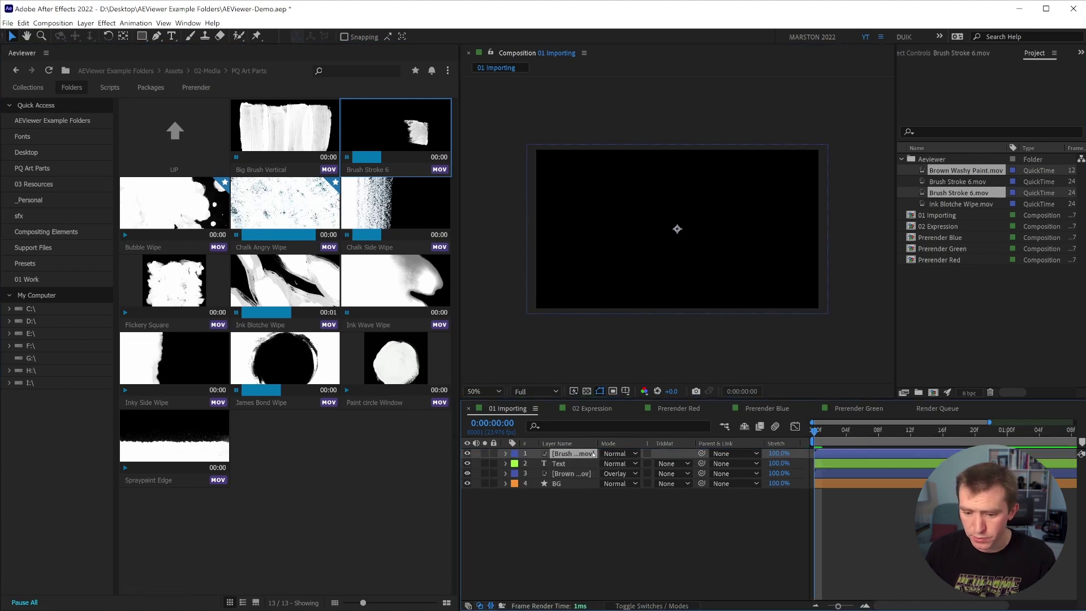
type("t70")
key("Return")
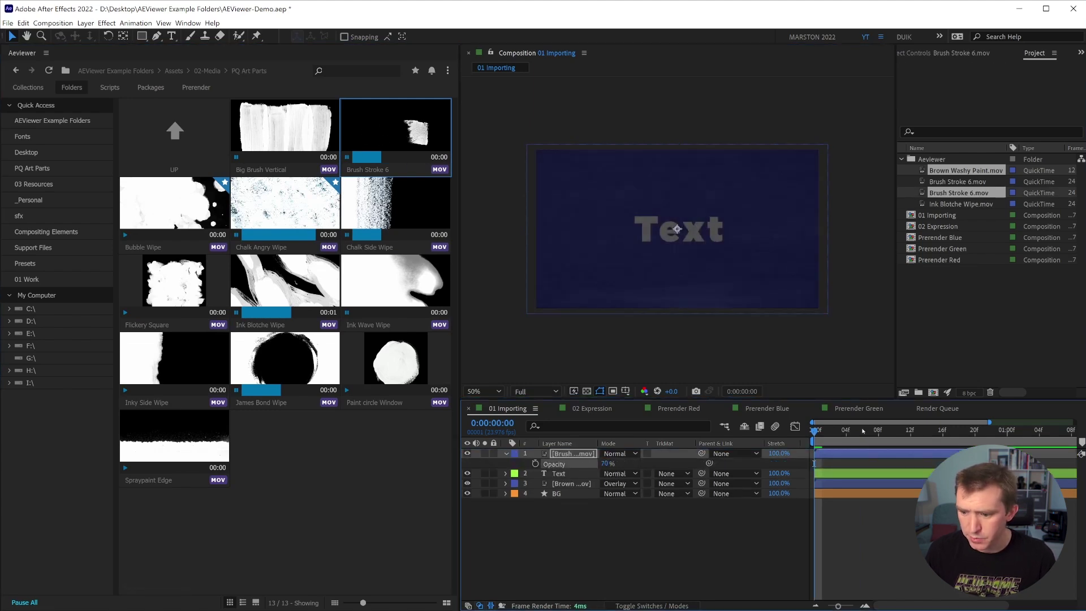
key("space")
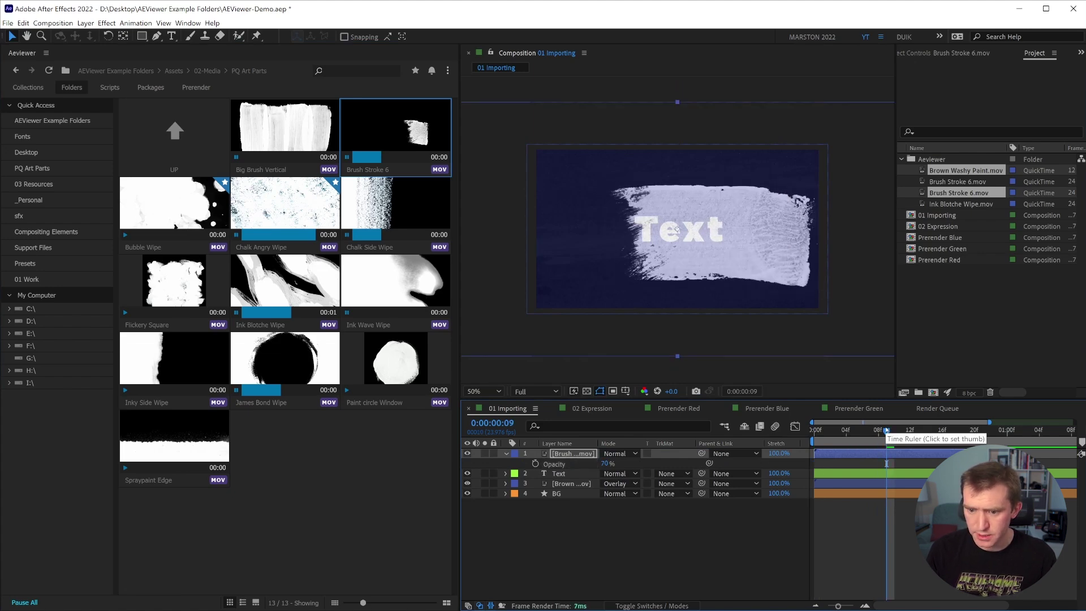
key("space")
- Raise Brush Stroke 6 to 100% opacity, make it the Text luma matte, and preview
mouse_move(860, 429)
left_mouse_down()
mouse_move(901, 433)
mouse_move(845, 433)
mouse_move(899, 441)
mouse_move(877, 433)
left_mouse_up()
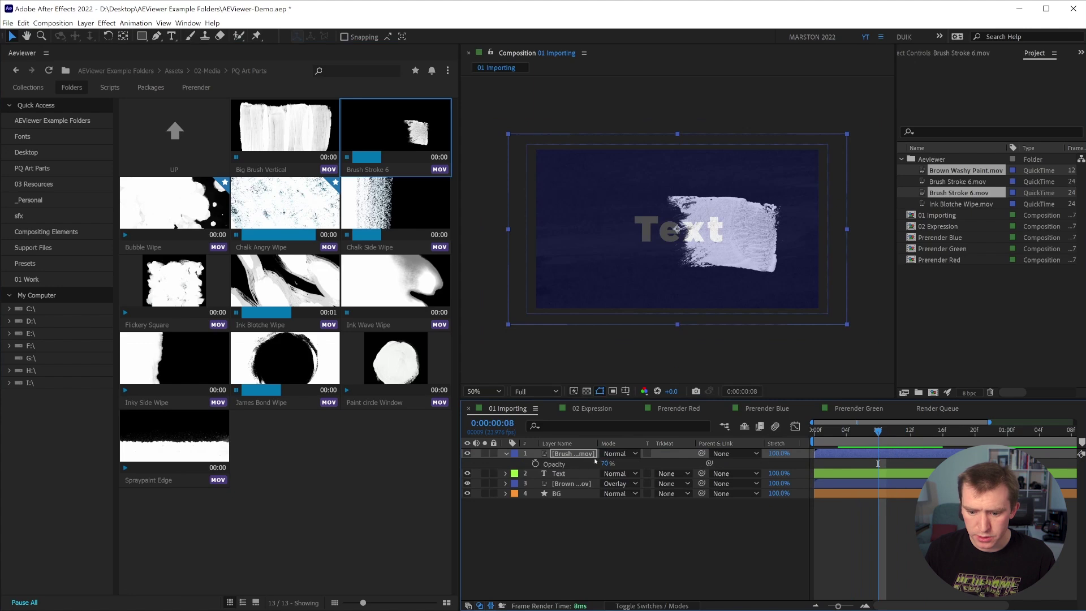
left_click_drag(604, 464, 623, 463)
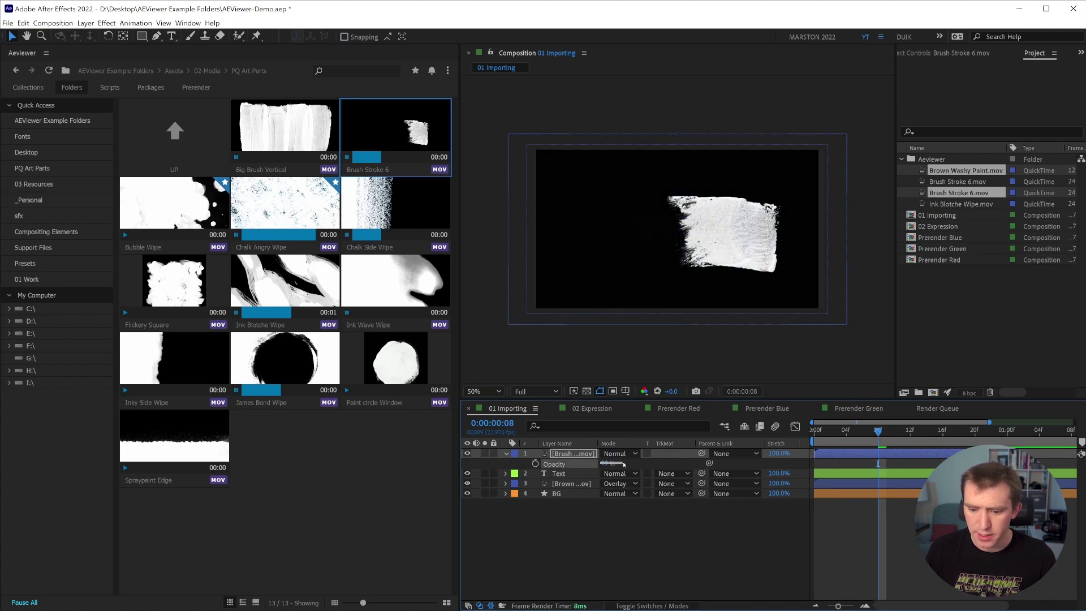
left_click(673, 473)
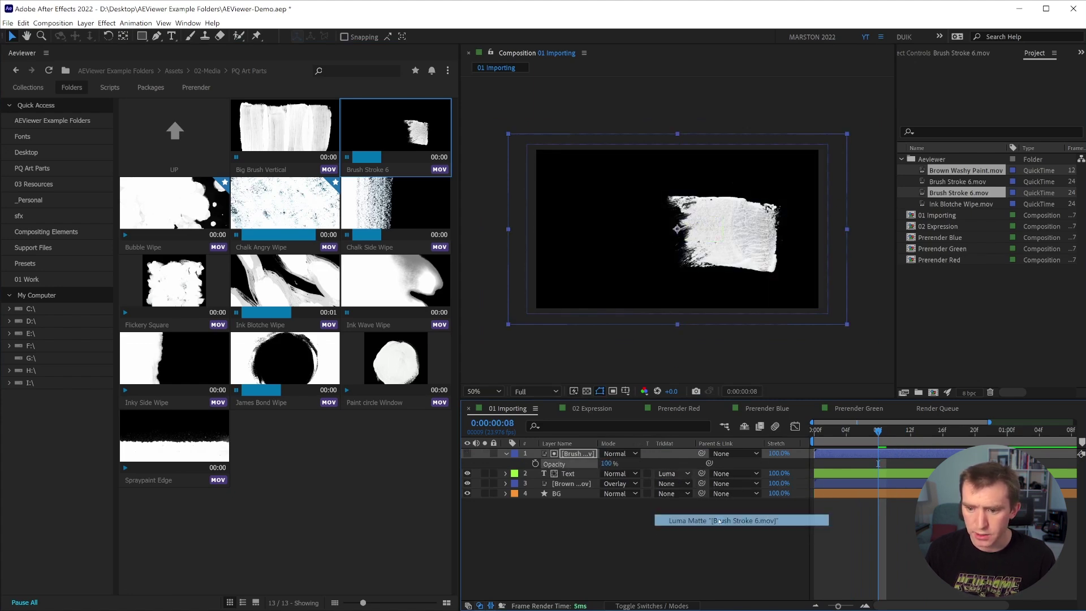
left_click(719, 520)
left_click(824, 431)
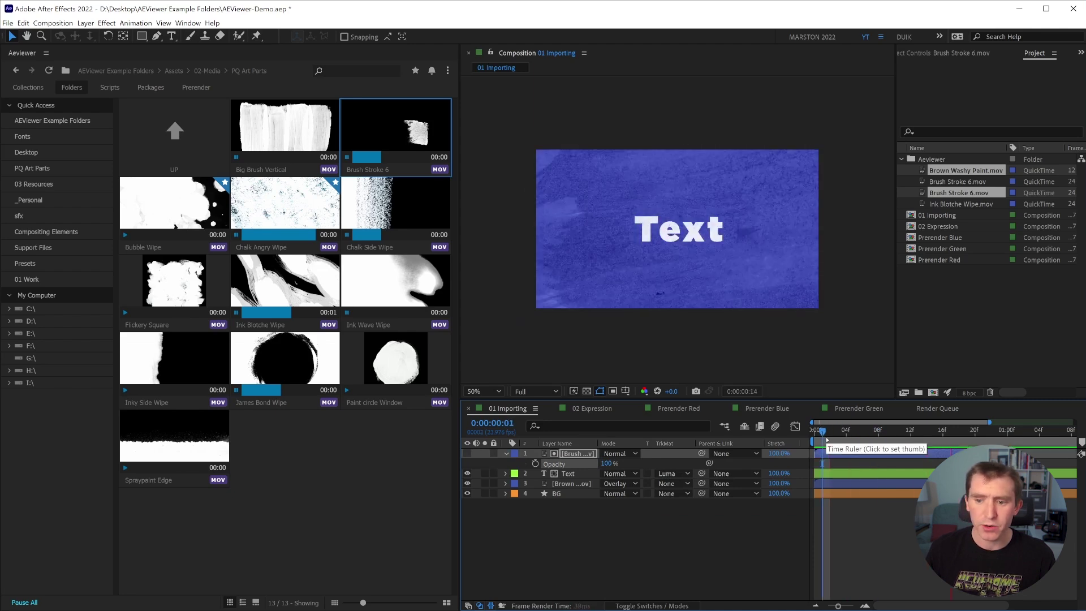
key("space")
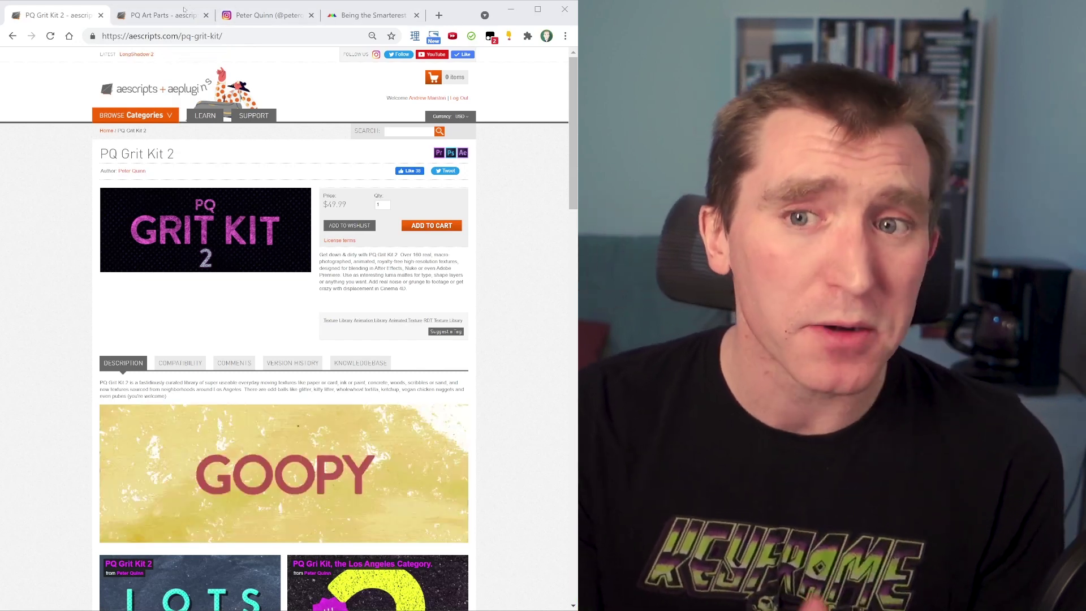
- View the PQ Art Parts page and creator's Instagram, then scroll the Being the Smarterest article
left_click(200, 15)
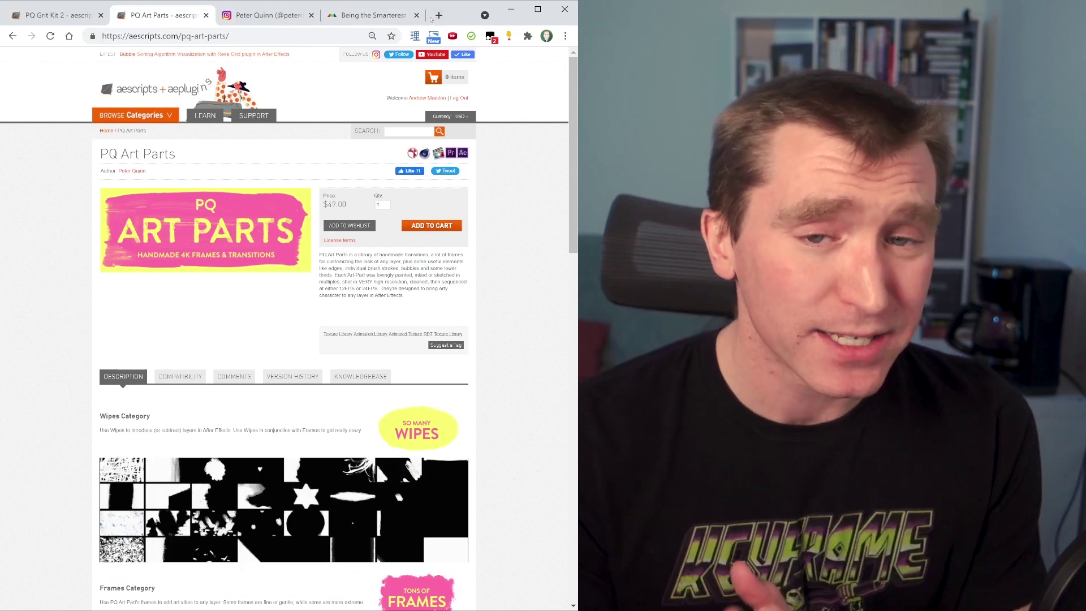
left_click(287, 15)
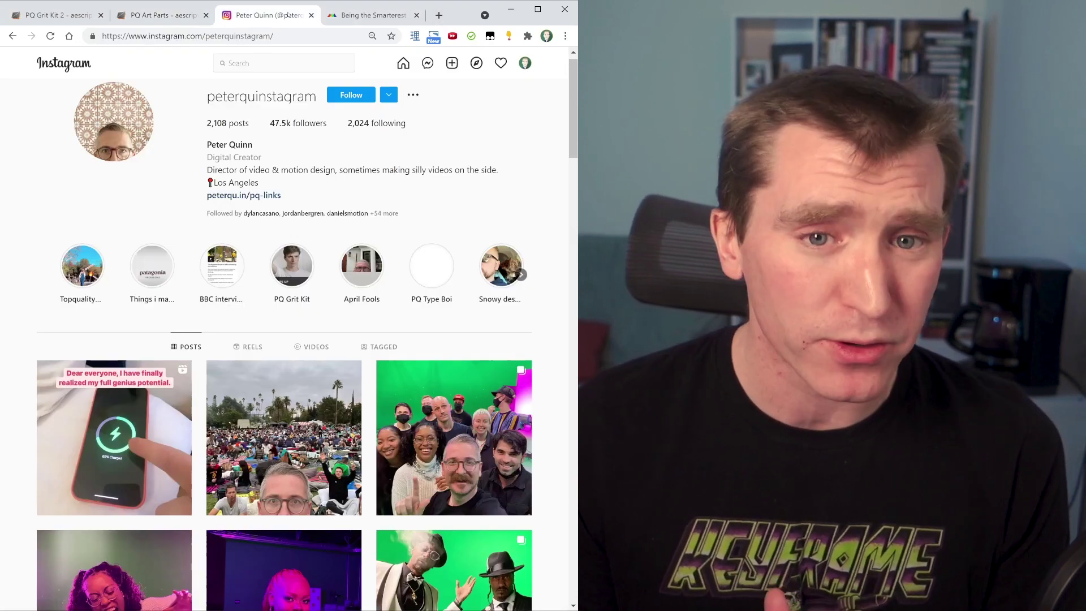
left_click(362, 15)
scroll(550, 310, "down", 5)
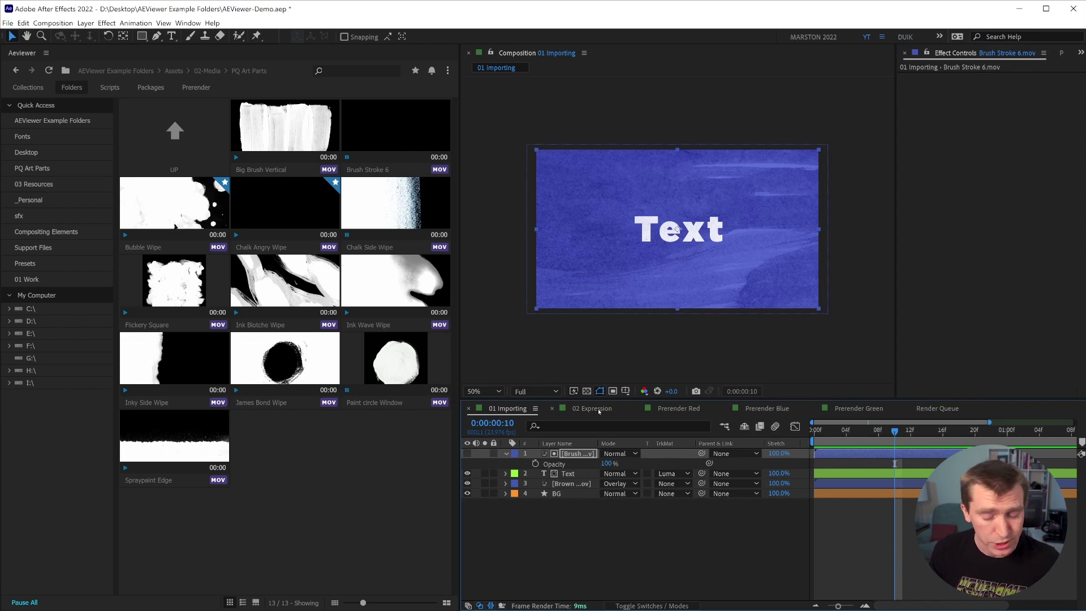
- In the 02 Expression comp, show source names, select Dot-1, and drag Progress to 65
left_click(594, 409)
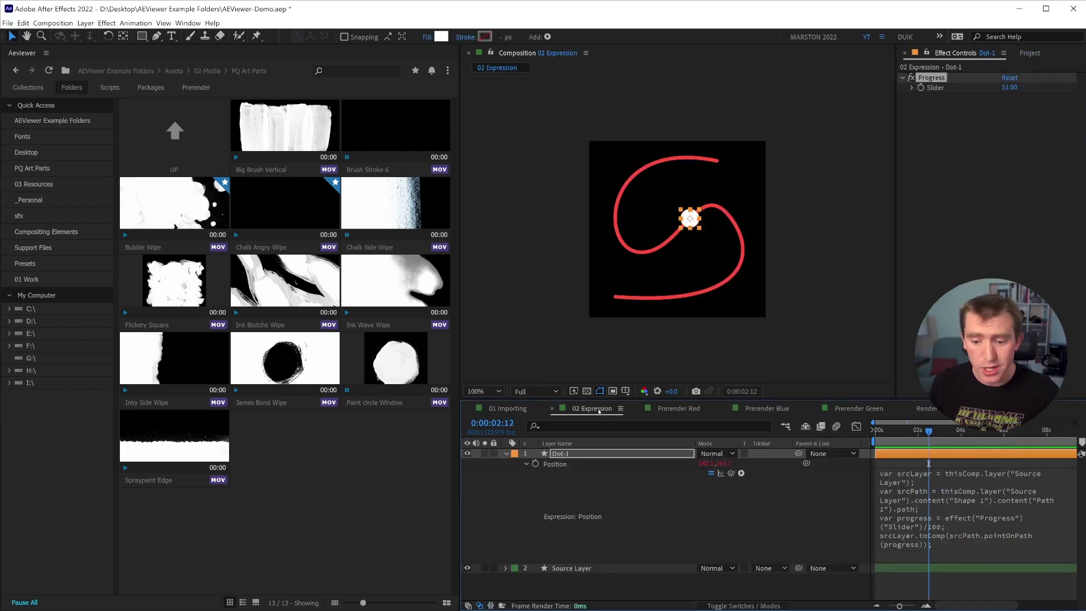
left_click(574, 455)
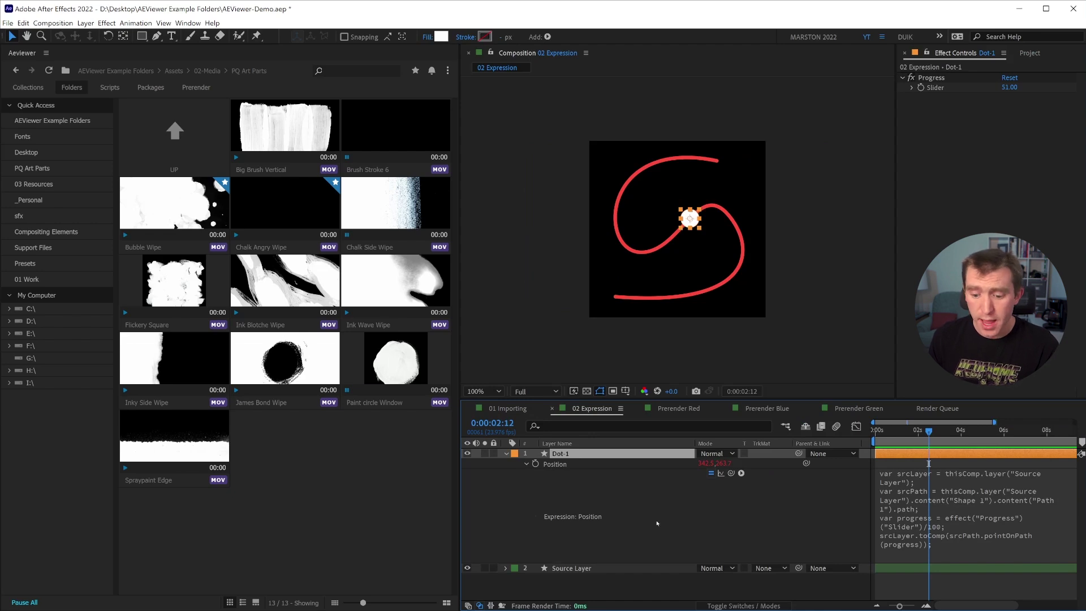
left_click(676, 228)
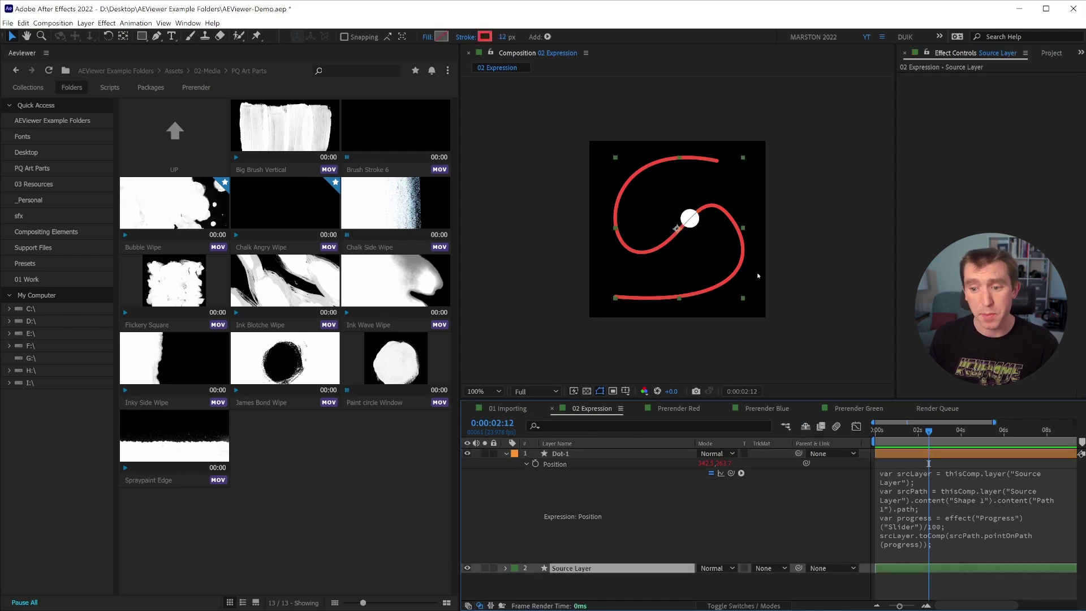
left_click(561, 464)
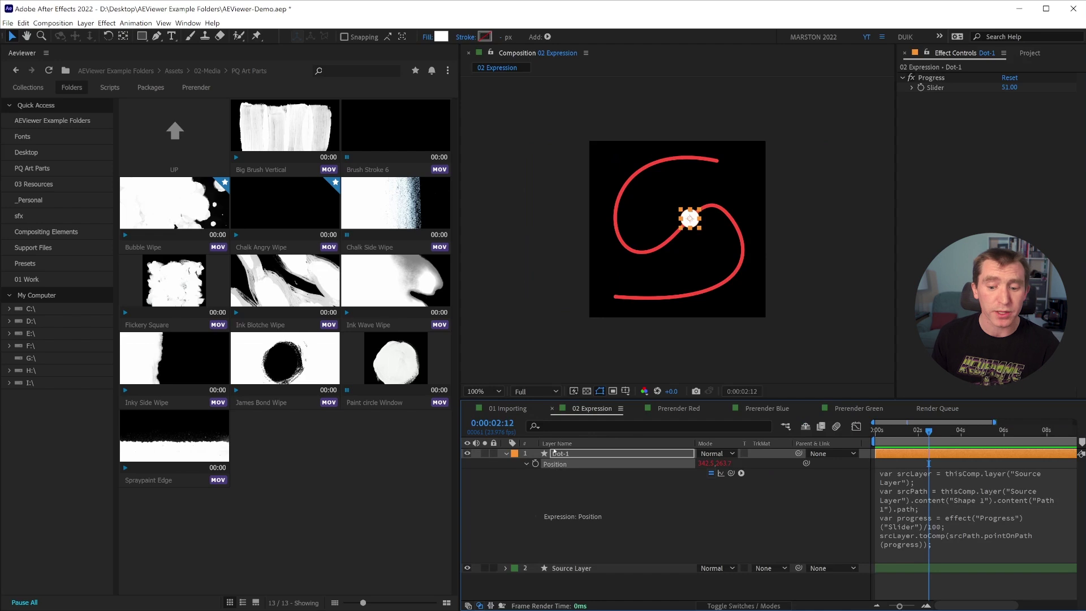
left_click(554, 447)
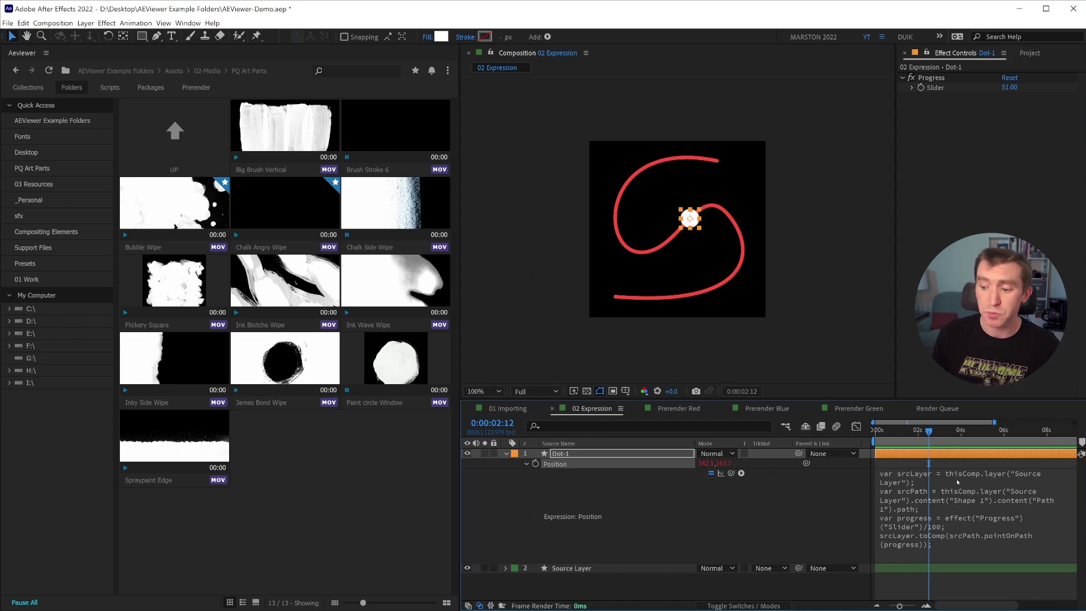
left_click(584, 452)
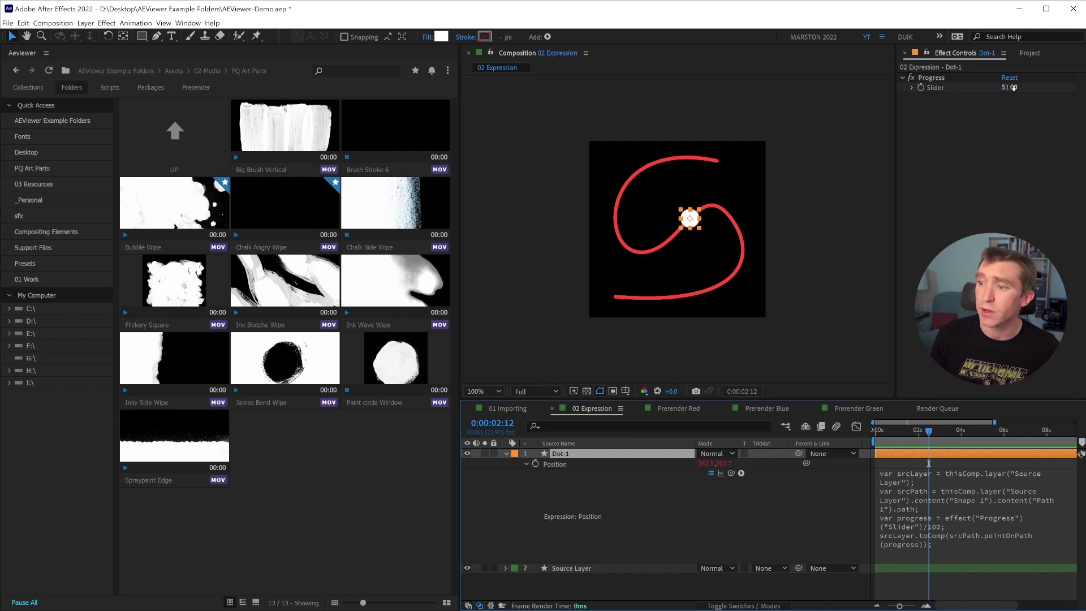
mouse_move(1009, 87)
left_mouse_down()
mouse_move(995, 87)
mouse_move(1022, 86)
left_mouse_up()
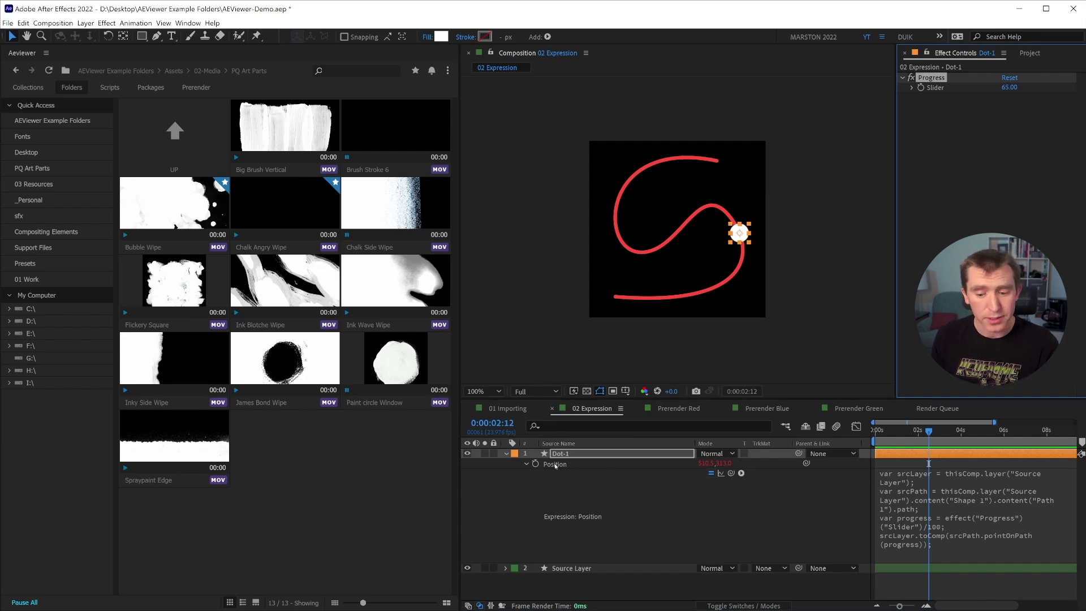
- Browse the Aeviewer library up to Assets, then into 01-Adobe > Expressions
right_click(555, 465)
mouse_move(598, 446)
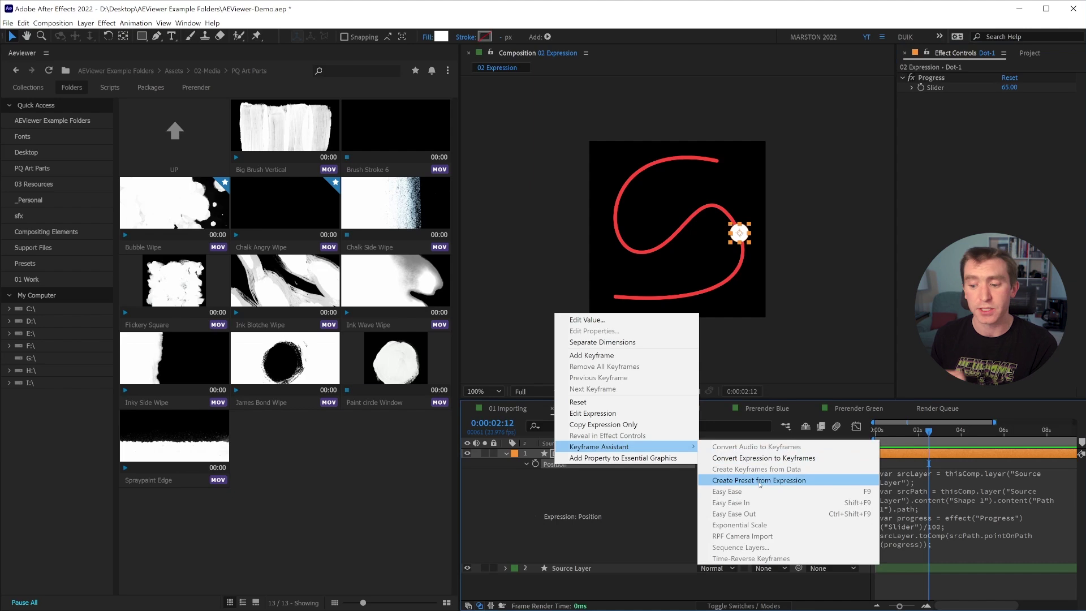
left_click(760, 481)
left_click(176, 145)
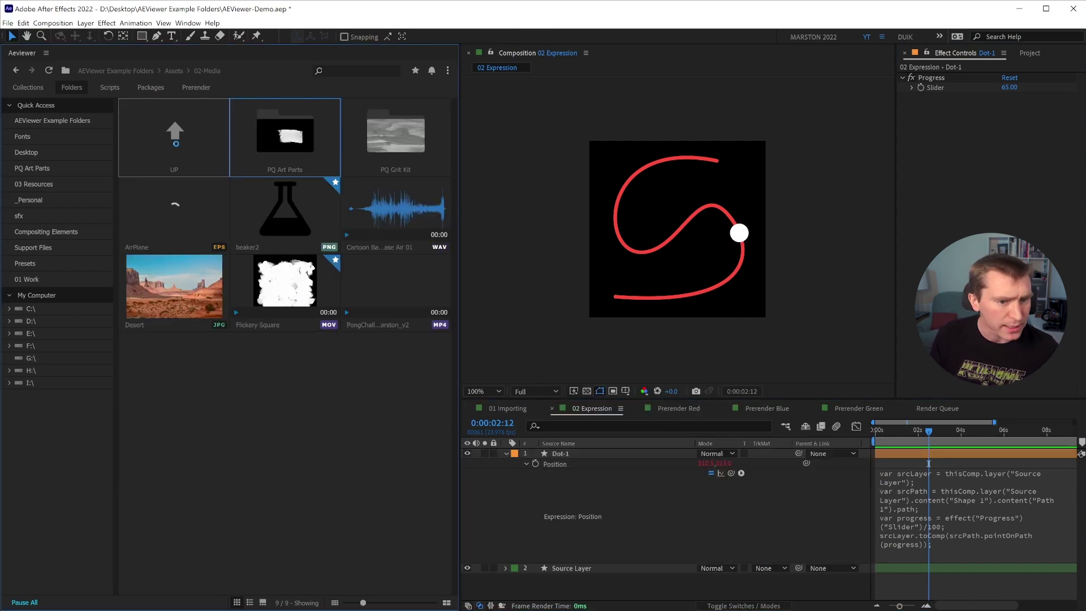
left_click(177, 146)
double_click(276, 140)
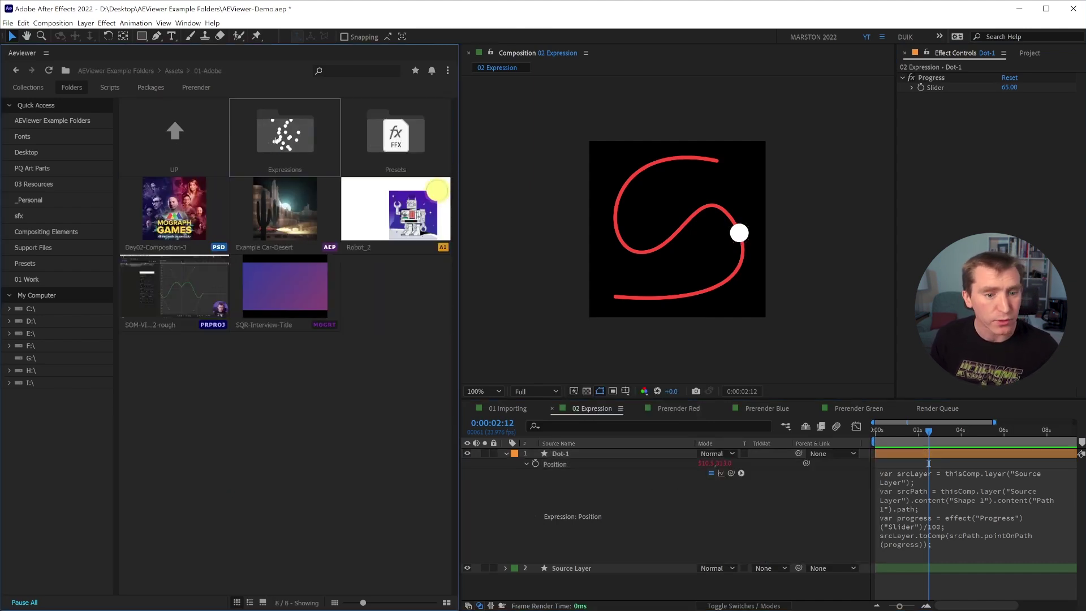
double_click(276, 141)
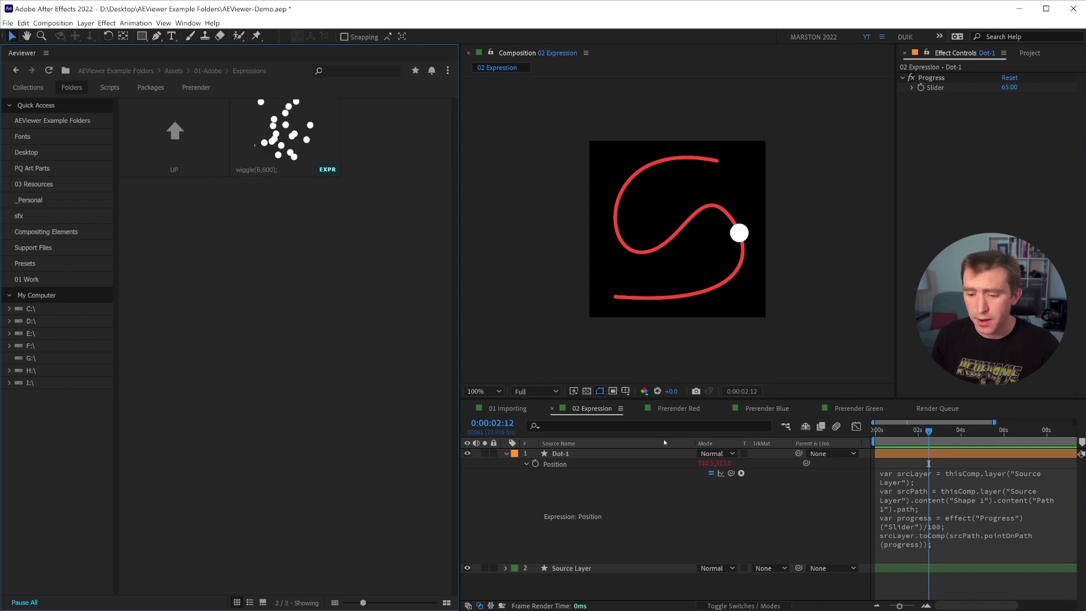
- Save Dot-1's Position expression as the preset 'Trace Path Position' in Expressions
right_click(578, 464)
mouse_move(650, 446)
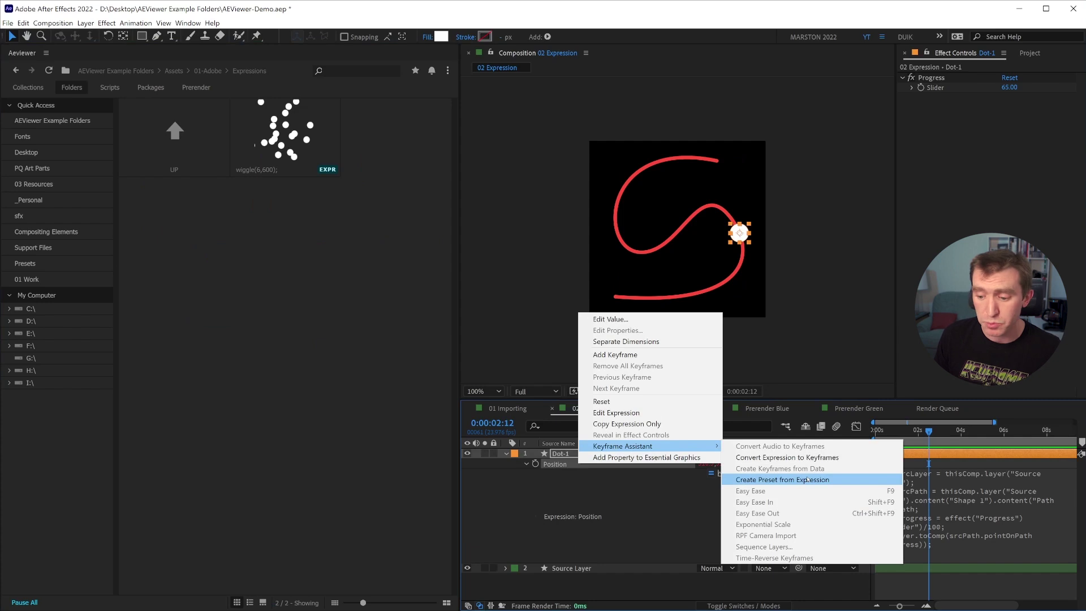
left_click(807, 480)
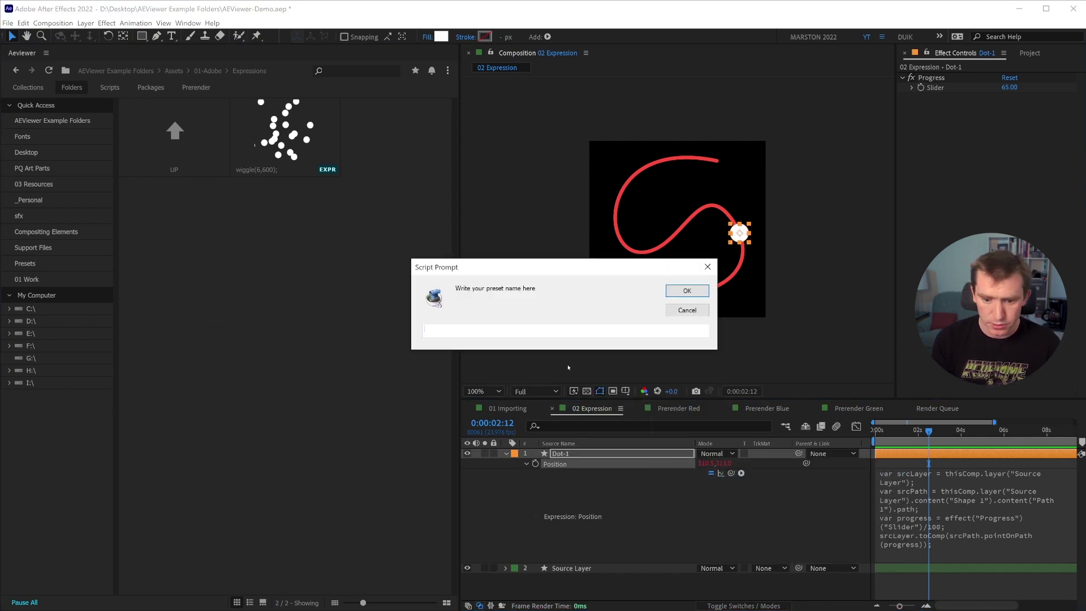
type("Trace Path")
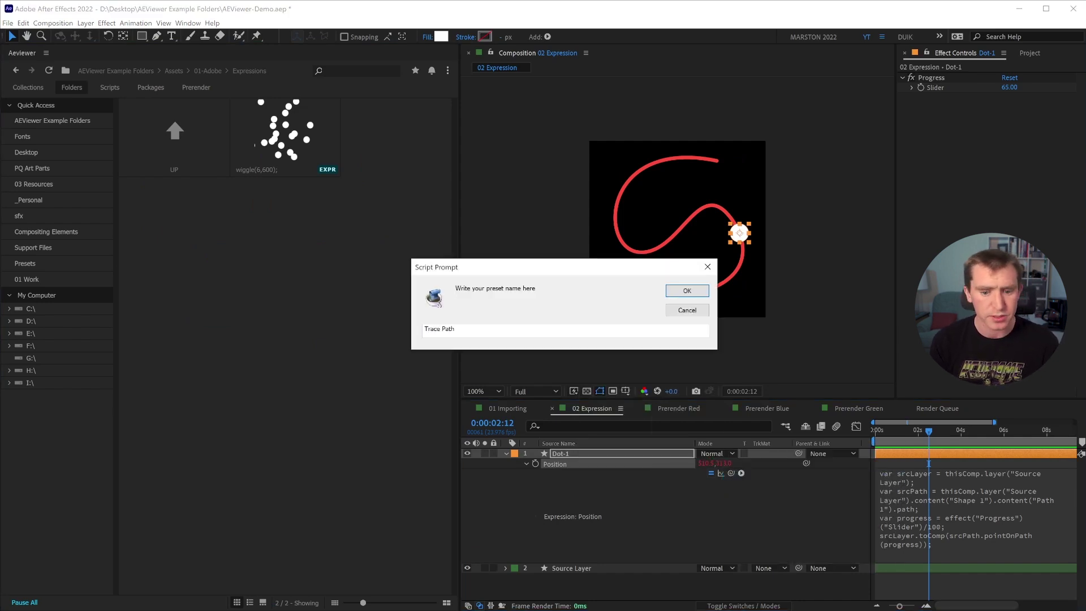
type(" Position")
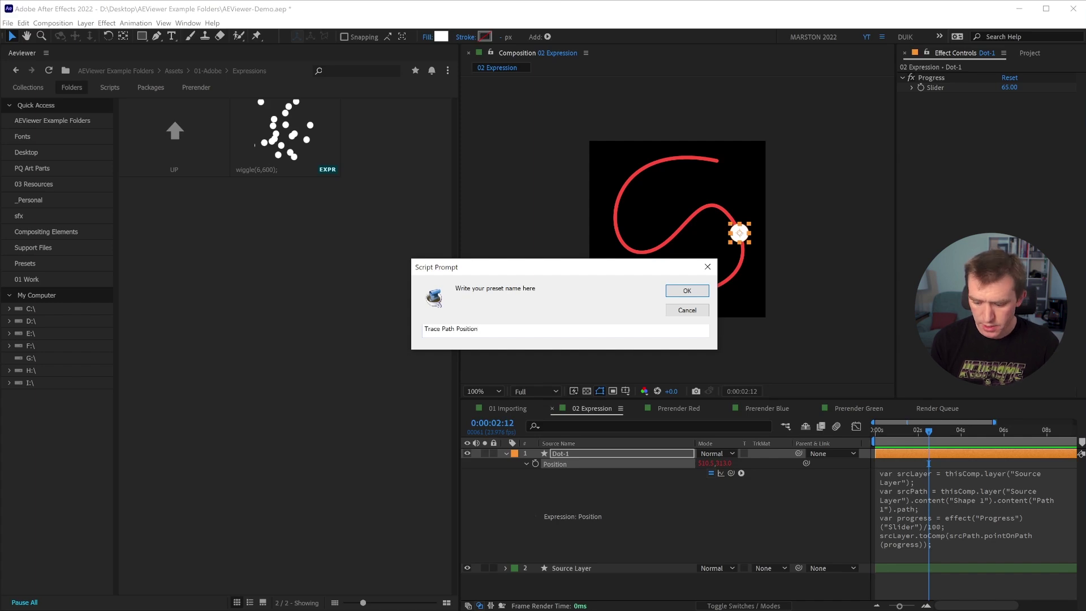
left_click(700, 287)
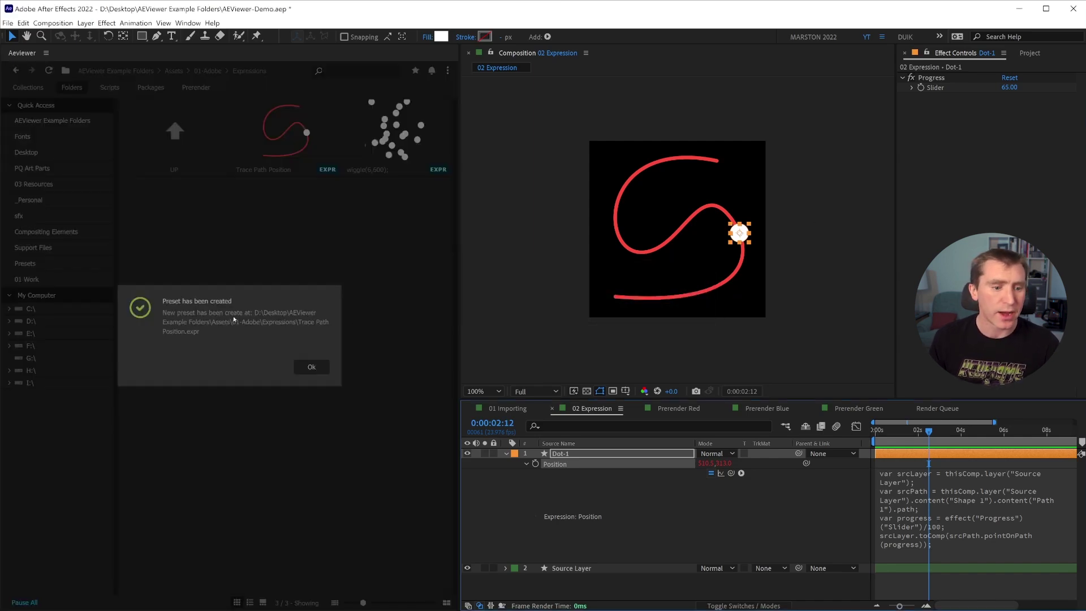
left_click(311, 367)
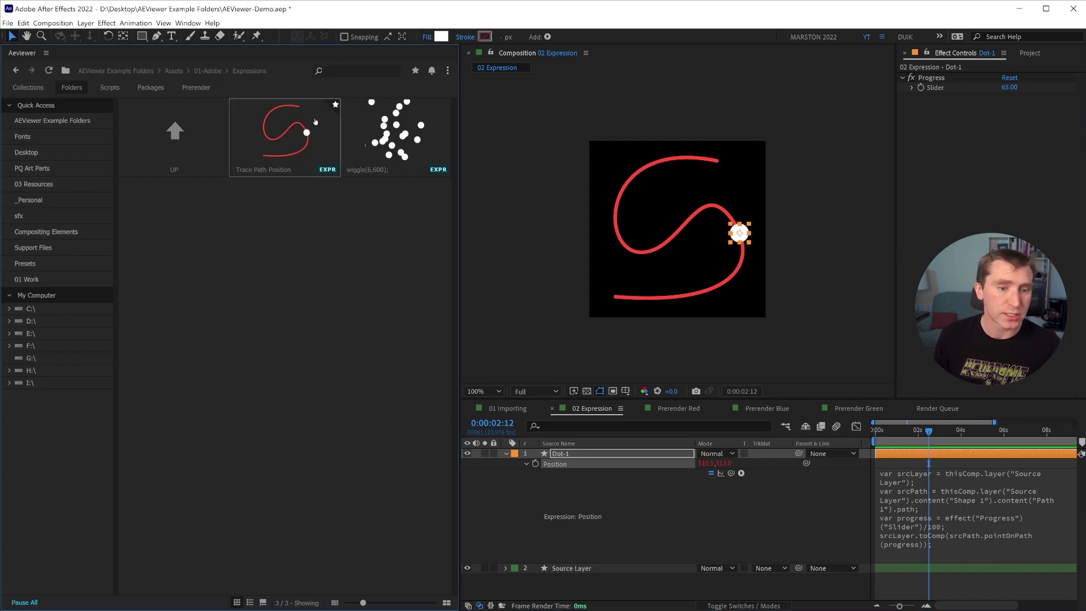
key("q")
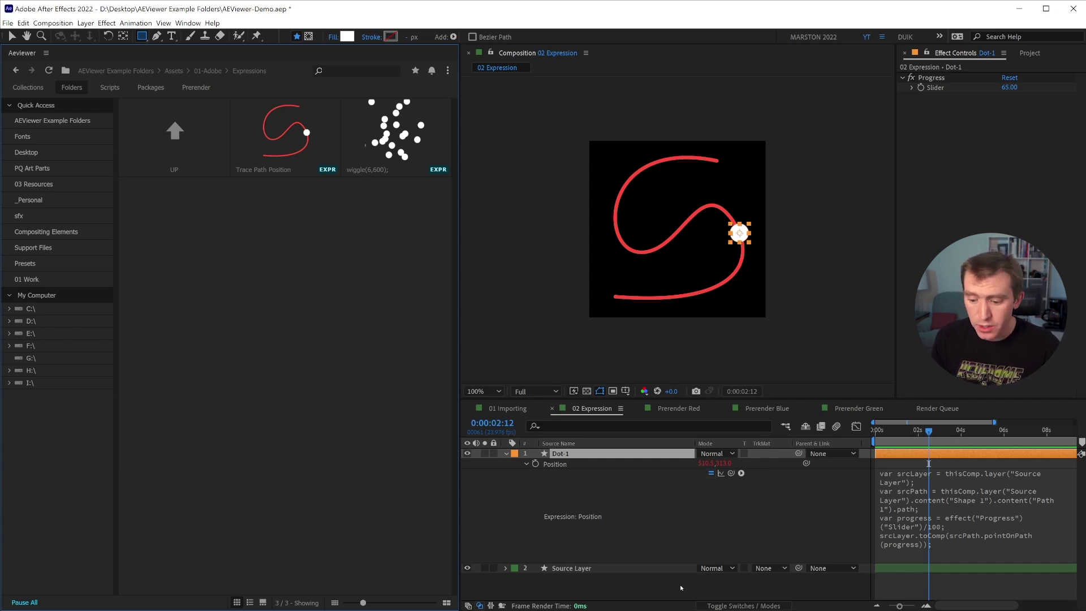
key("F2")
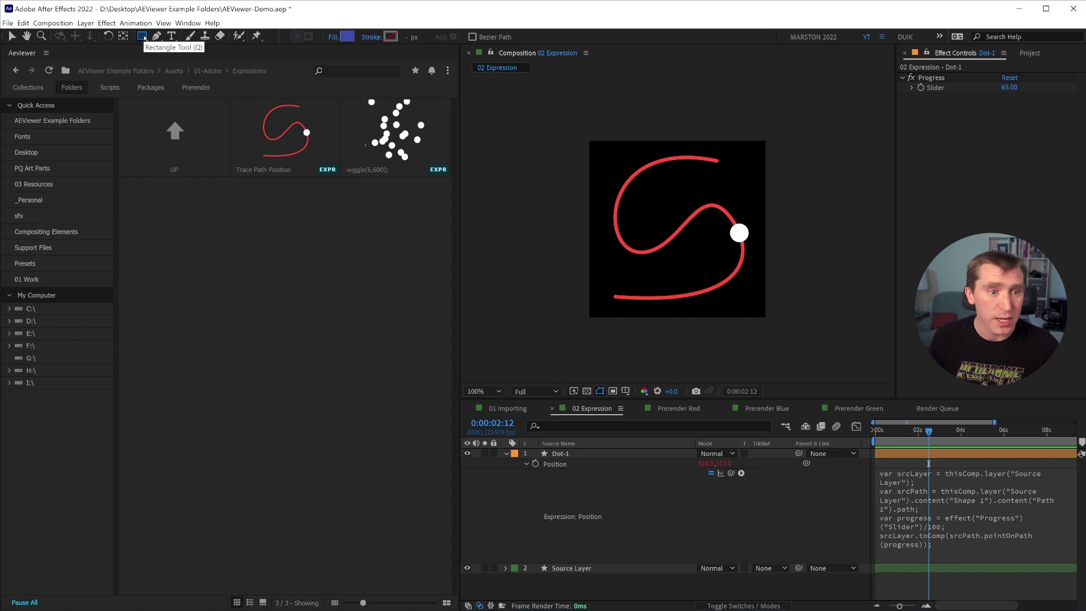
- Draw a blue rectangle and apply the Trace Path Position expression to its Position
left_click_drag(628, 155, 670, 183)
key("ctrl+alt+Home")
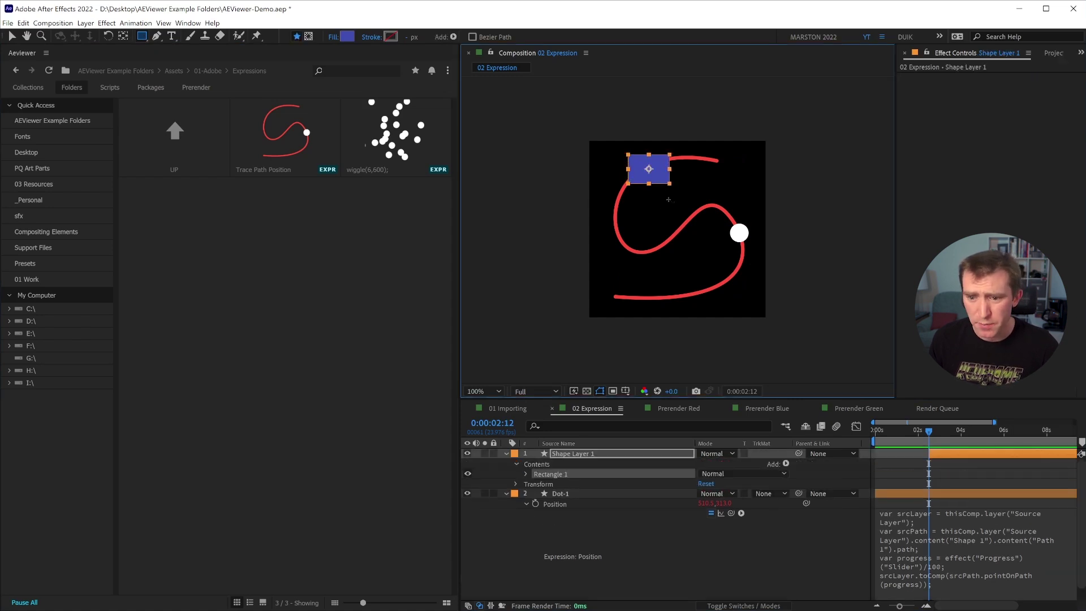
left_click(563, 455)
key("p")
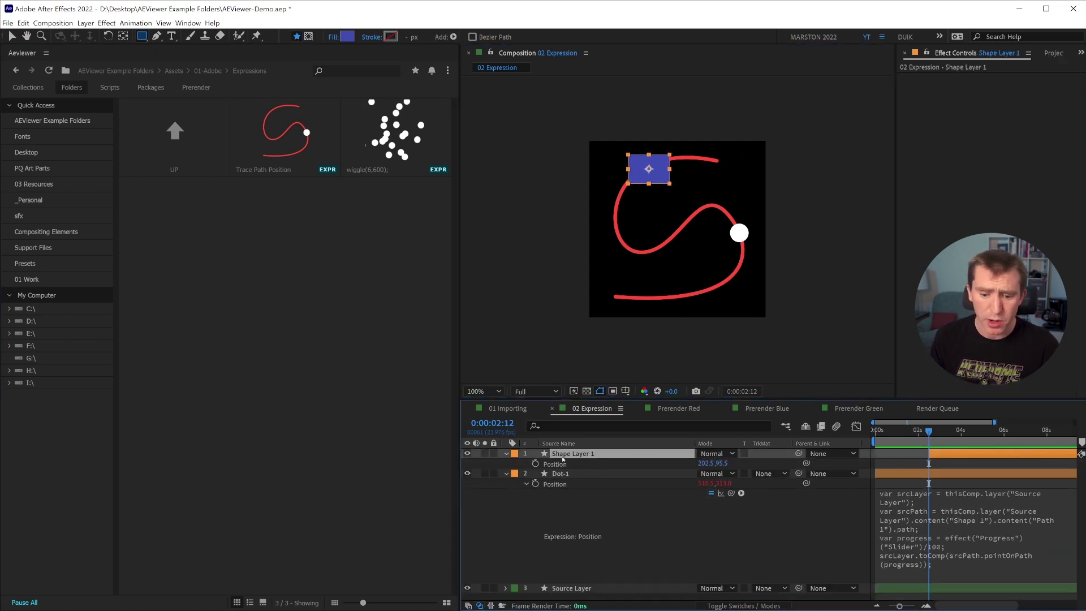
left_click(559, 464)
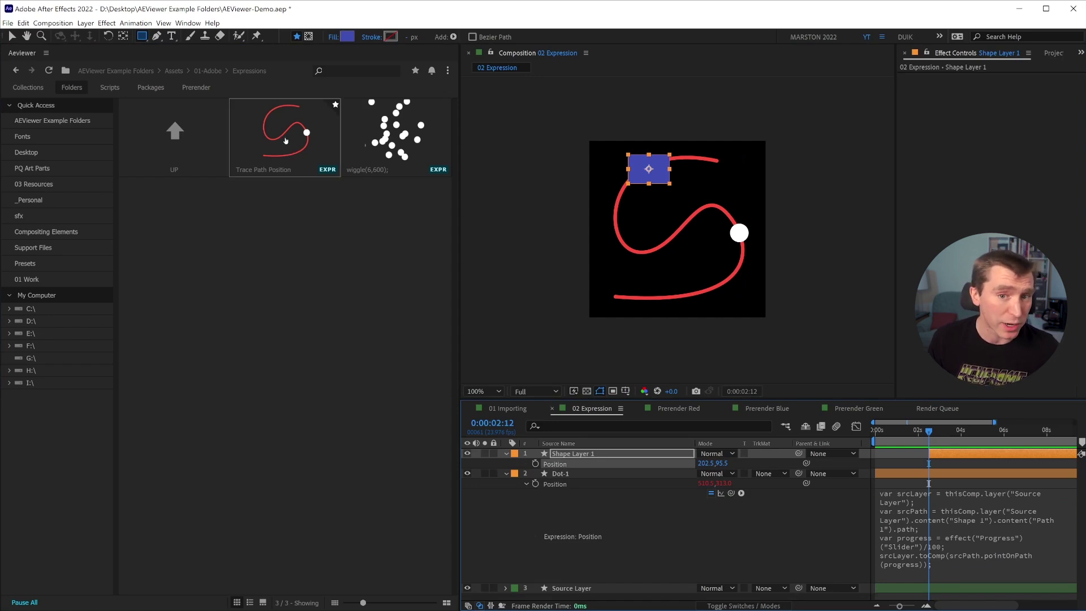
double_click(286, 141)
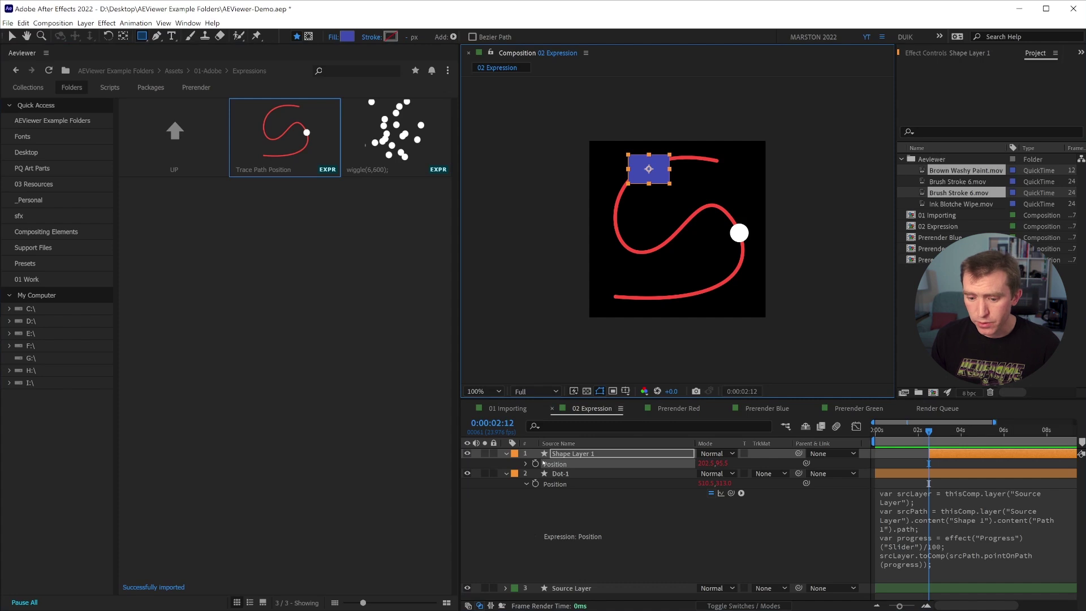
left_click(891, 454)
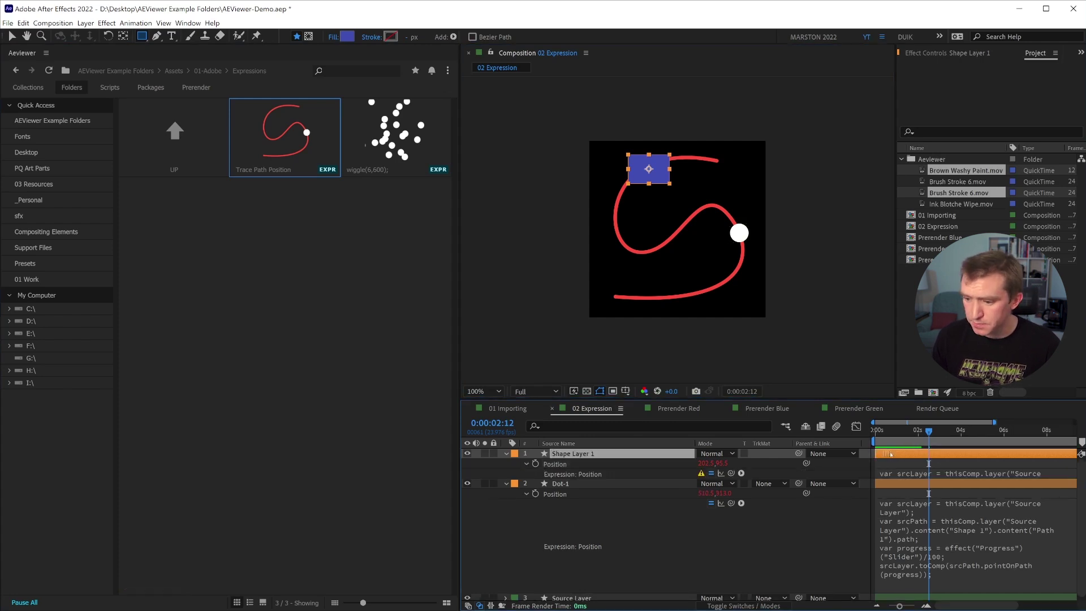
- Copy Dot-1's Progress effect onto the rectangle and set its slider to 20
left_click(891, 483)
left_click(951, 52)
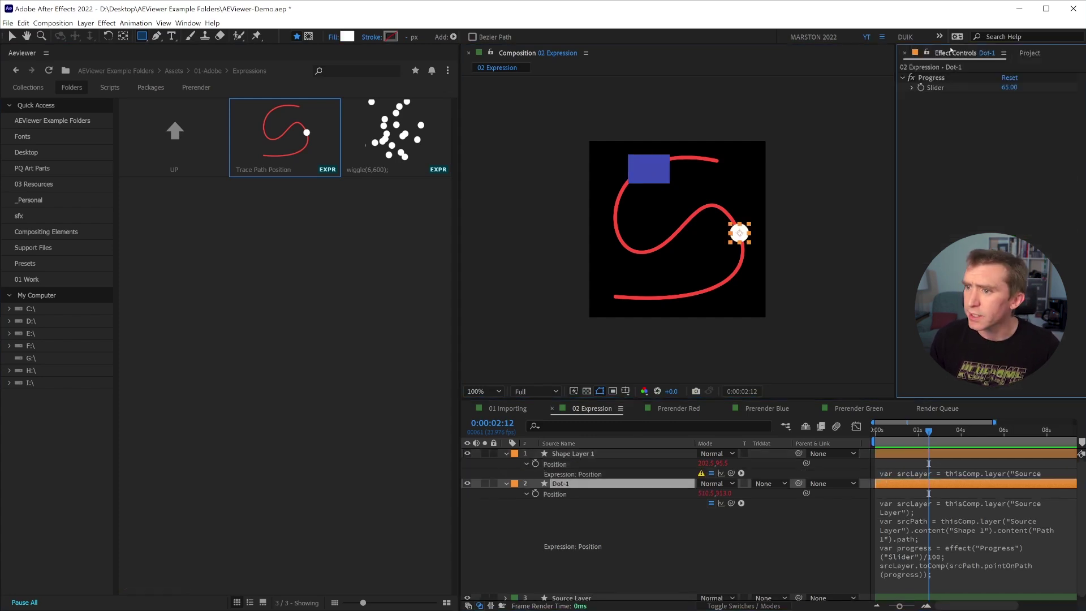
left_click(934, 79)
key("ctrl+c")
left_click(559, 454)
key("ctrl+v")
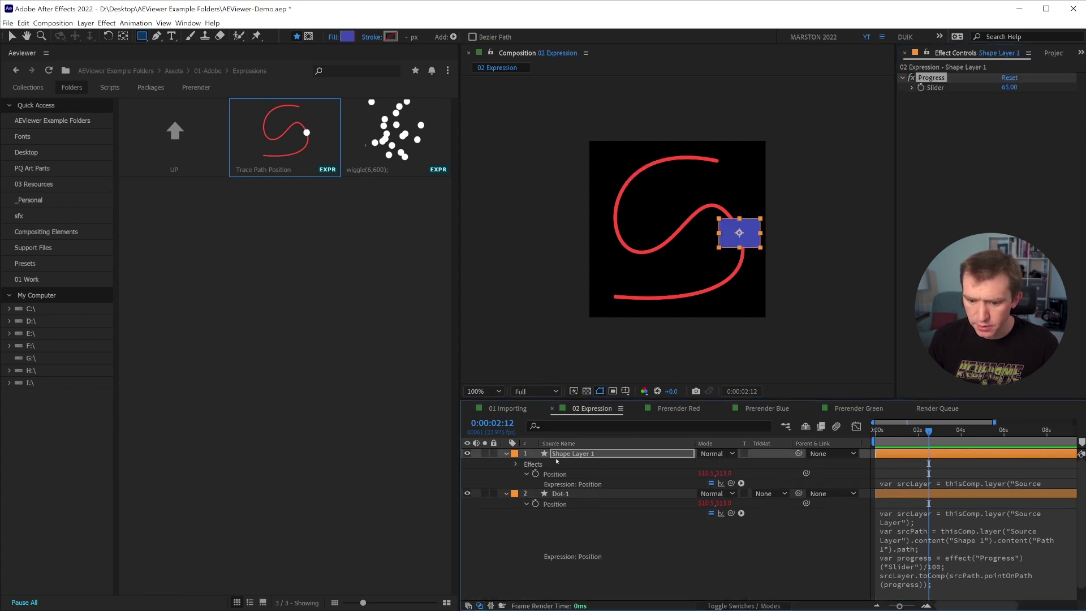
left_click(576, 454)
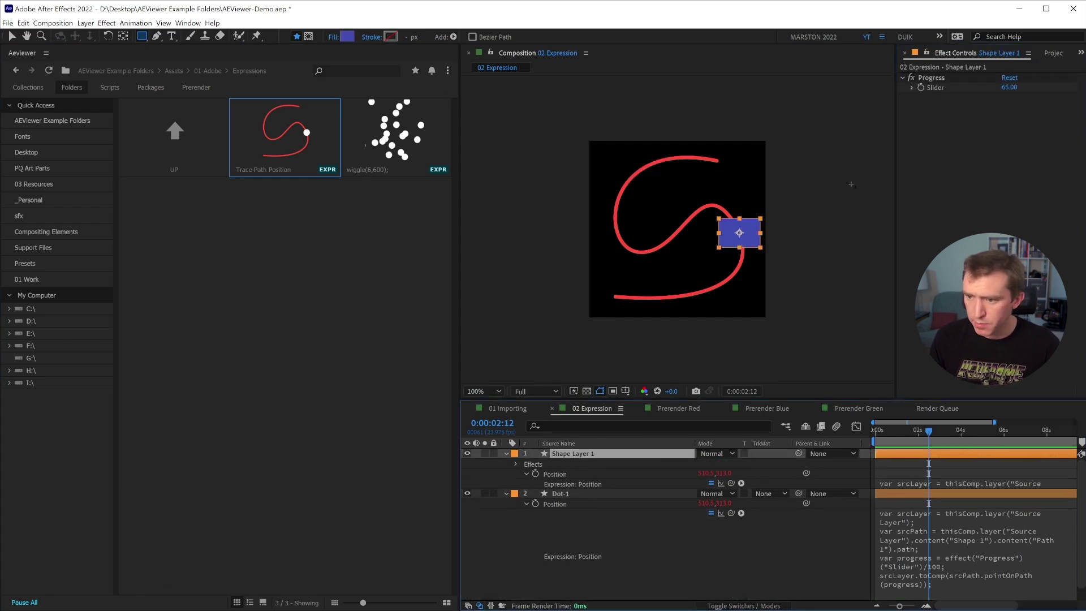
key("v")
mouse_move(1009, 87)
left_mouse_down()
mouse_move(988, 89)
mouse_move(1004, 95)
left_mouse_up()
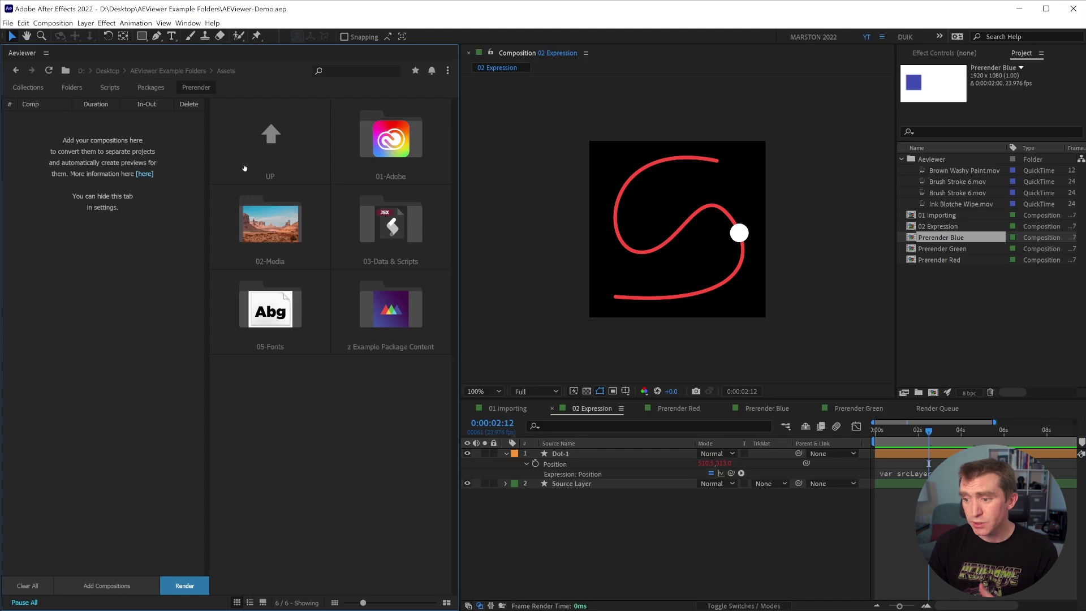
- Open the Prerender Blue composition from the Project panel
double_click(930, 238)
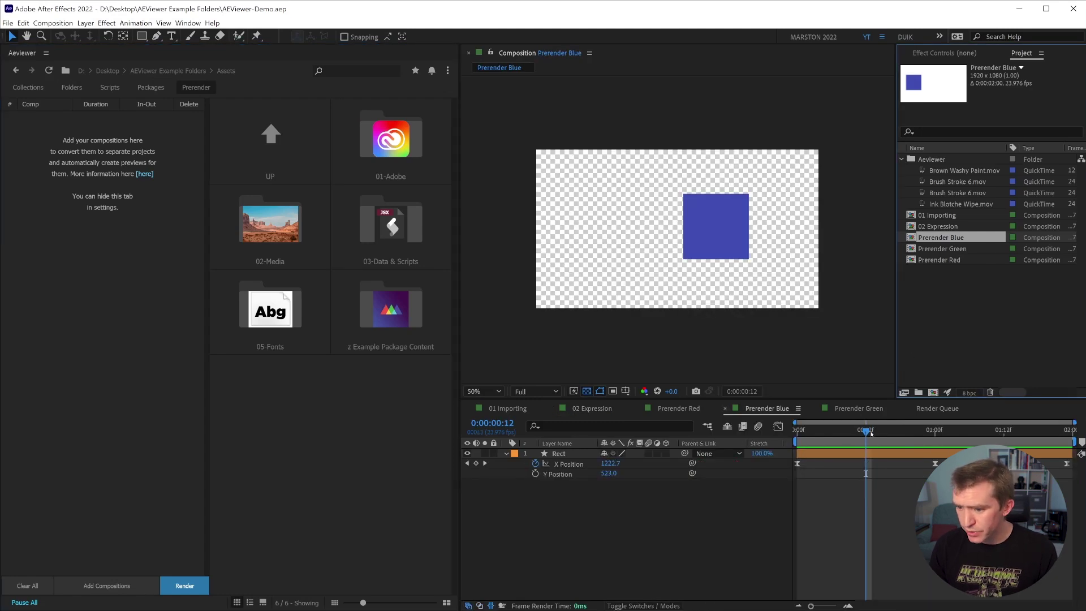
- Preview the Prerender Blue animation and open the Prerender Green and Red comps
key("space")
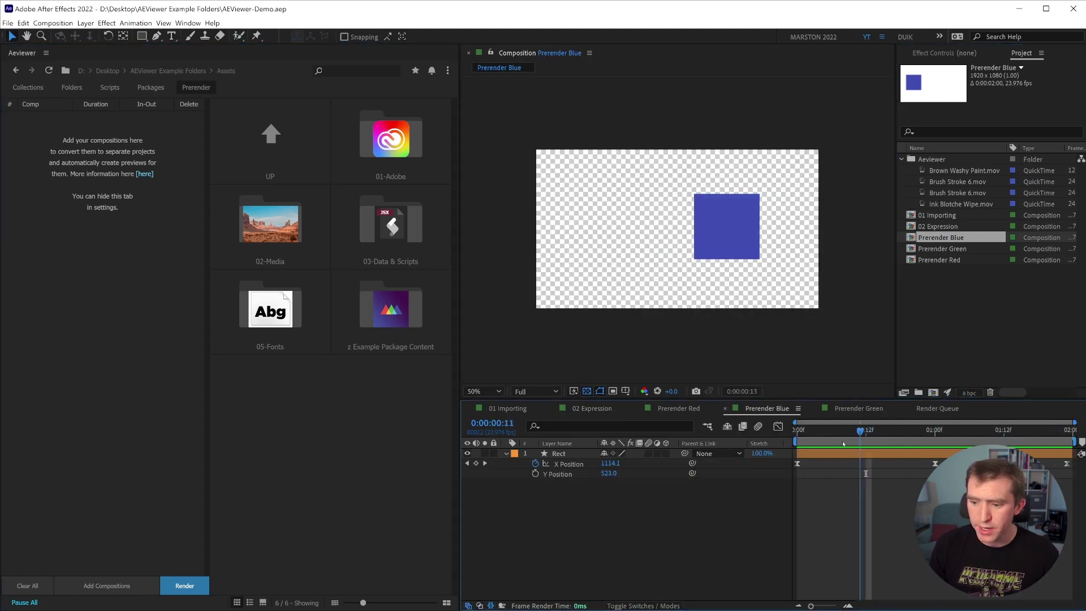
double_click(942, 249)
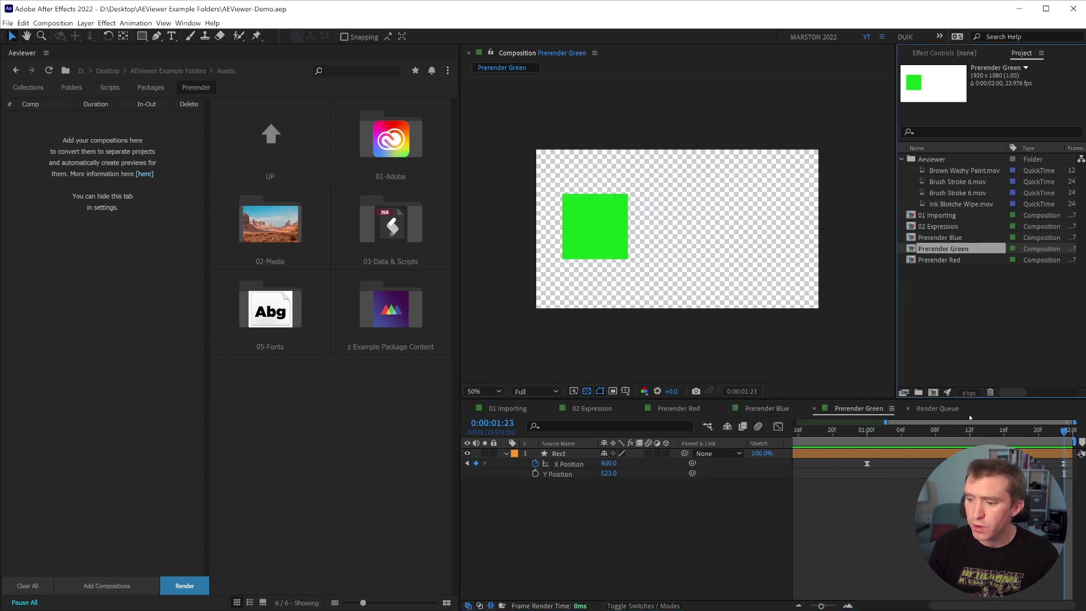
double_click(940, 260)
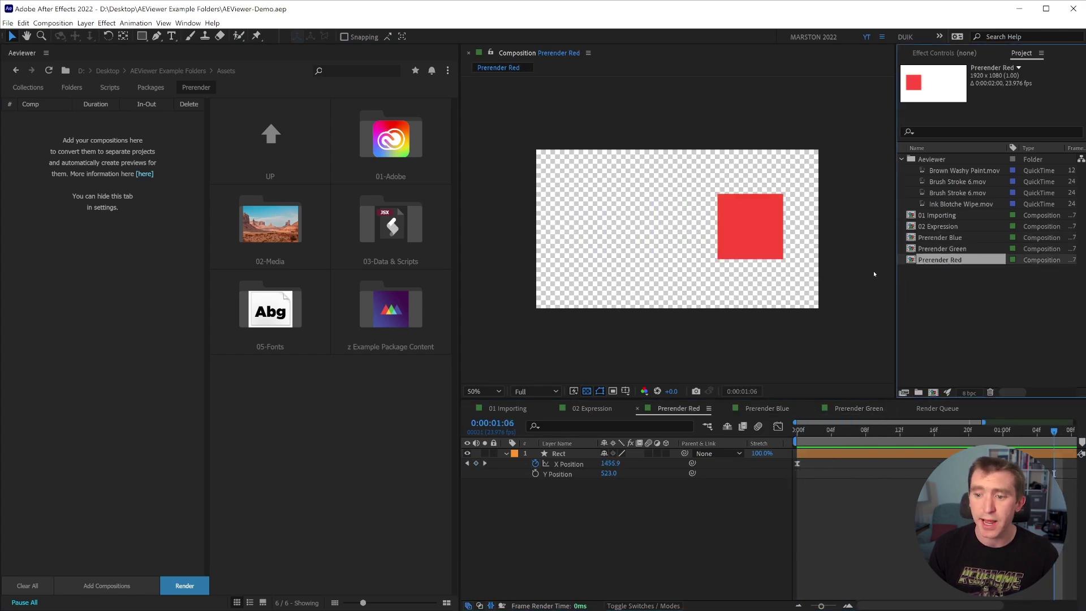
left_click(1004, 429)
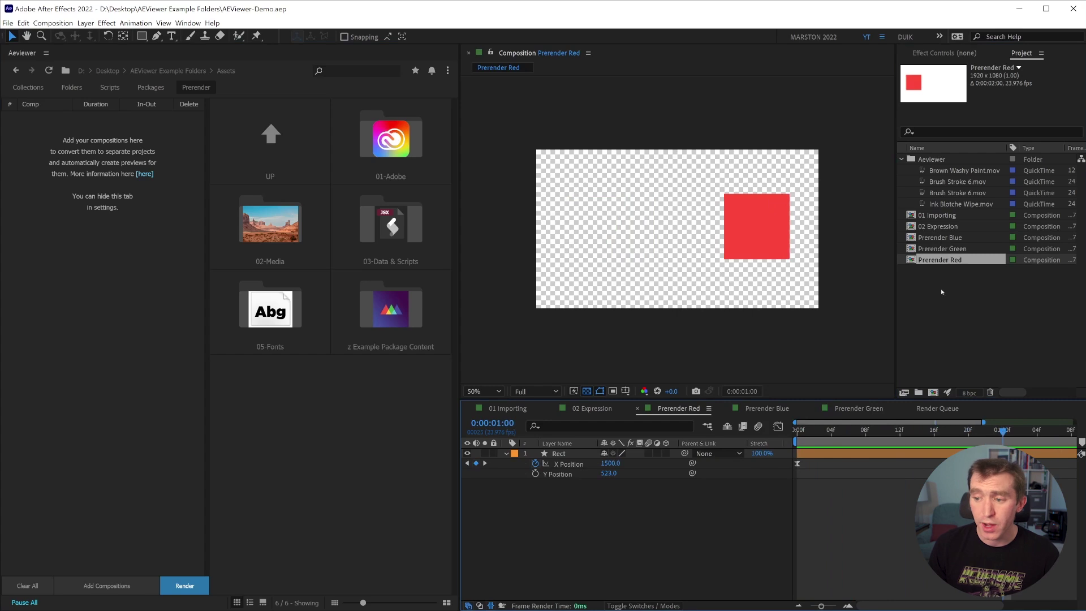
- Add the three Prerender comps to Aeviewer's prerender list and render their previews
left_click(938, 237)
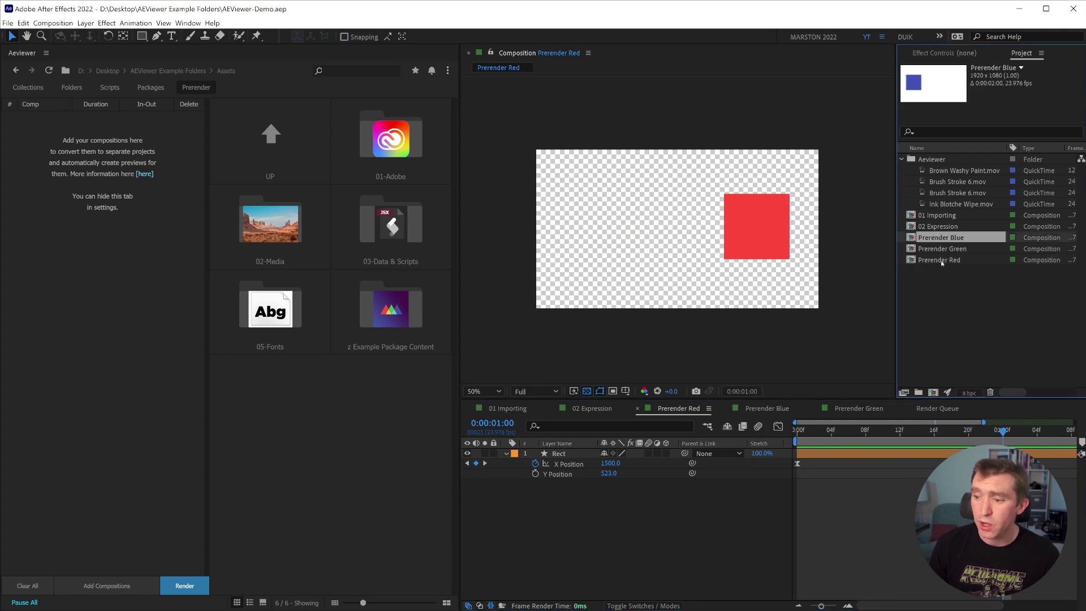
left_click(940, 259, "shift")
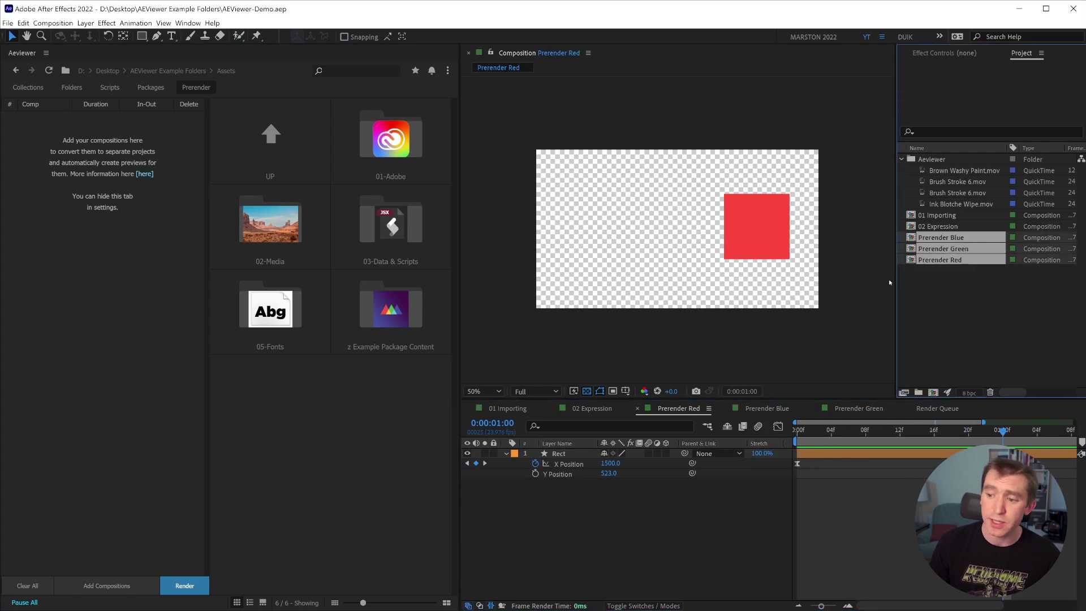
left_click(86, 589)
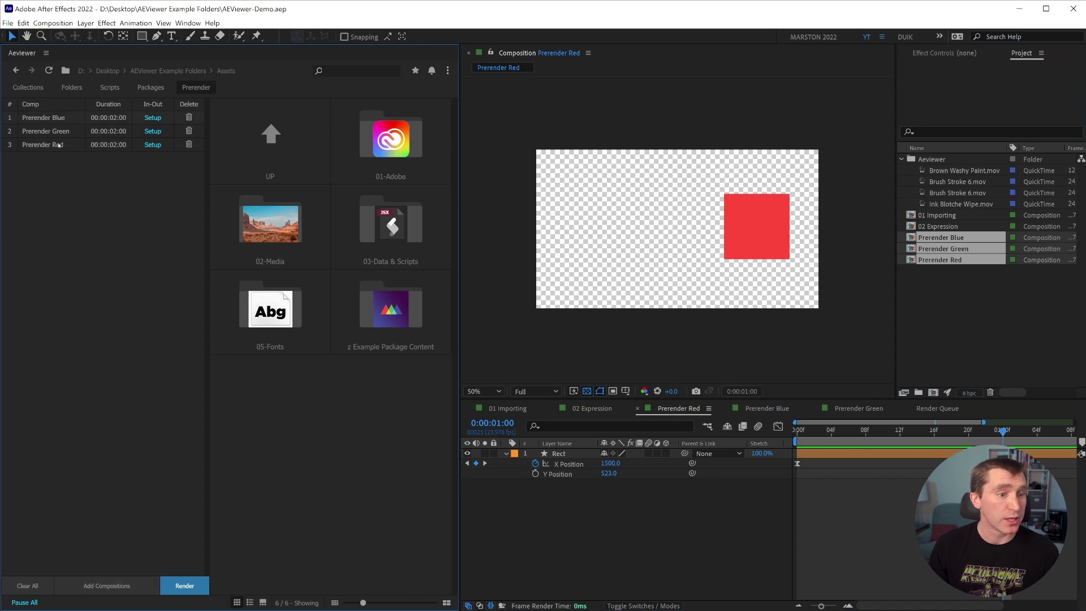
left_click(177, 587)
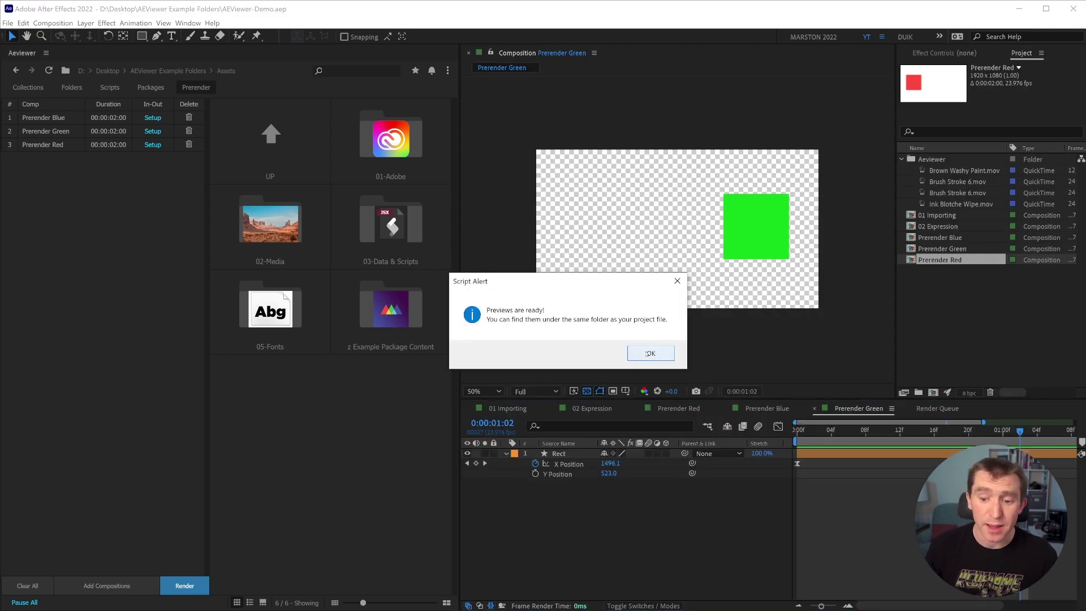
left_click(649, 354)
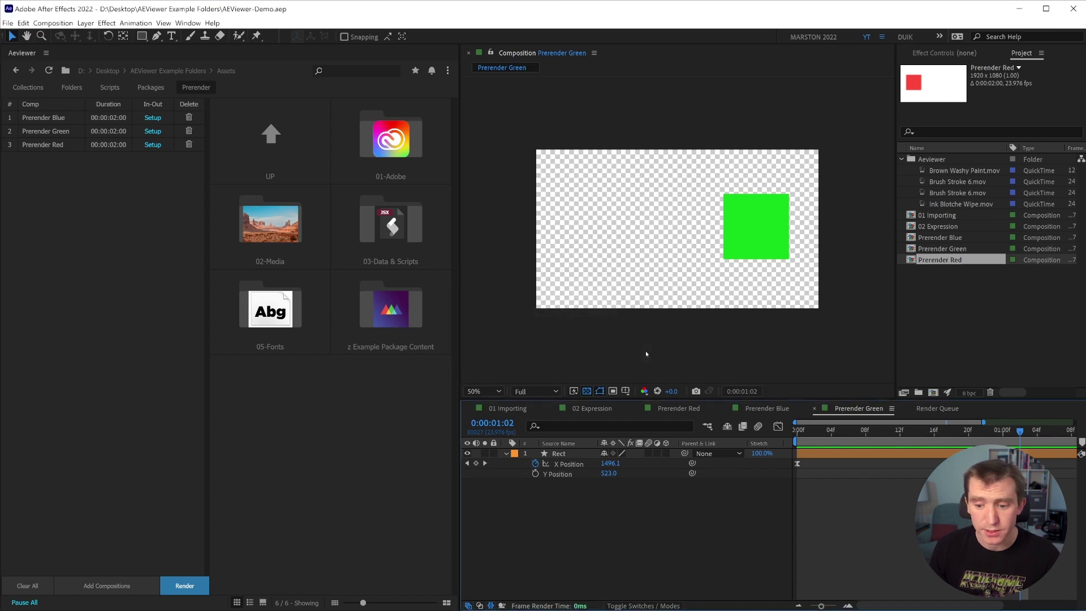
- Go up to the AEViewer Example Folders level in Aeviewer to see the previews
left_click(271, 151)
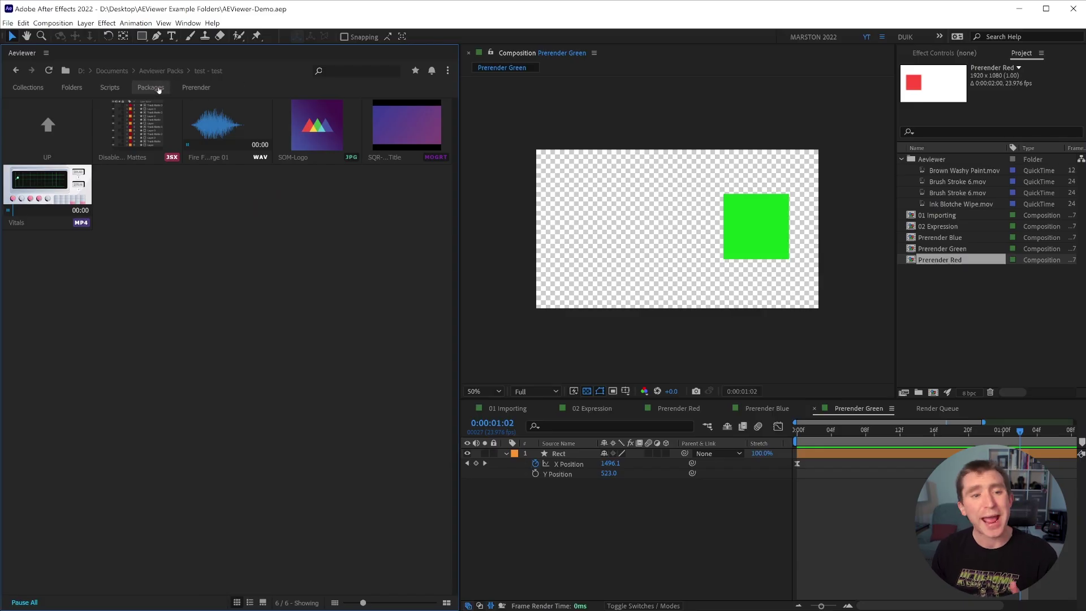
- Switch Aeviewer to its Packages section and open the Create Pack form
left_click(157, 86)
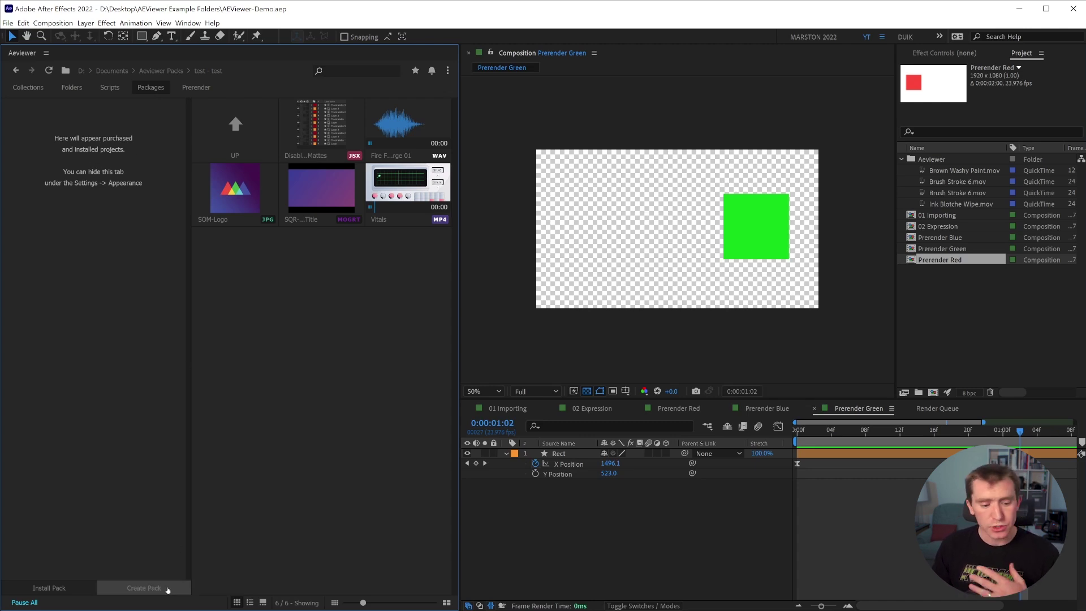
left_click(146, 587)
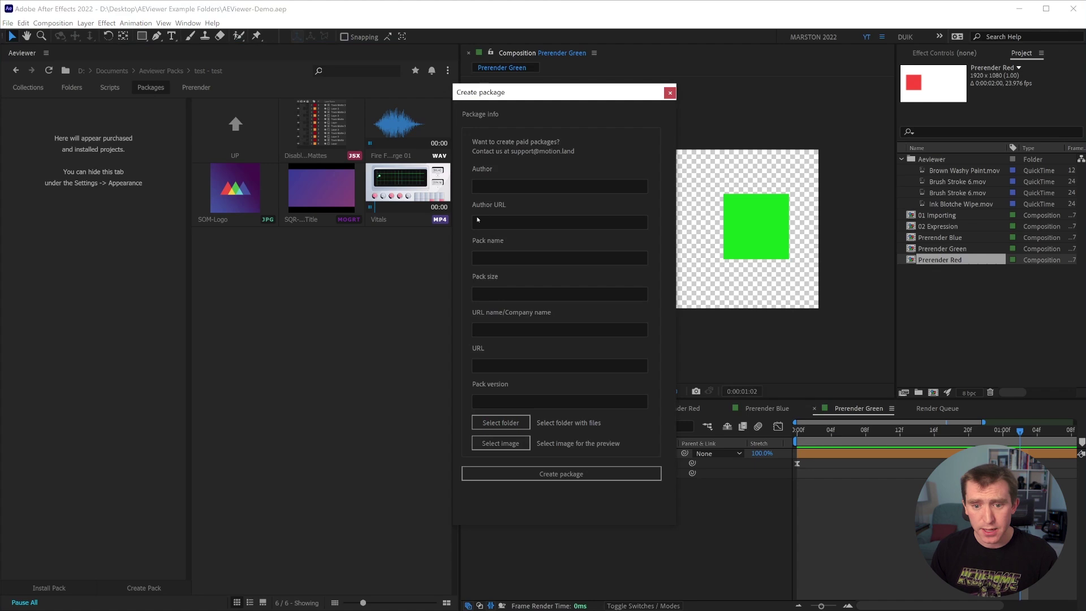
- Fill in the package fields with 'Test' and version 1
left_click(498, 183)
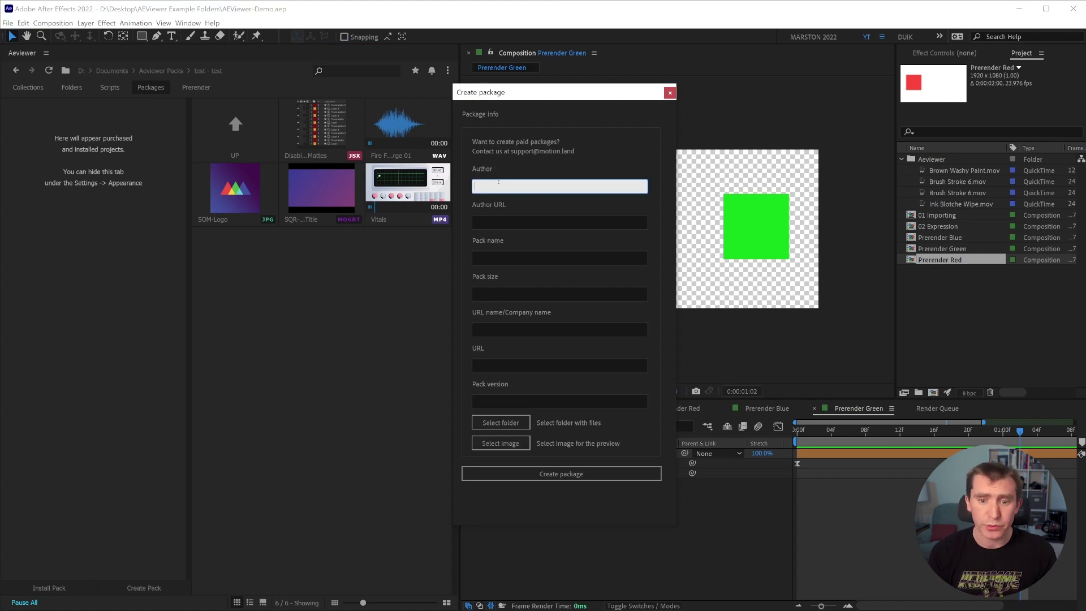
type("Test")
key("Tab")
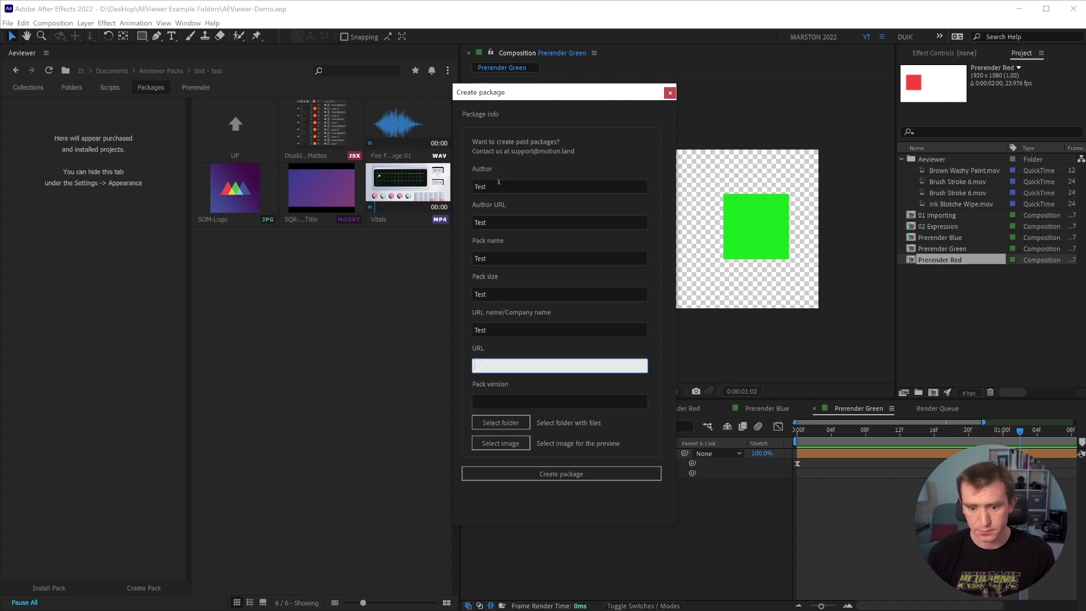
type("Test")
key("Tab")
type("1")
left_click(564, 423)
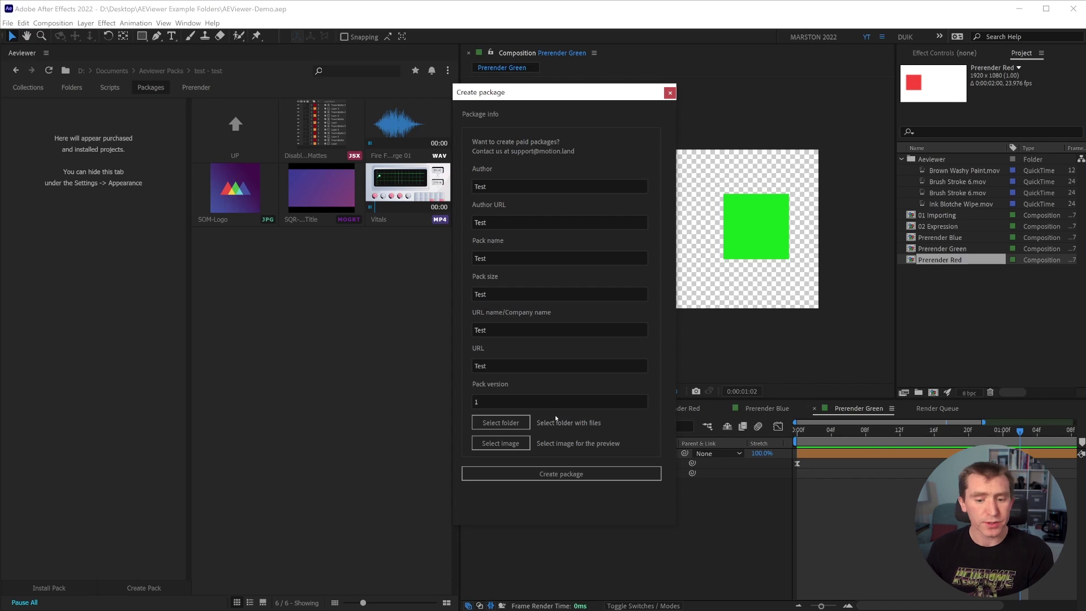
- Choose Assets > z Example Package Content as the package's content folder
left_click(516, 423)
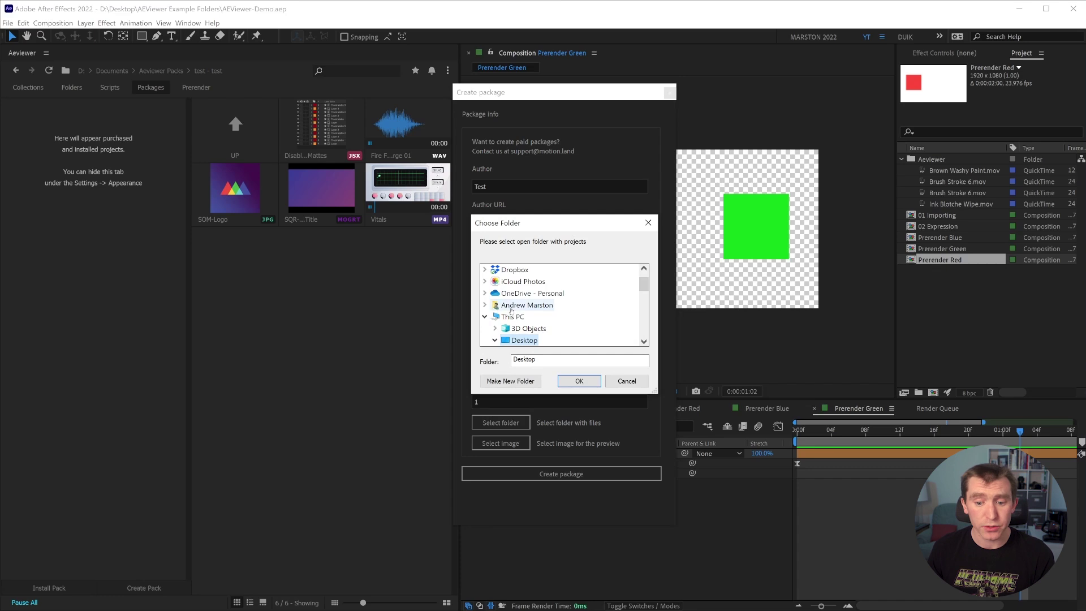
left_click(515, 305)
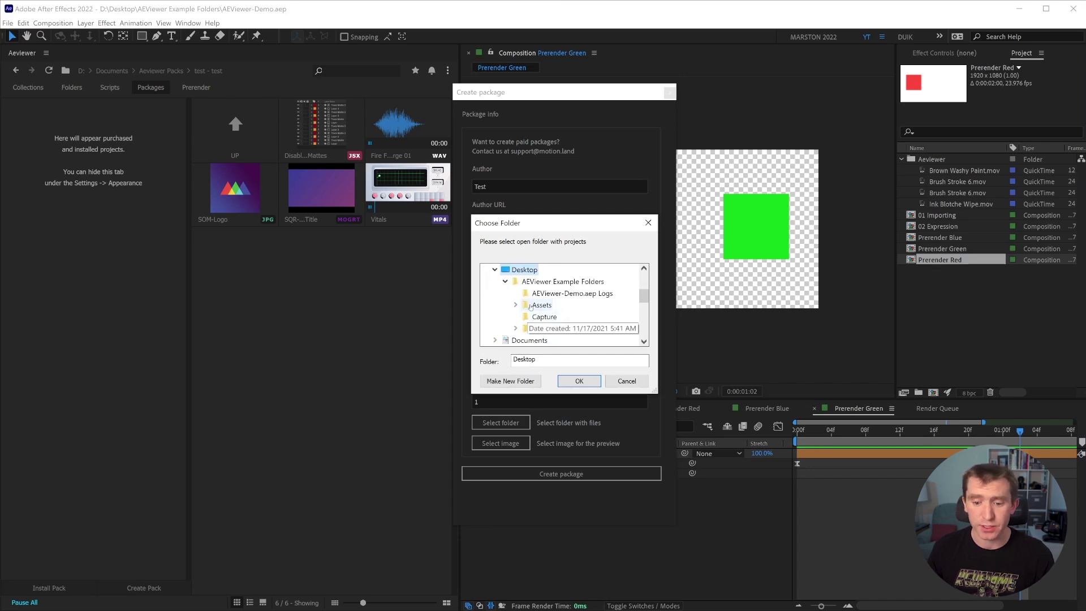
left_click(580, 306)
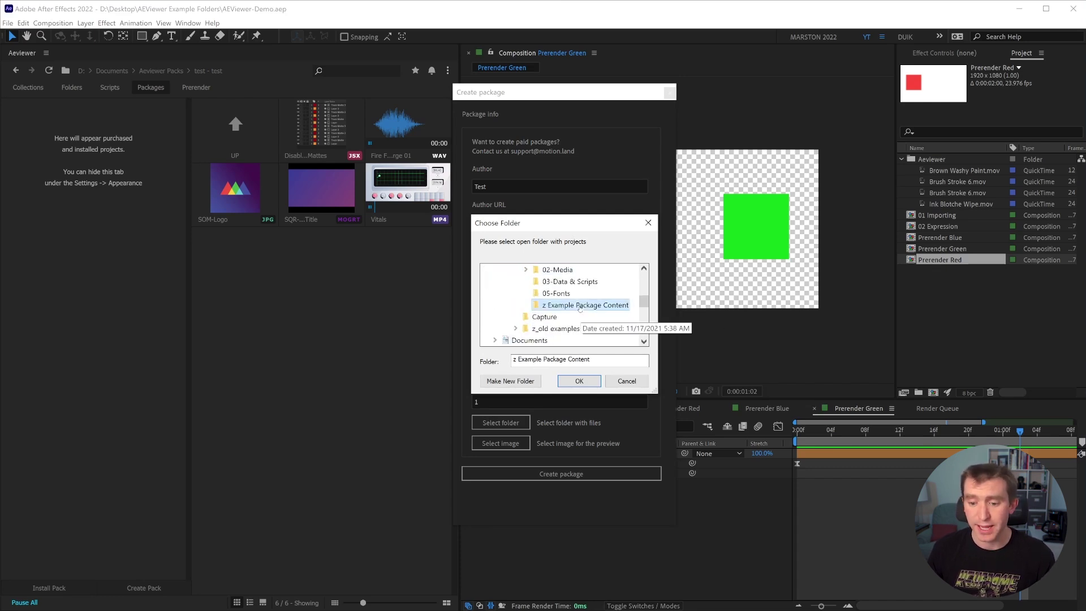
left_click(580, 381)
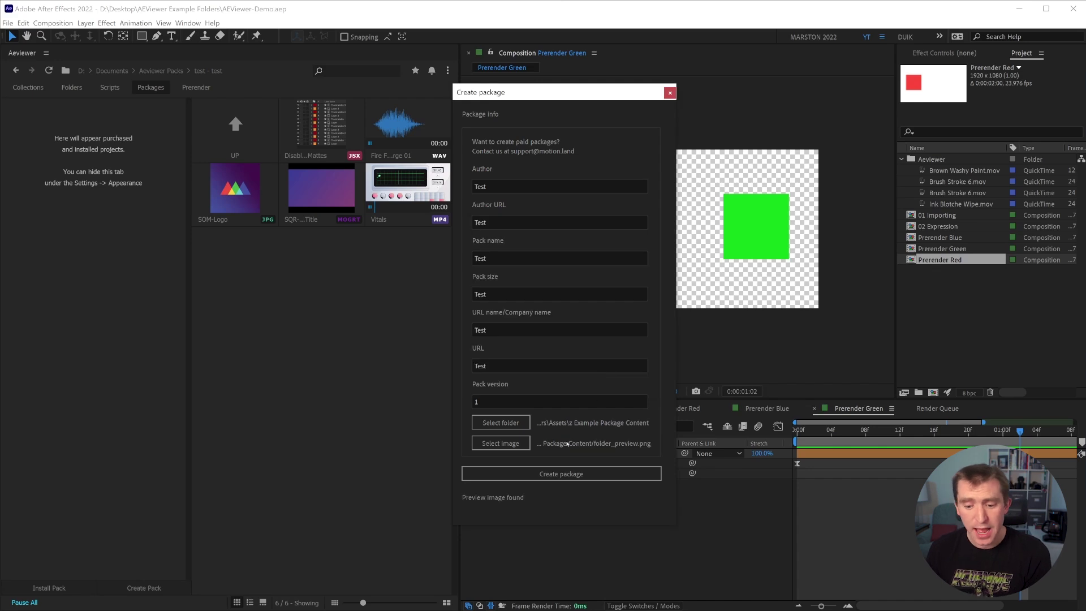
- Set folder_preview.png as the preview image and build the package, allowing the script
left_click(501, 443)
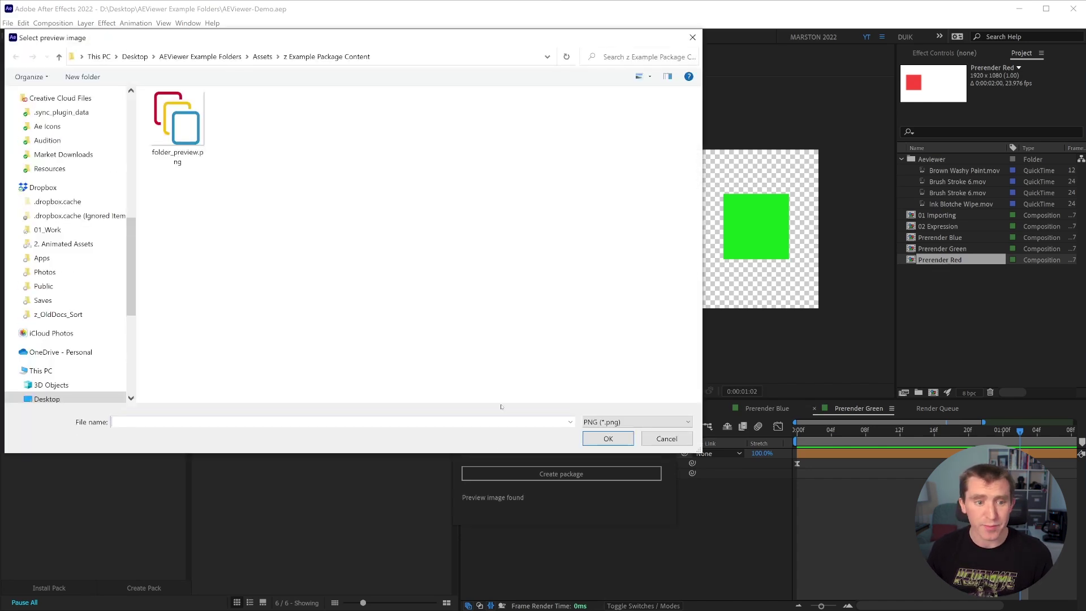
left_click(178, 122)
left_click(608, 438)
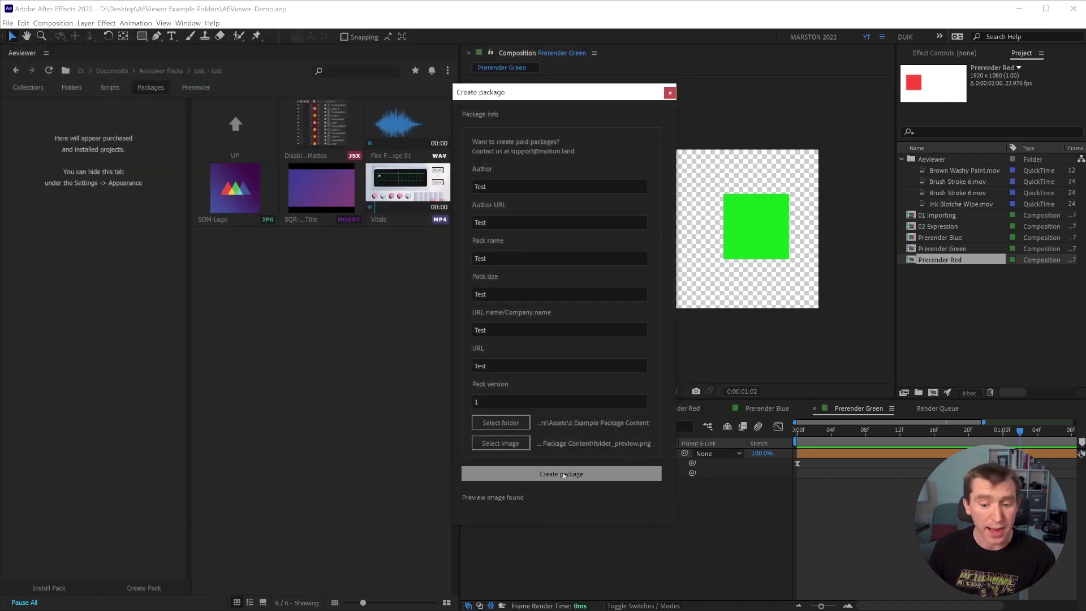
left_click(563, 474)
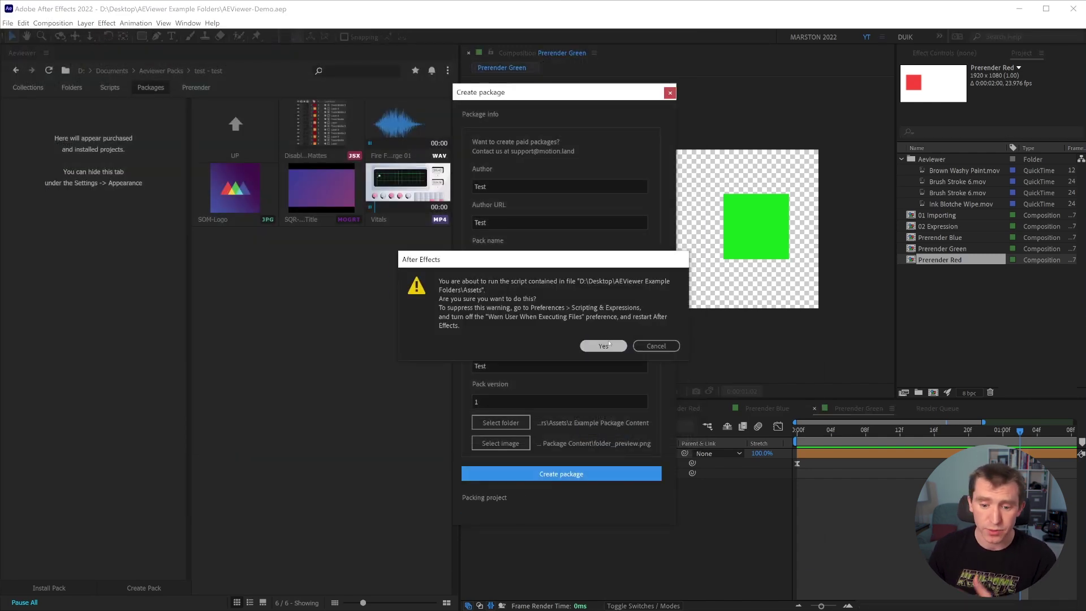
left_click(603, 346)
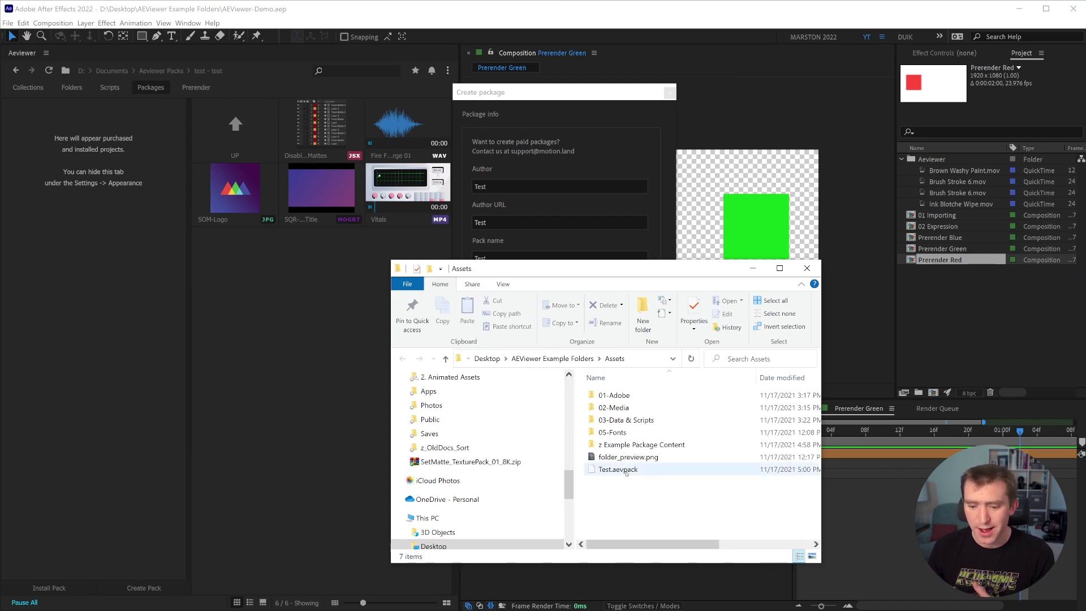
- Confirm Test.aevpack is 3.80 MB, then return to After Effects
left_click(626, 472)
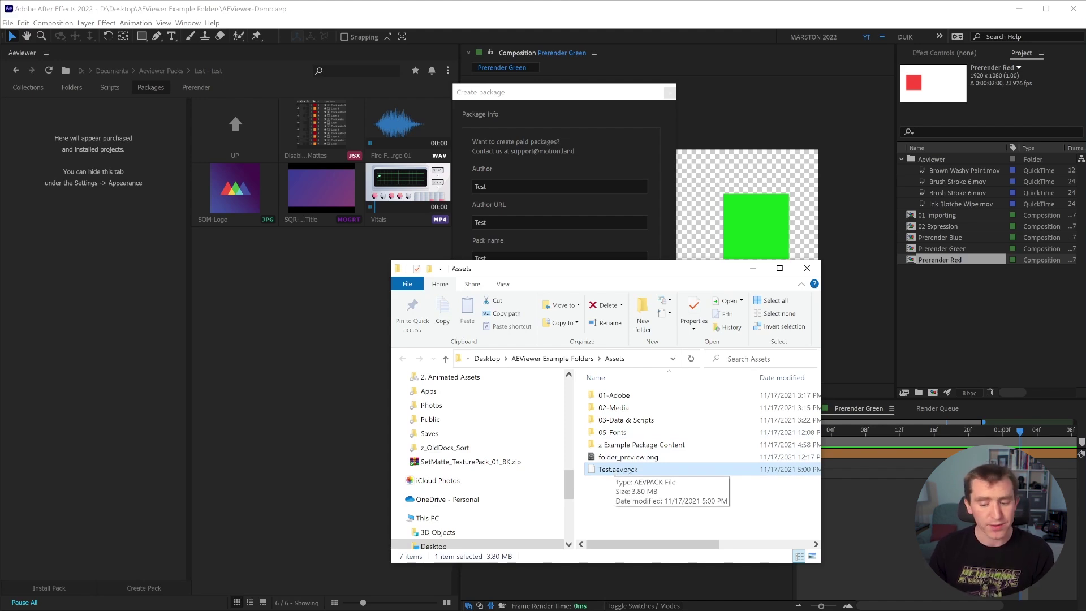
key("alt+Tab")
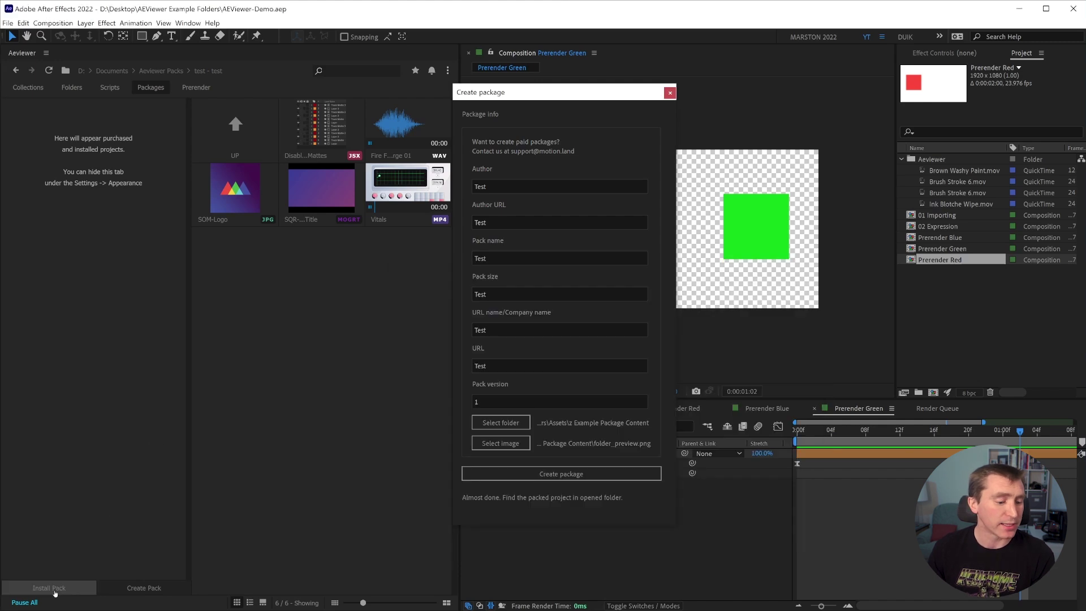
- Install Test.aevpack from Desktop > AEViewer Example Folders > Assets via Install Pack
left_click(670, 92)
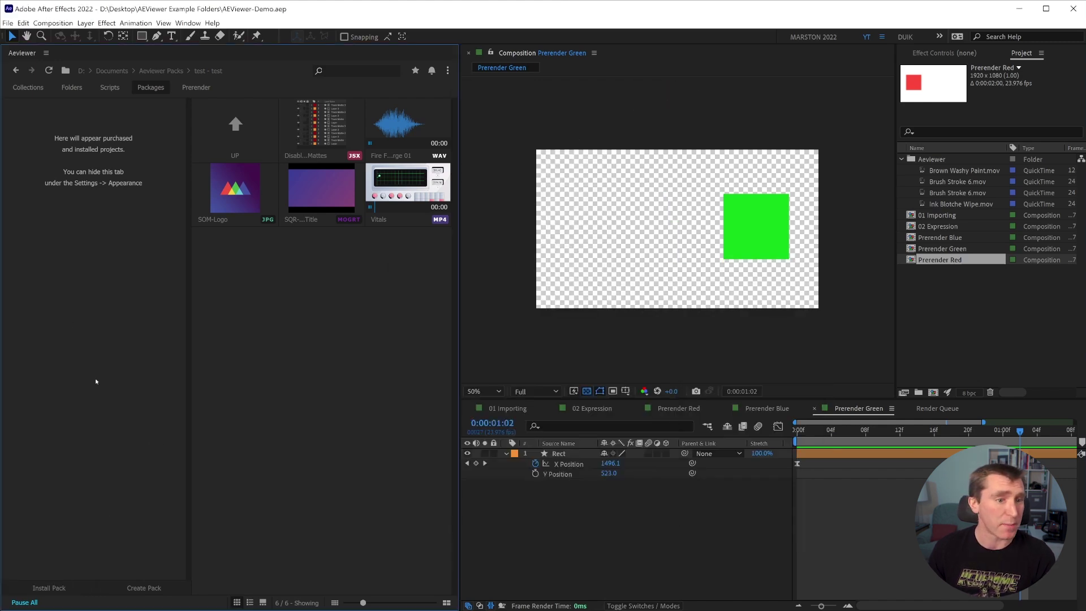
left_click(55, 587)
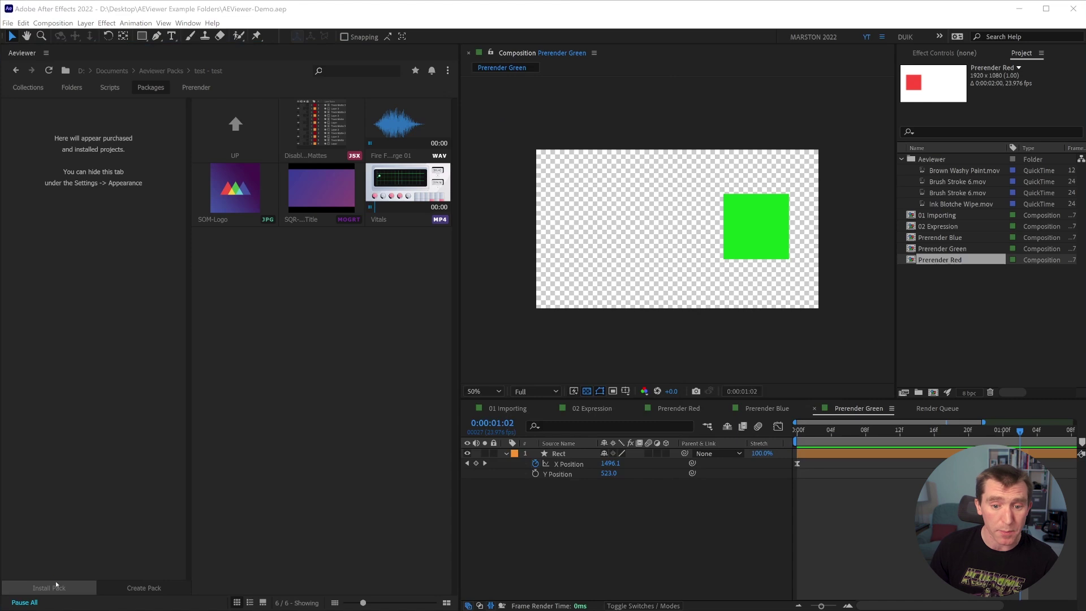
scroll(50, 119, "up", 10)
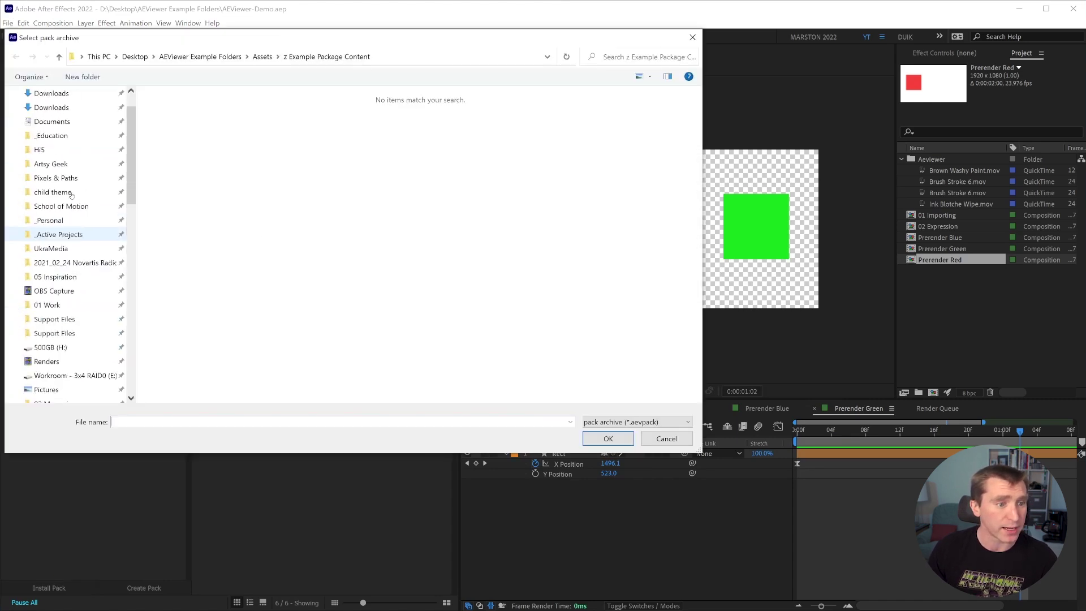
left_click(49, 118)
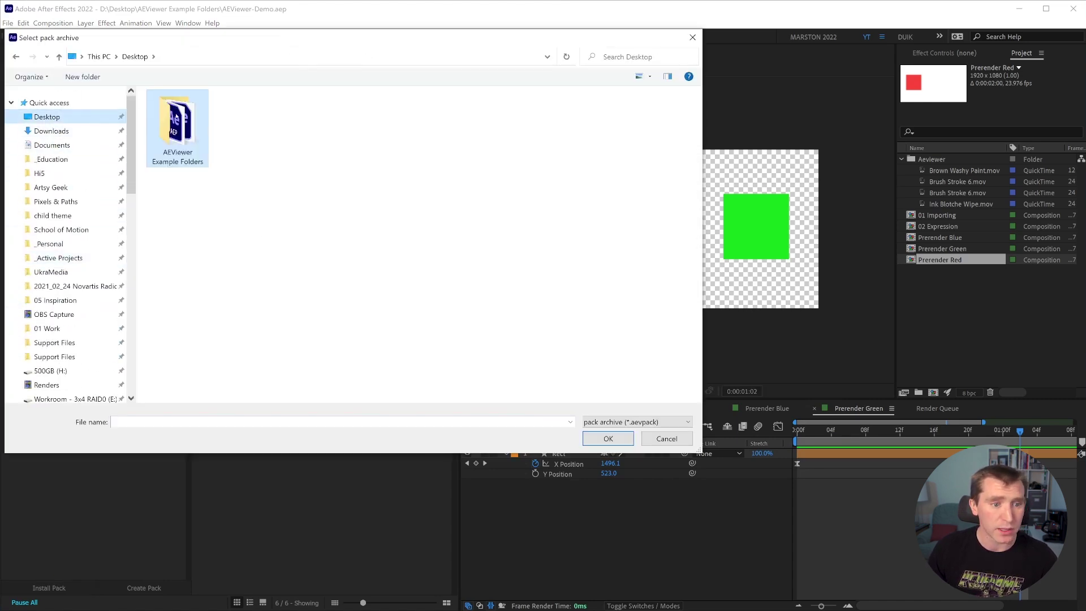
double_click(179, 121)
double_click(170, 124)
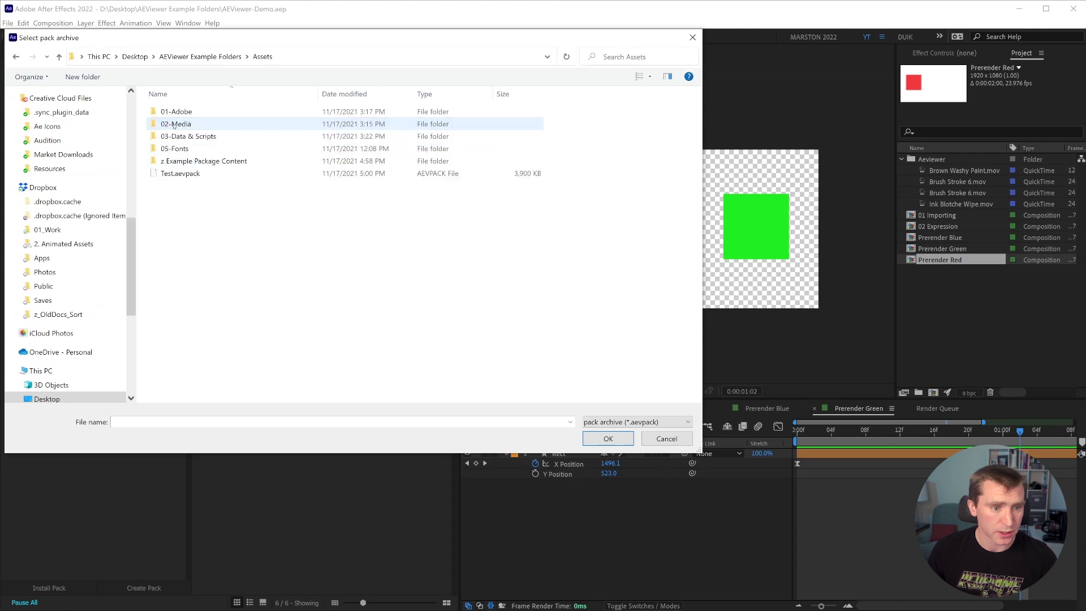
left_click(191, 174)
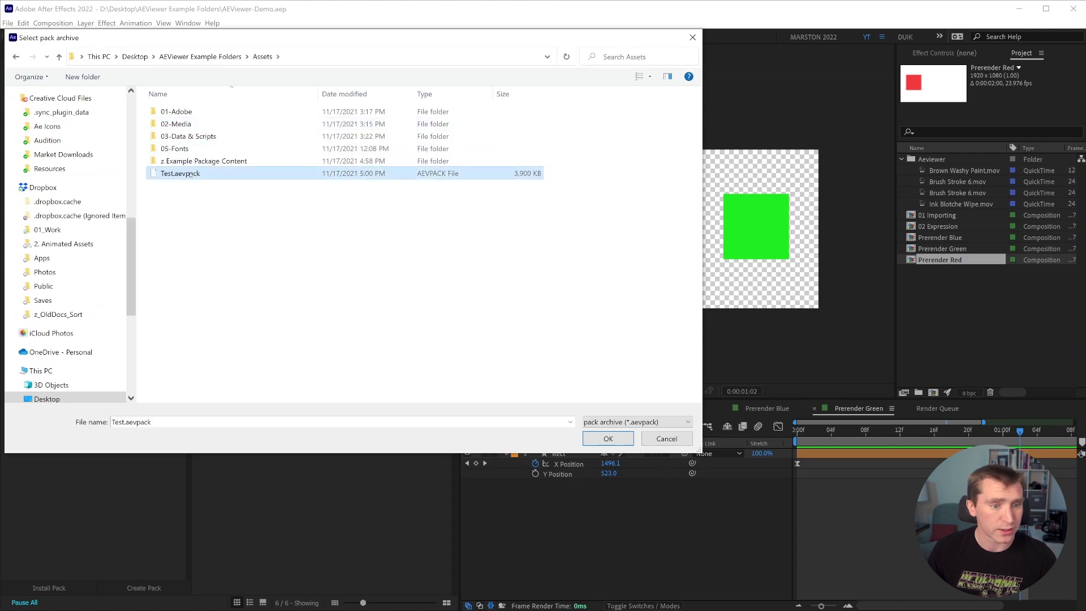
left_click(608, 439)
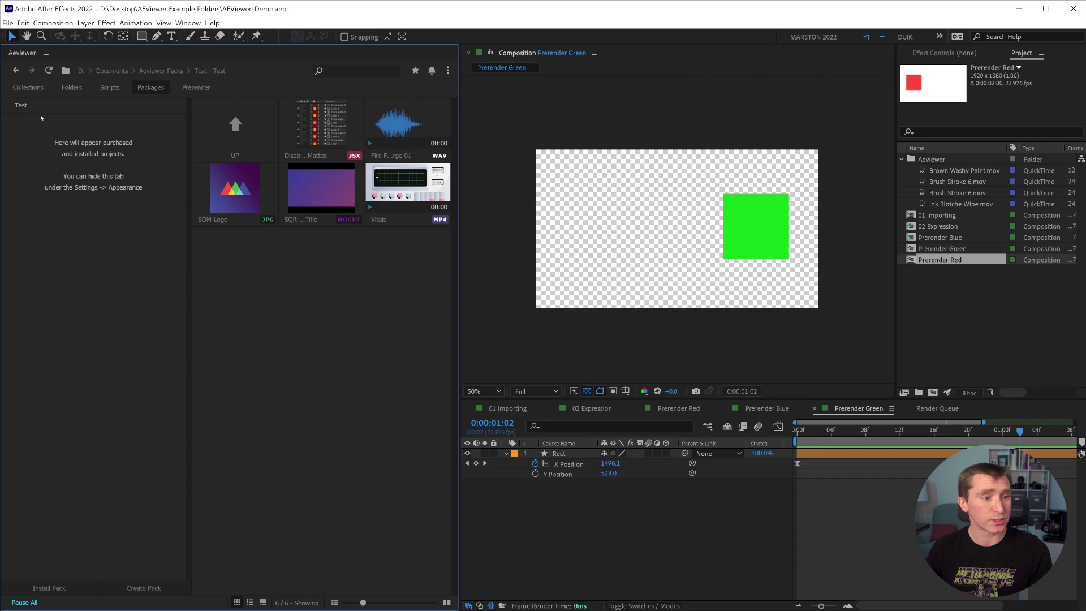